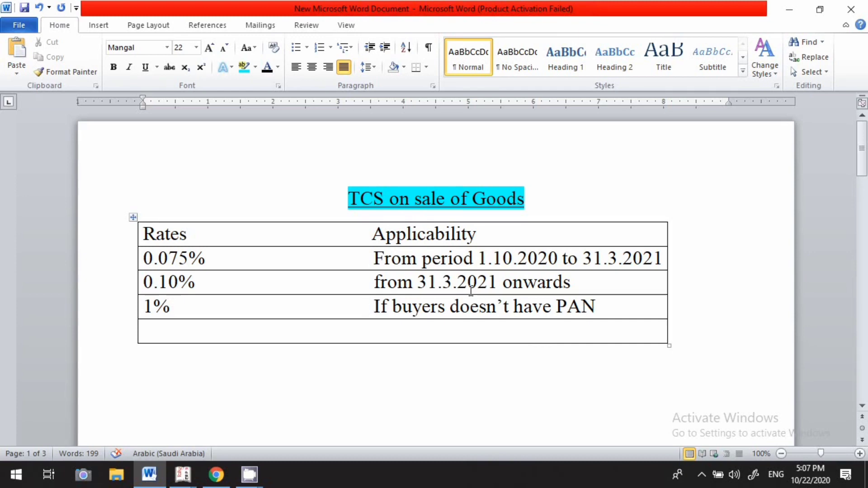
Read through the notes on TCS rates, applicability and the definition of tax collected at source
scroll(471, 291, "down", 15)
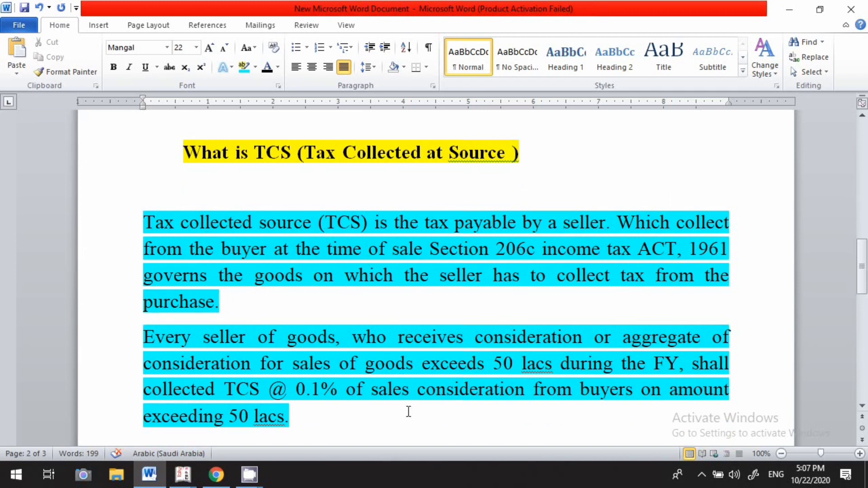
left_click(406, 412)
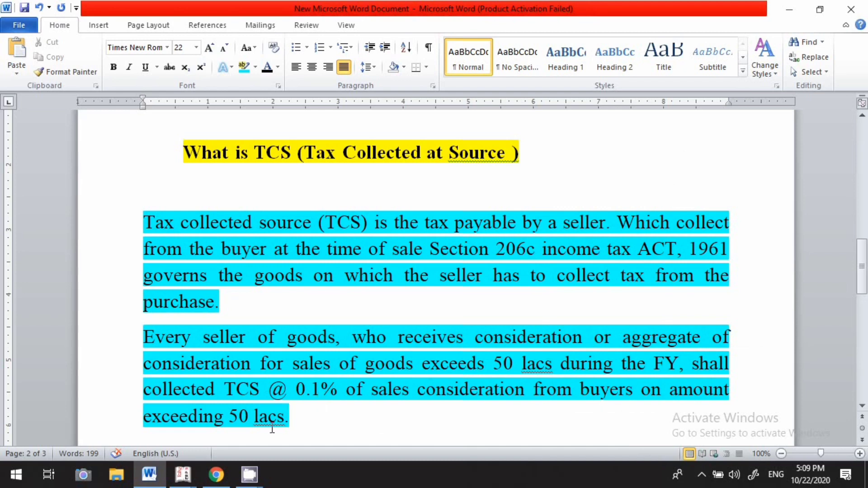
scroll(596, 406, "down", 8)
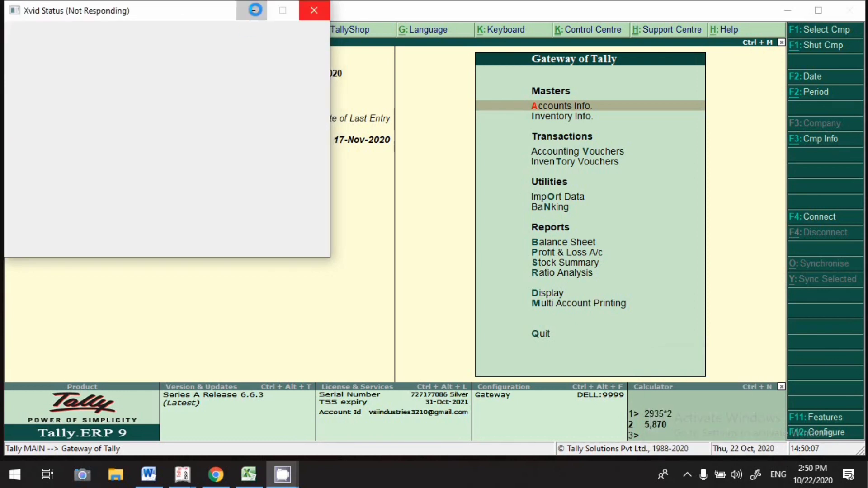
In Tally.ERP 9, open the company's Statutory & Taxation features and set altering of TCS details to Yes
left_click(255, 9)
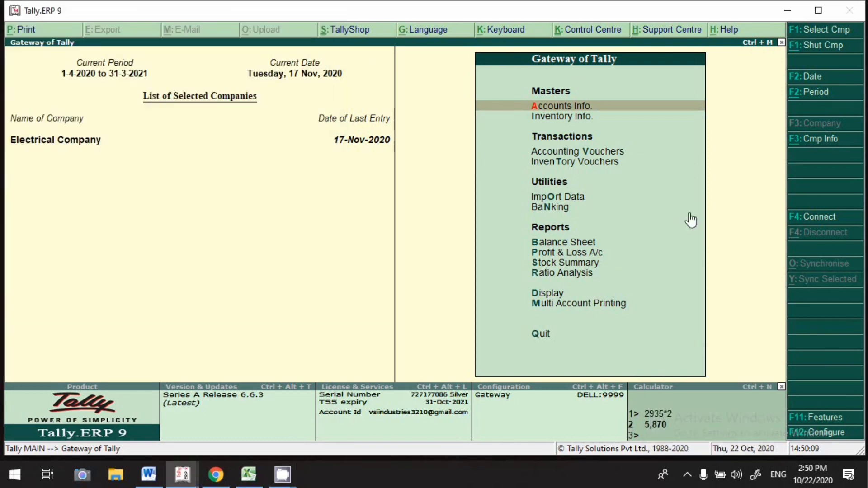
left_click(831, 418)
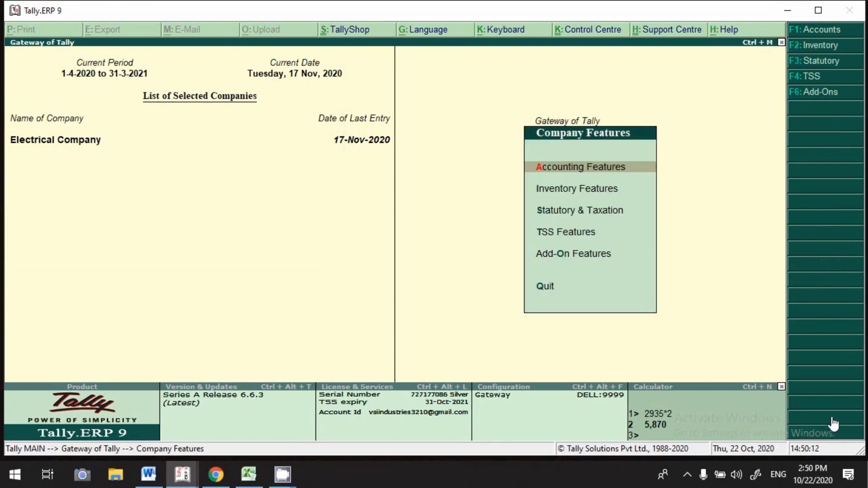
left_click(598, 215)
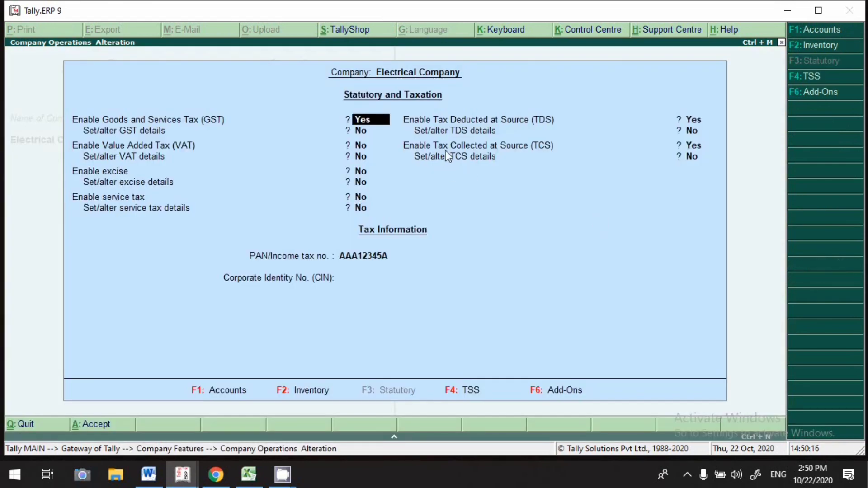
left_click(518, 146)
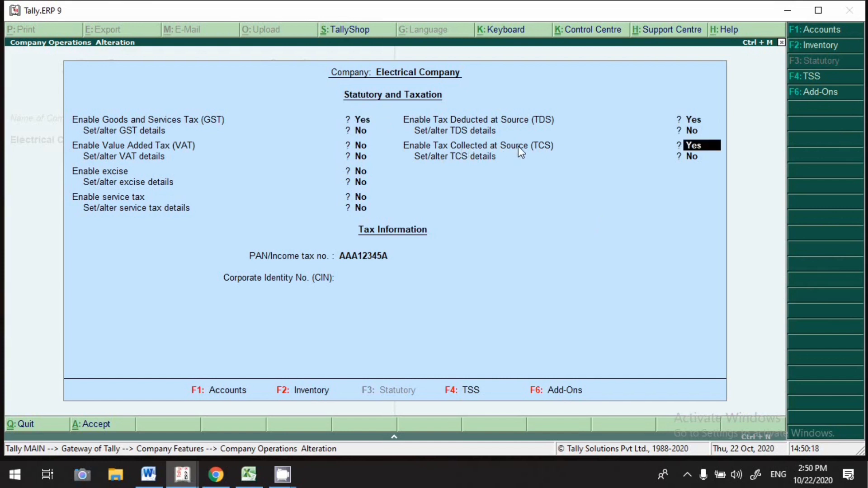
key("Return")
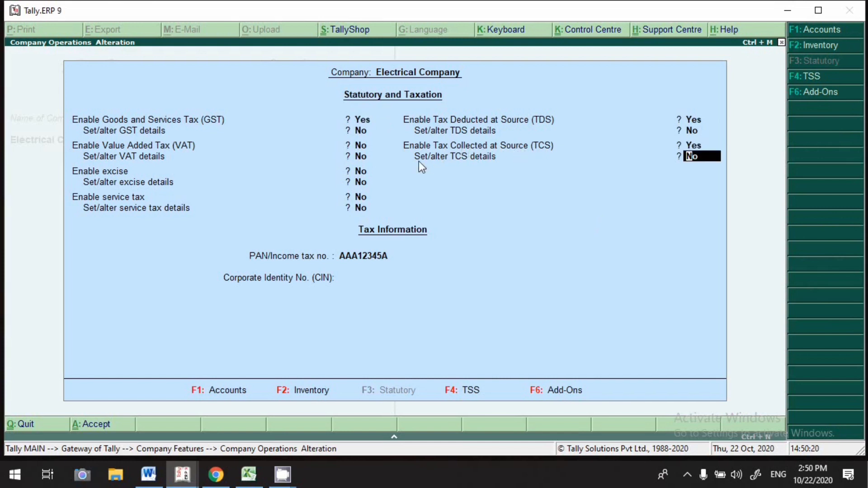
type("y")
key("Return")
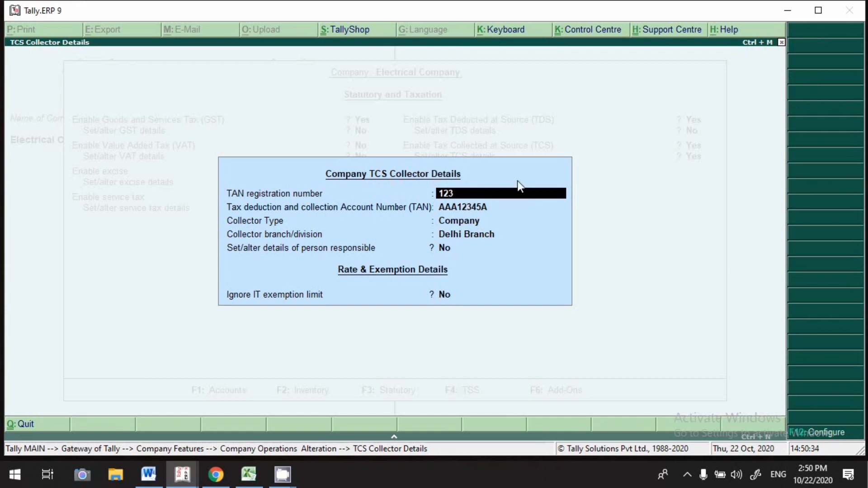
Review and keep the existing TCS collector details, and save the statutory and taxation settings
key("Return")
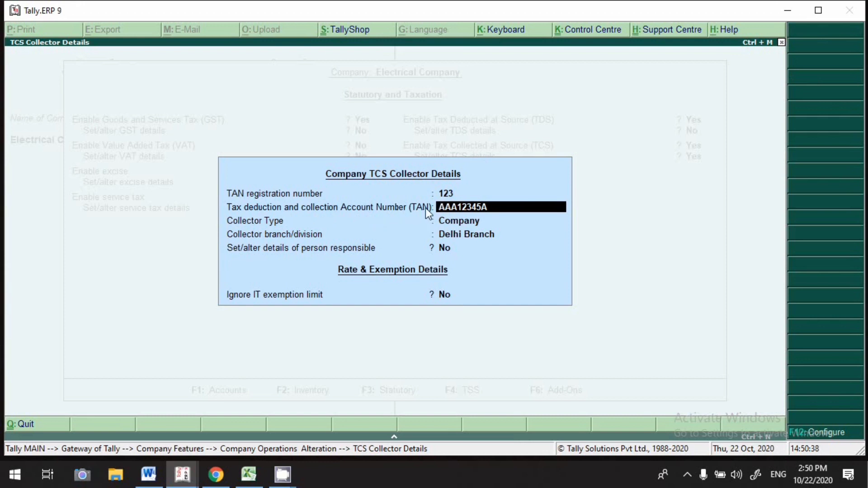
key("Return")
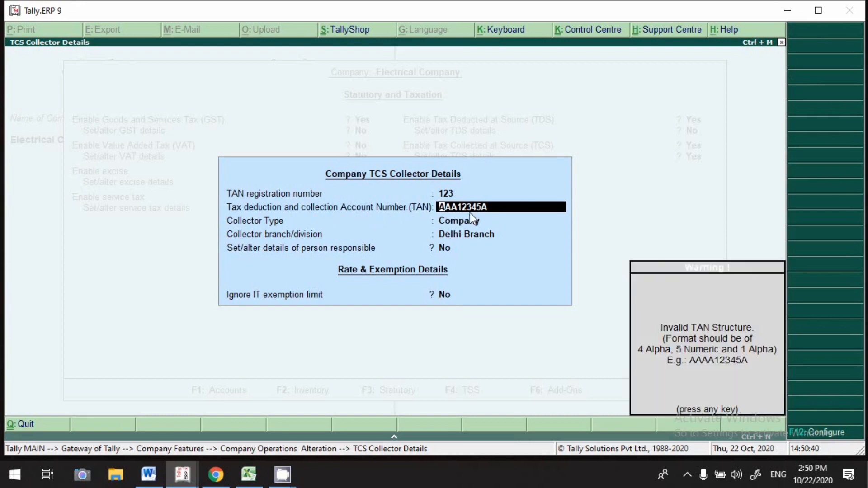
key("Return")
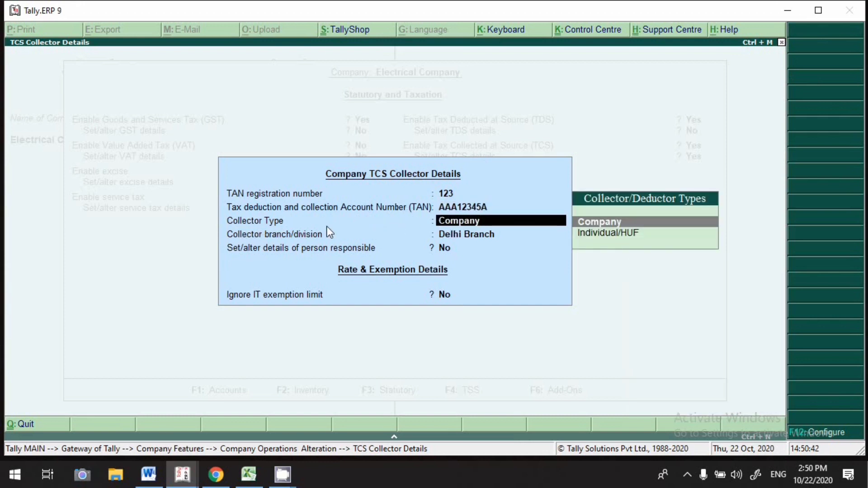
key("Return")
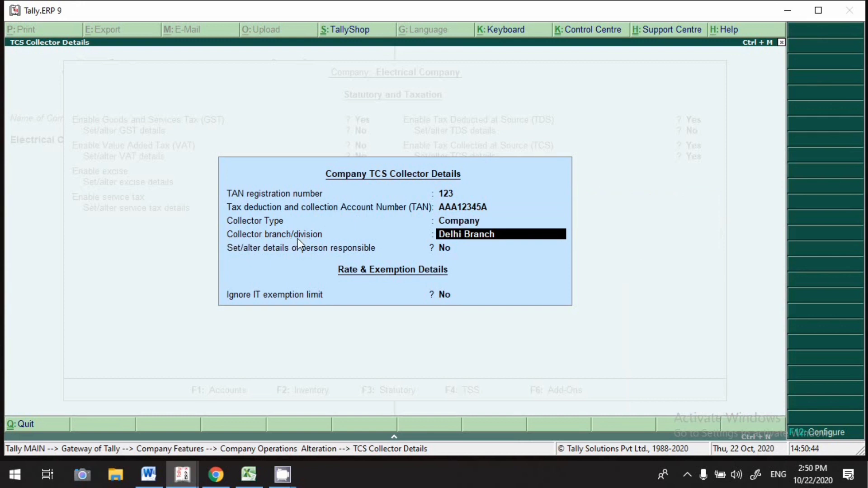
key("Return")
key("Return")
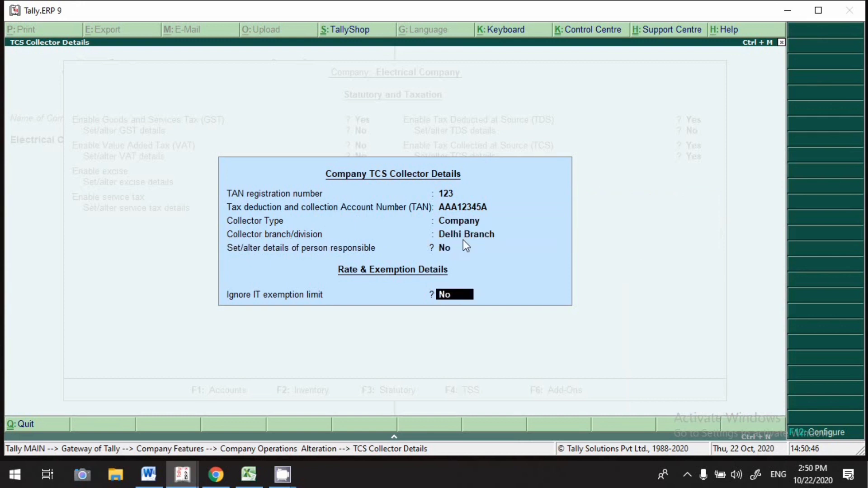
key("Return")
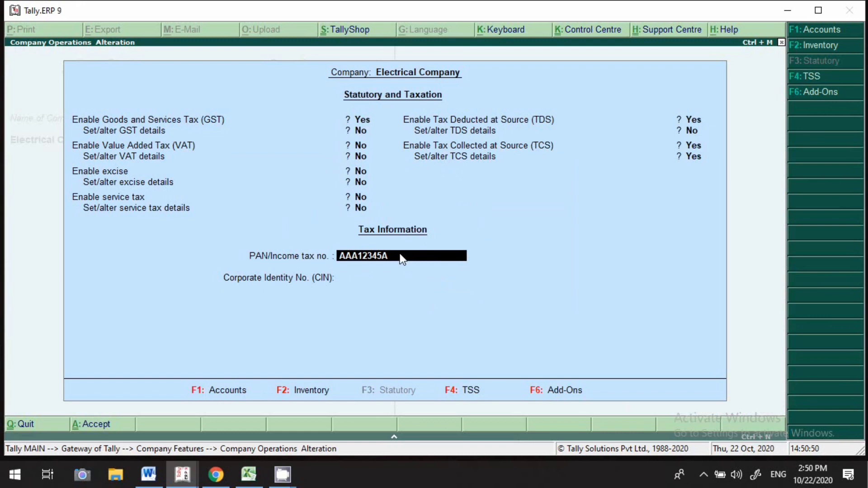
key("Return")
key("Return")
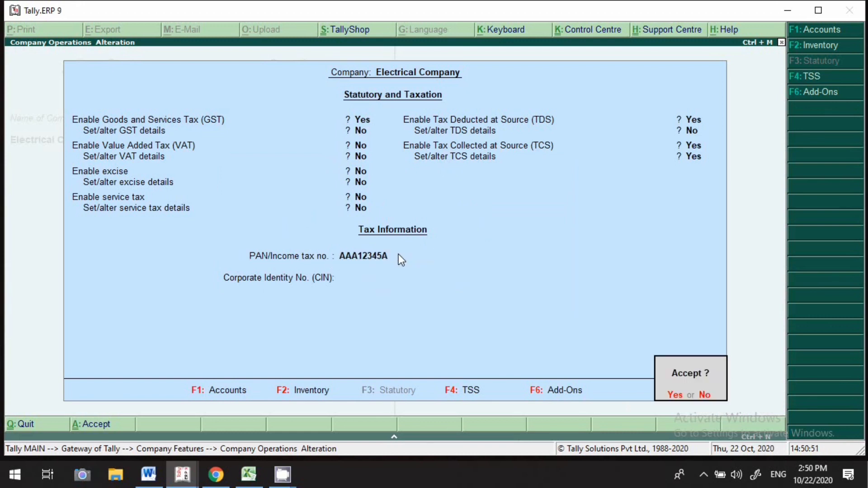
key("Return")
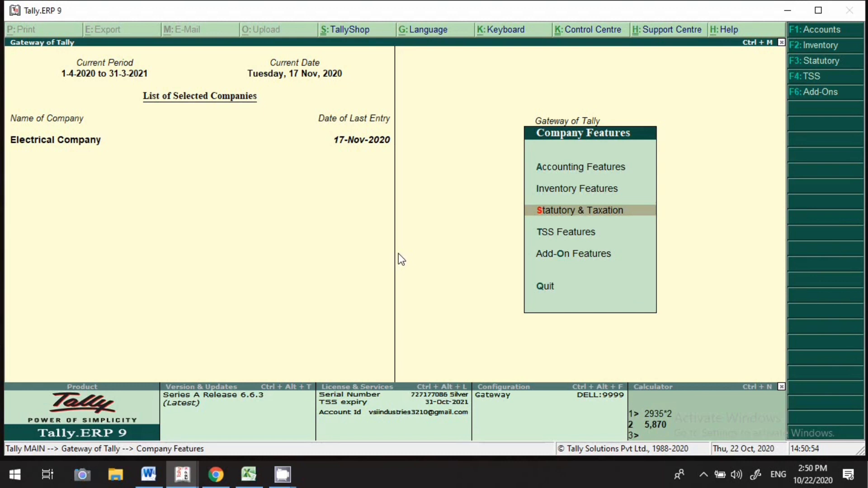
Open the Sales of Any Goods entry under TCS Nature of Goods for alteration
key("Escape")
key("Return")
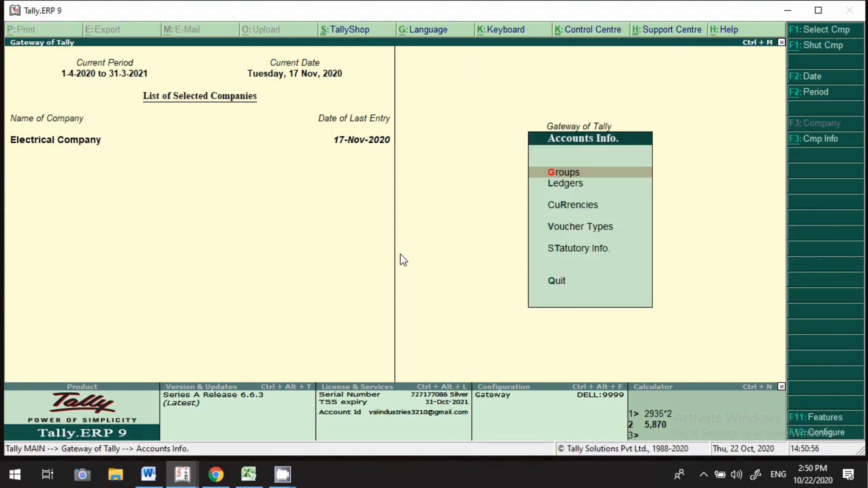
left_click(580, 248)
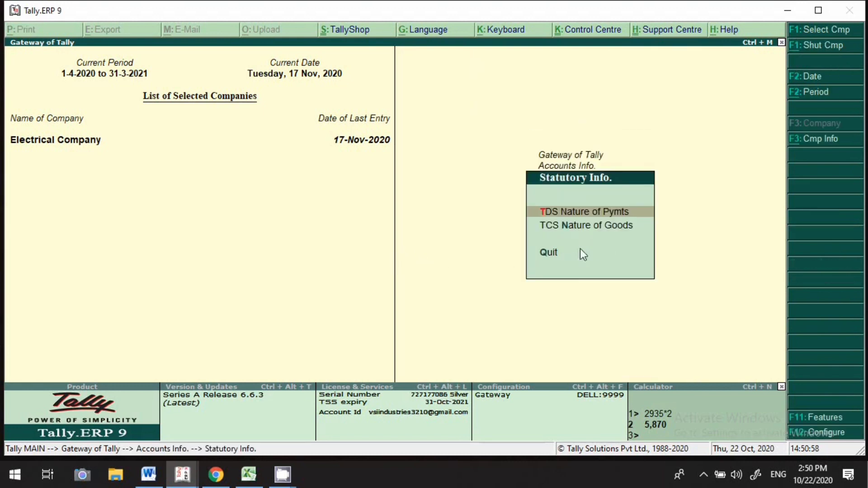
left_click(602, 231)
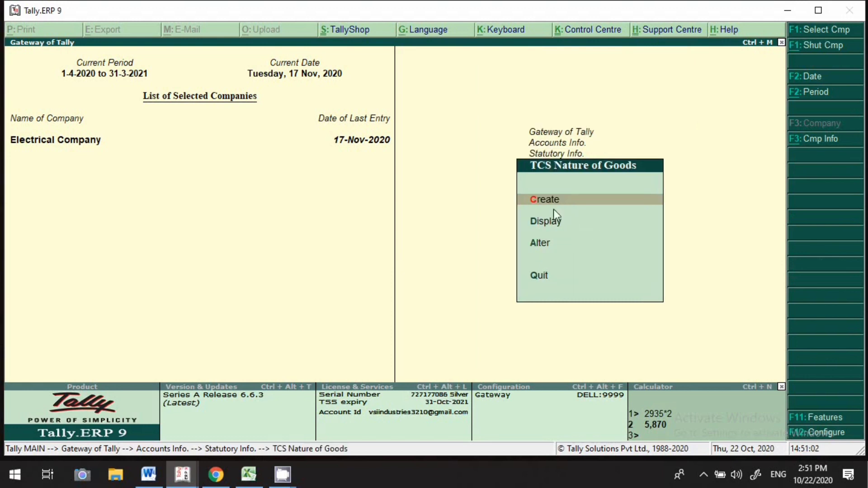
left_click(536, 251)
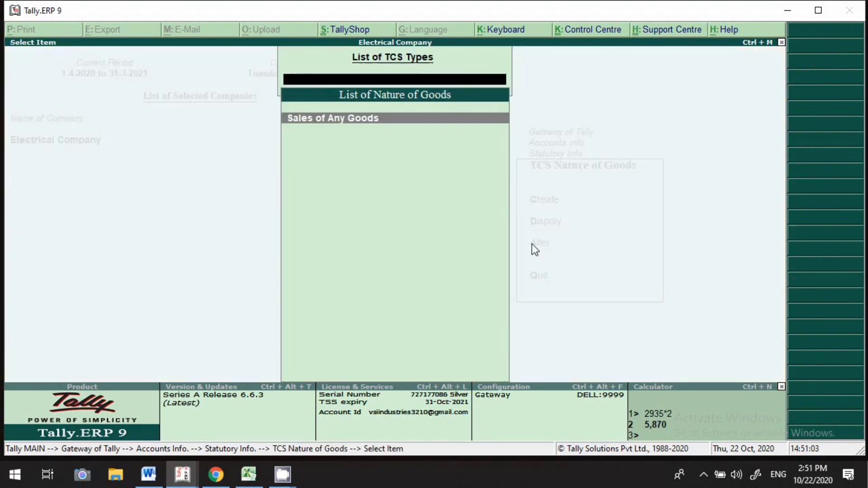
key("Return")
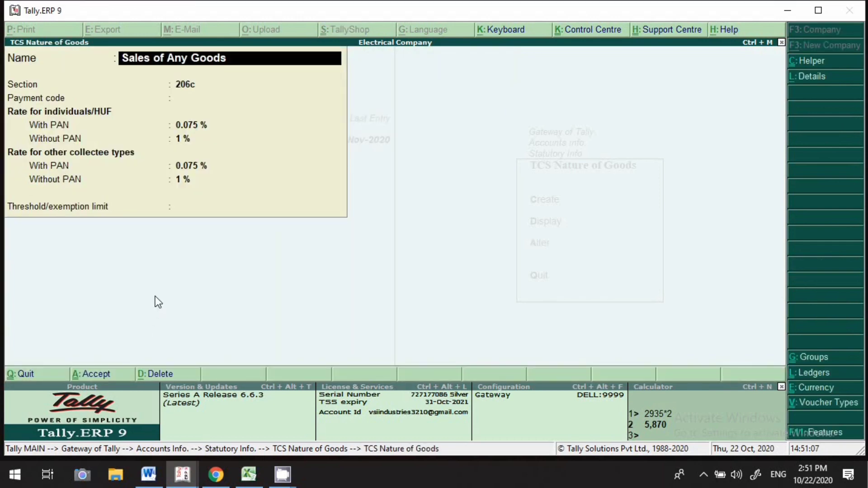
key("BackSpace")
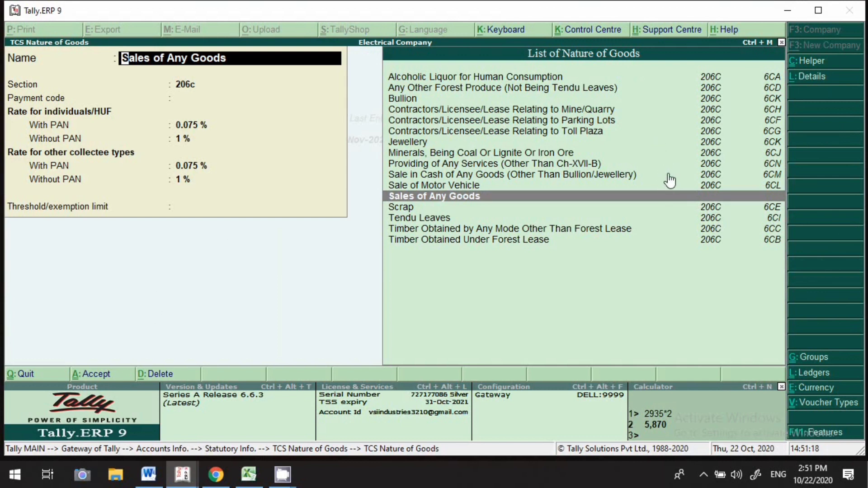
key("BackSpace")
key("Escape")
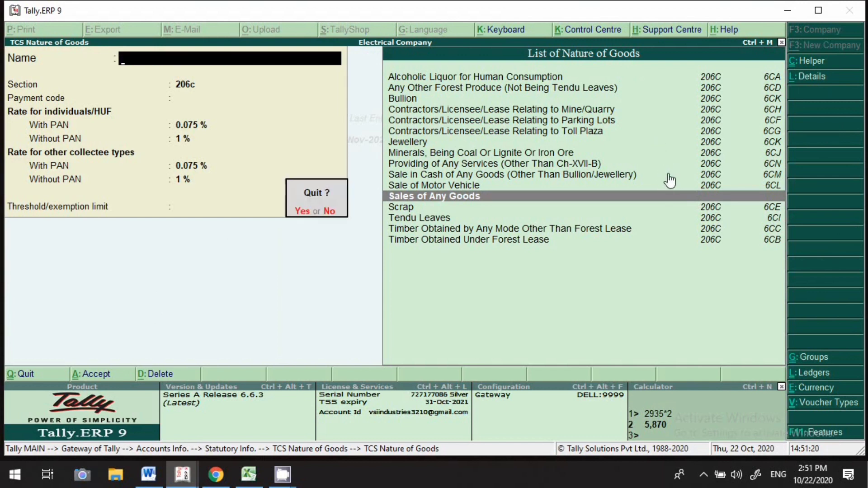
key("y")
key("Return")
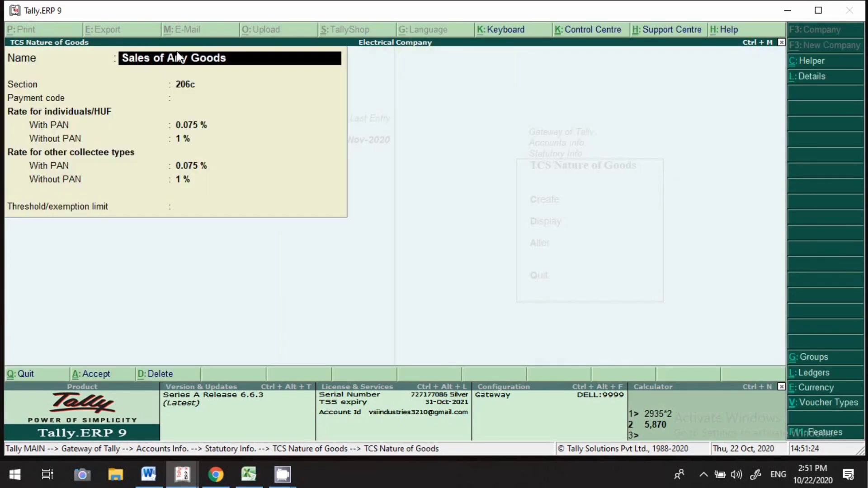
Keep section 206c and the rates of 0.075 % with PAN and 1 % without, accept the entry, and return to the Gateway of Tally
left_click(215, 88)
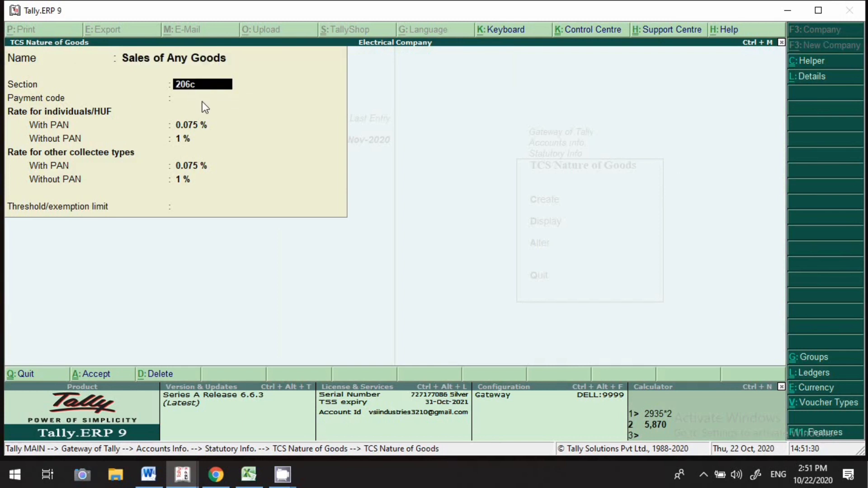
key("Return")
key("Return")
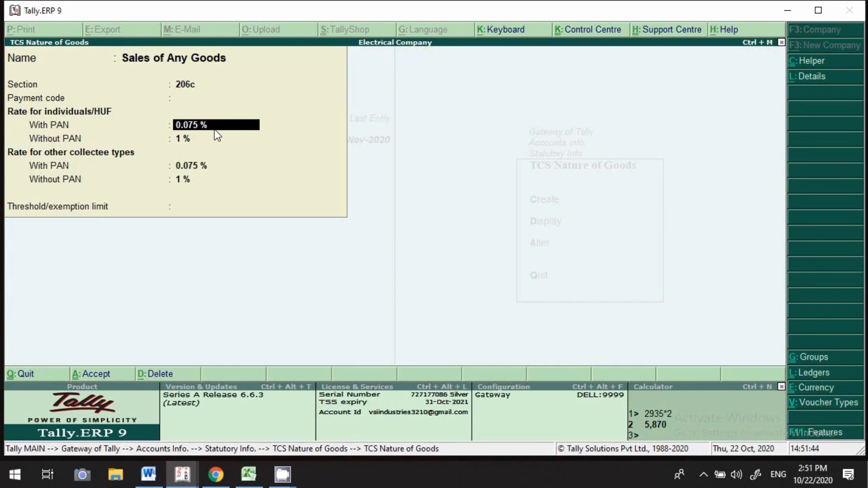
key("Return")
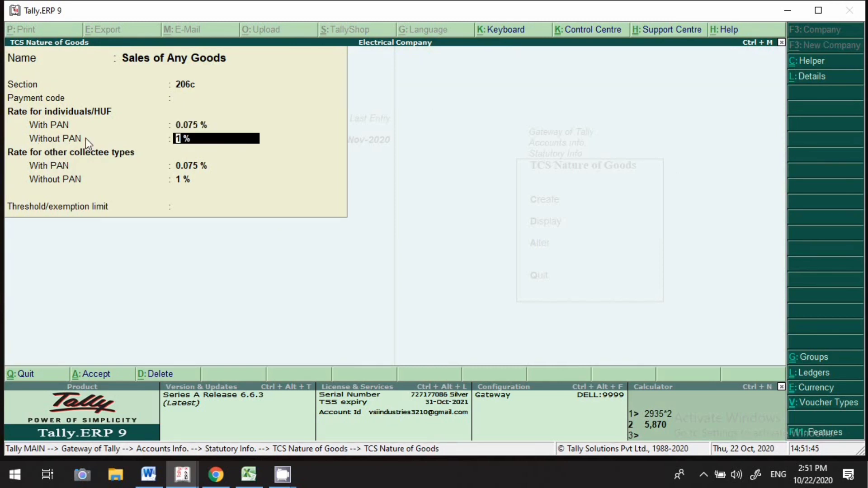
left_click(181, 159)
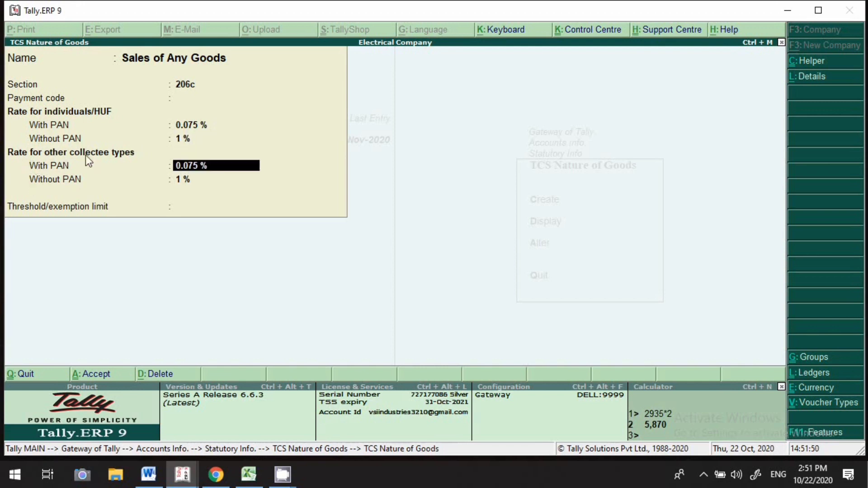
key("Return")
key("Return")
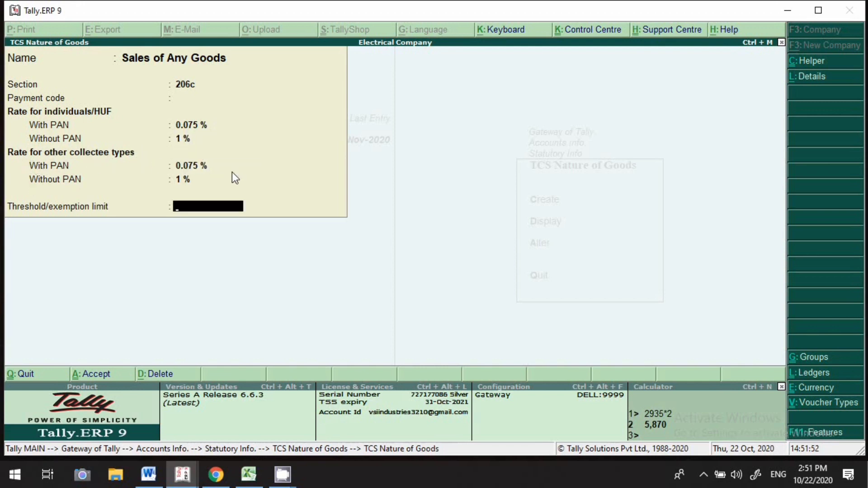
key("Return")
key("Return")
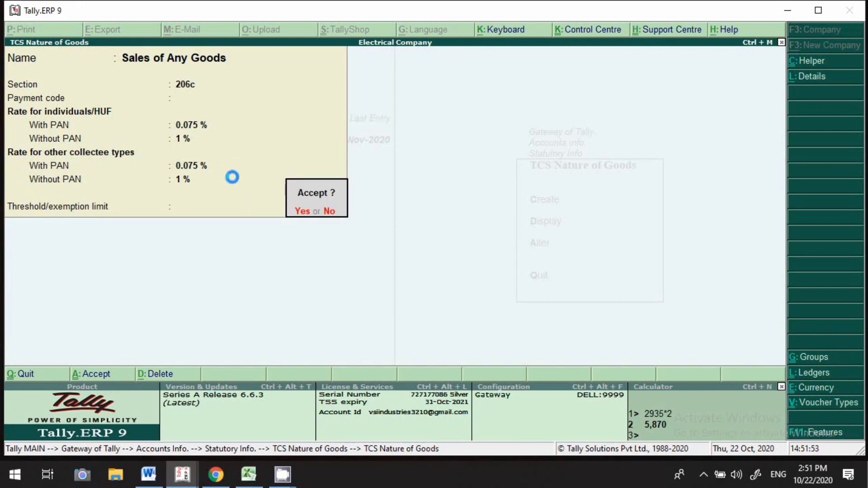
key("Escape")
key("Escape")
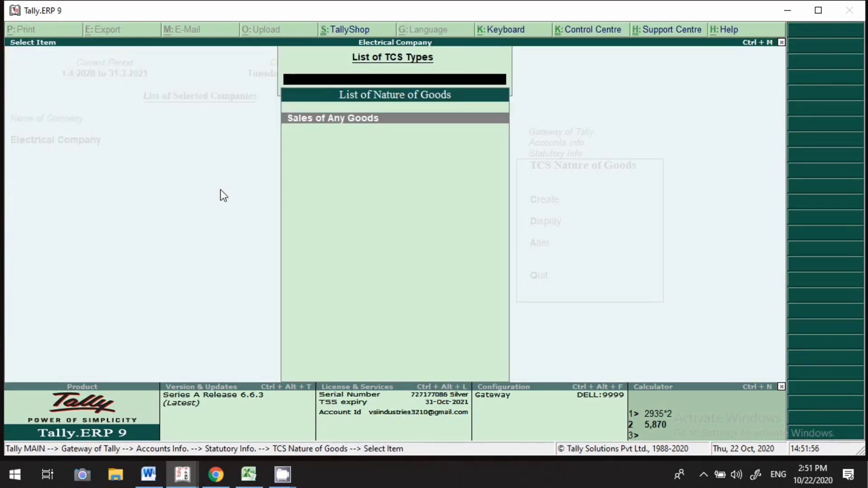
key("Escape")
key("Escape")
key("Escape")
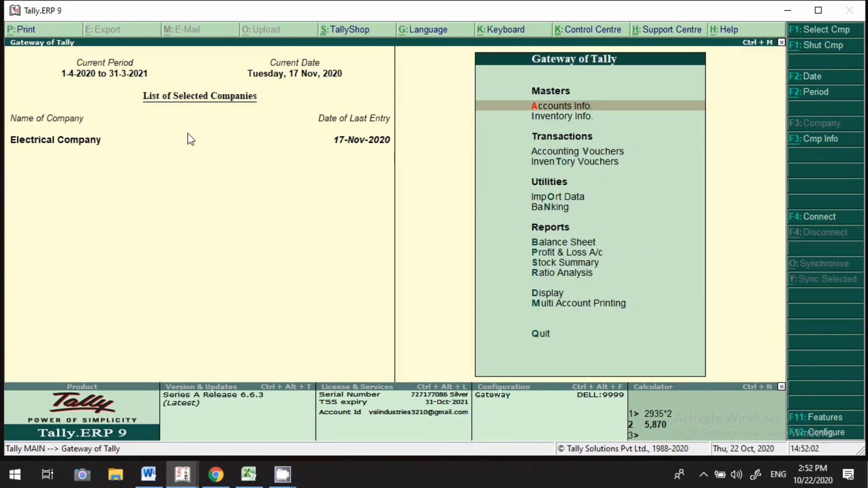
Open the Kumar Machine ledger for alteration
key("Return")
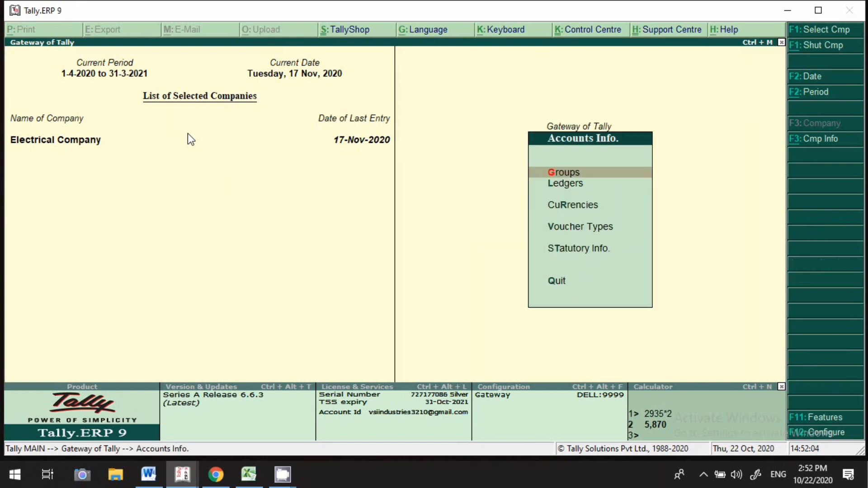
key("Down")
key("Return")
key("Down")
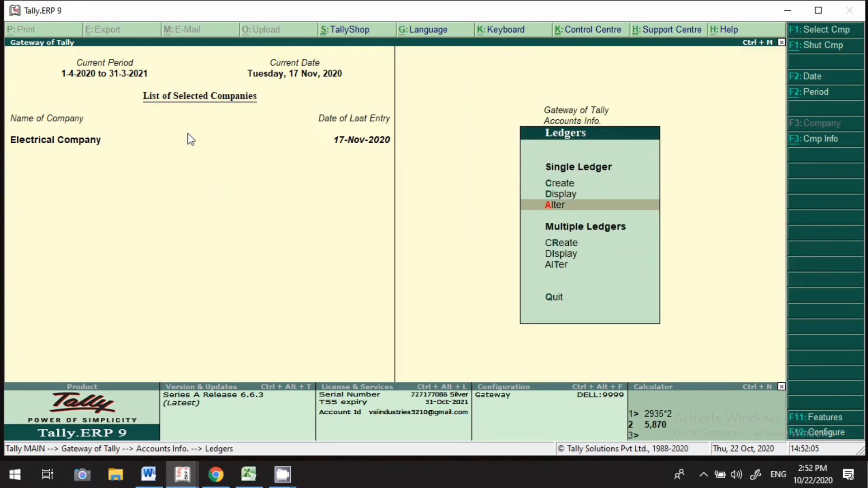
key("Return")
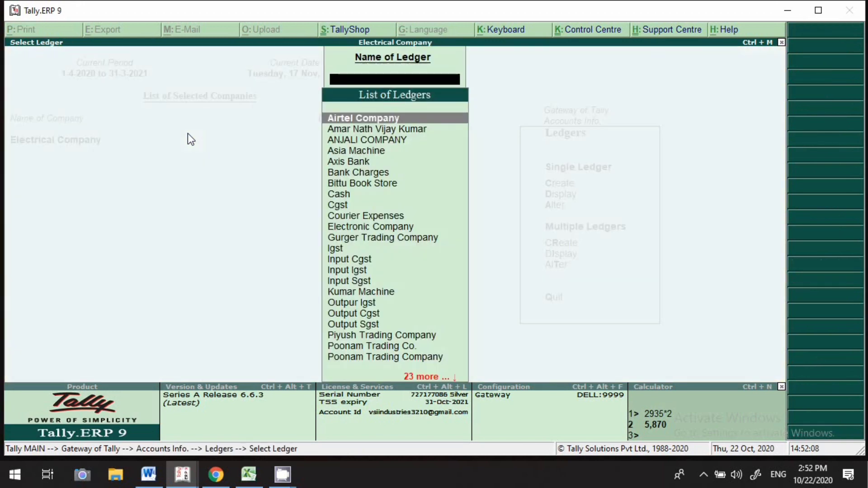
type("ku")
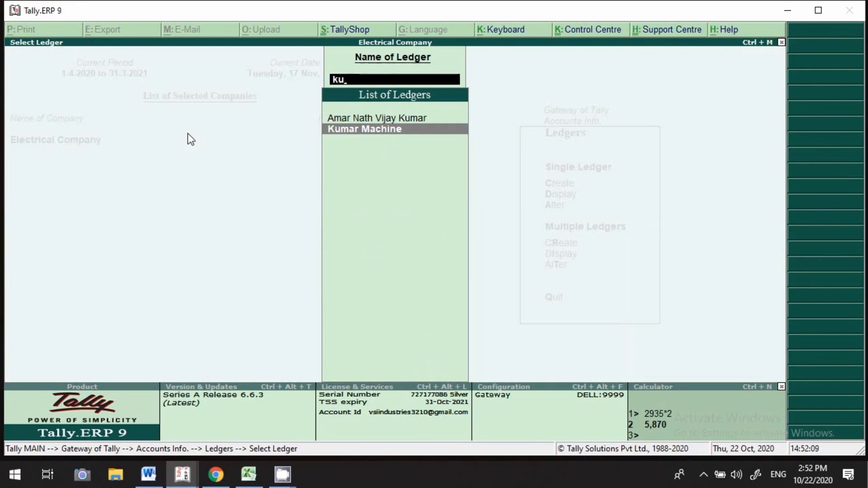
key("Return")
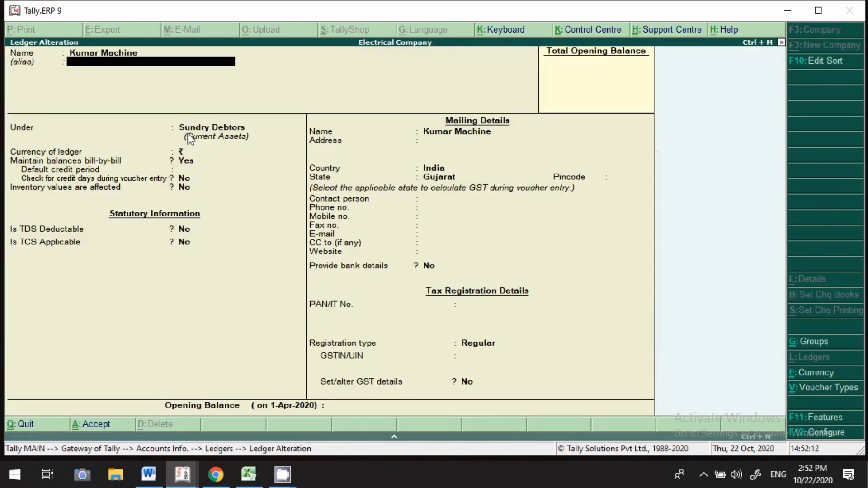
Set TCS as applicable for Kumar Machine, with Company - Resident as the buyer/lessee type
key("Return")
key("Return")
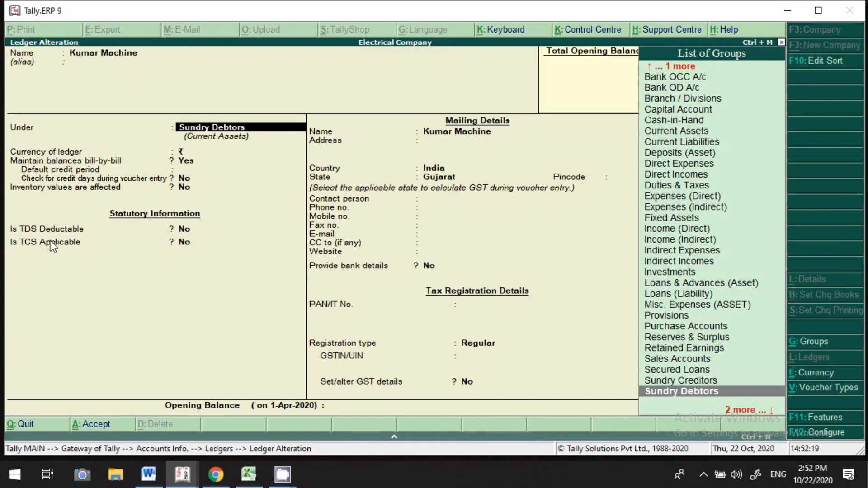
key("Return")
key("Return")
key("Return")
key("Return")
key("y")
key("Return")
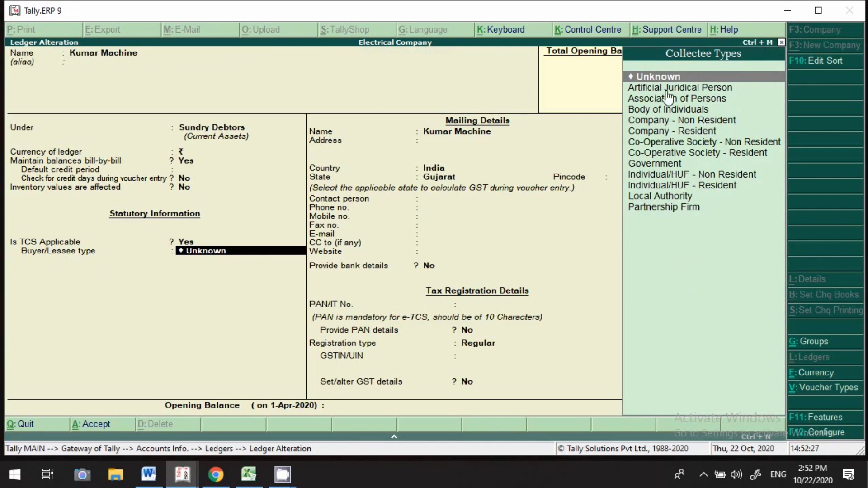
left_click(662, 135)
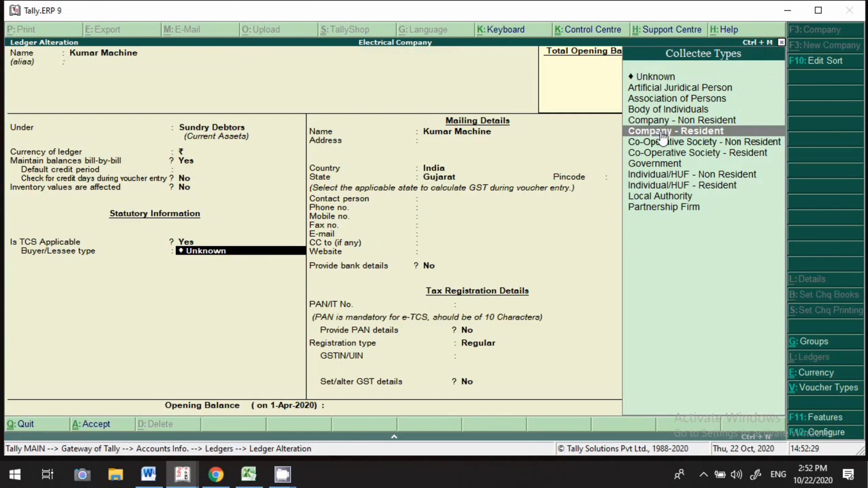
left_click(662, 138)
Keep the mailing and contact details of Kumar Machine and enter the party's PAN/IT number
key("Return")
key("Return")
key("Return")
key("Return")
key("Return")
key("Return")
key("Return")
key("Return")
key("Return")
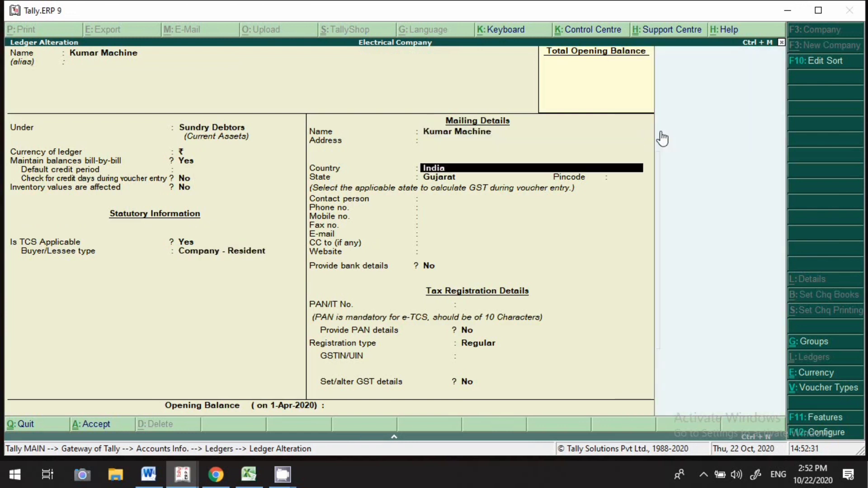
key("Return")
key("Return")
key("Return")
key("Return")
key("Return")
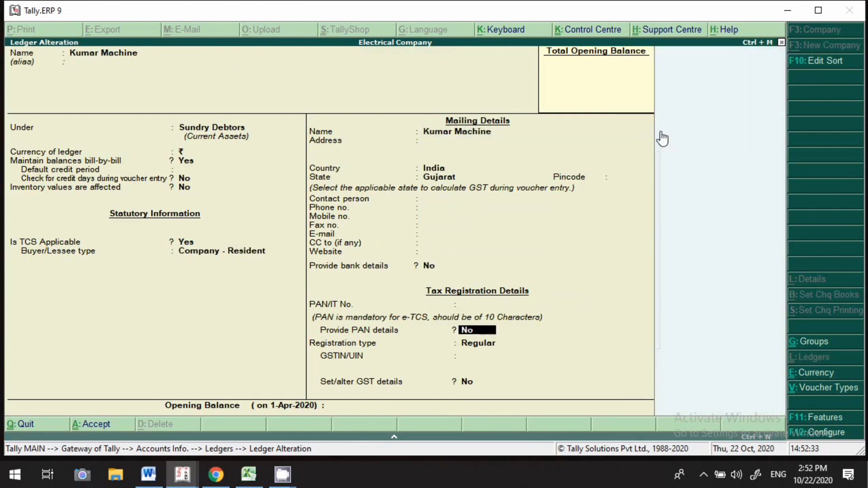
key("Up")
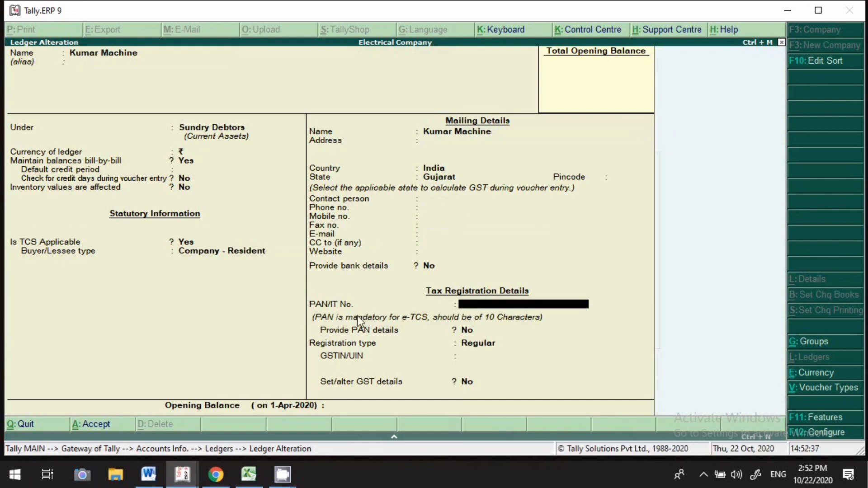
type("AAAPS12345")
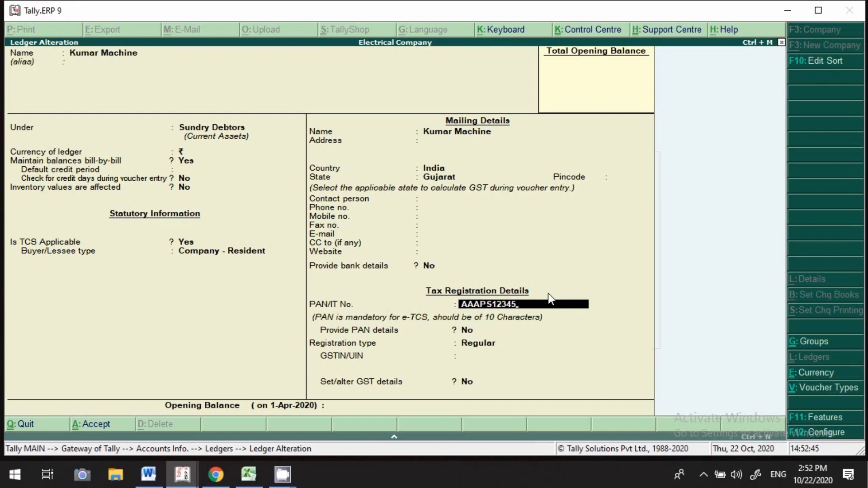
key("Return")
Keep the Regular registration type with the GSTIN/UIN blank, and accept the Kumar Machine ledger
key("Return")
key("Return")
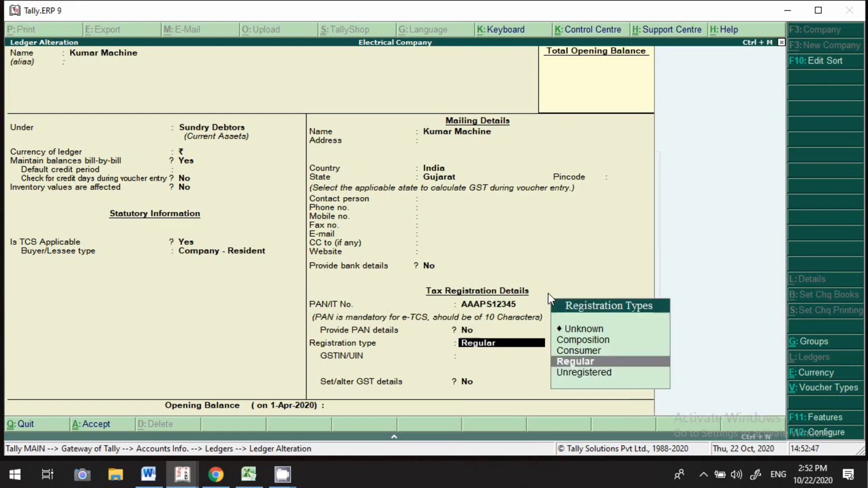
key("Return")
key("Return")
key("Return")
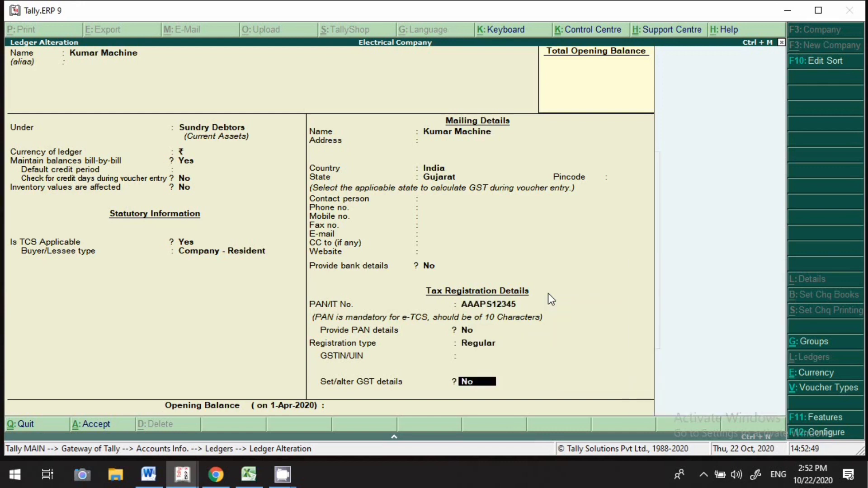
key("Return")
key("Return")
key("Return")
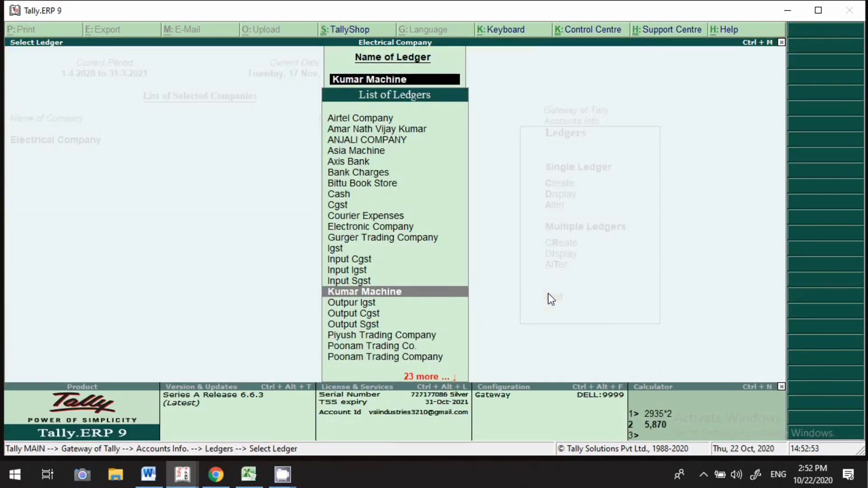
Open the Tripta Foods ledger for alteration
key("BackSpace")
type("Tri")
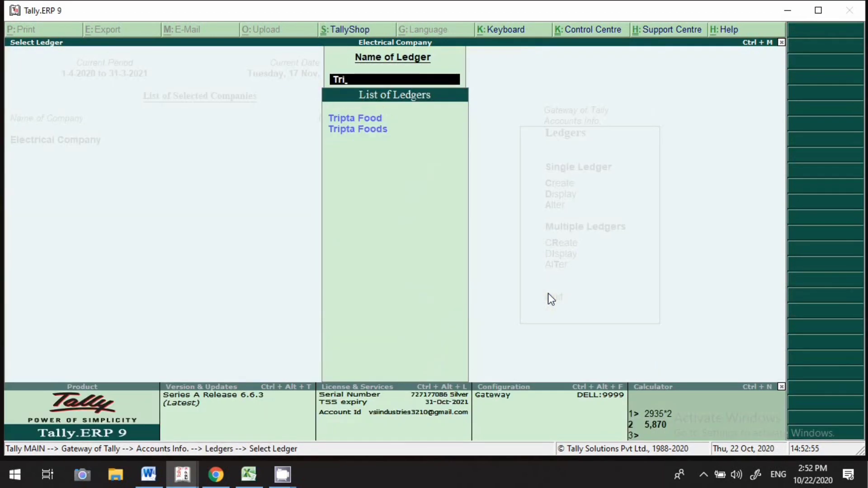
key("Down")
key("Return")
Set TCS as applicable for Tripta Foods, with Company - Resident as the buyer/lessee type
key("Return")
key("Return")
key("Return")
key("Return")
key("Return")
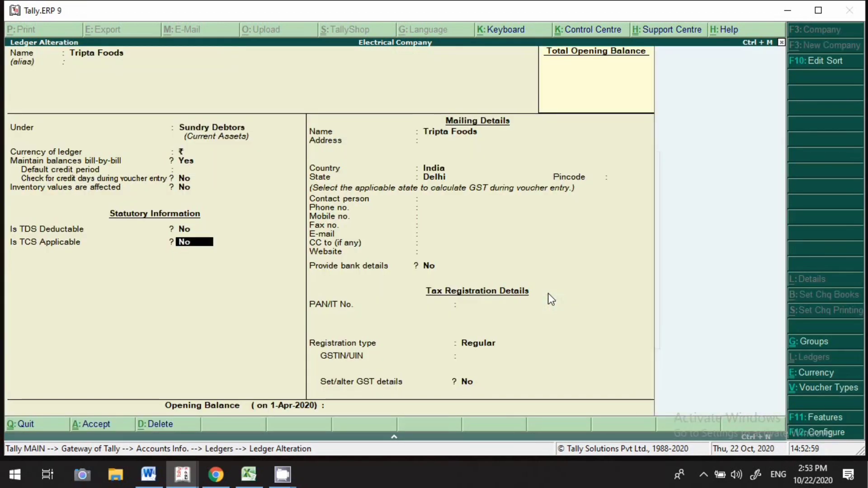
type("y")
key("Return")
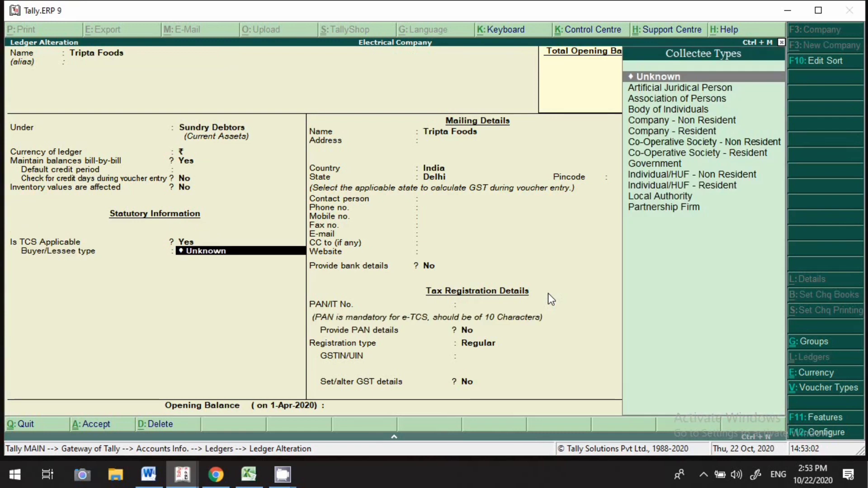
left_click(668, 134)
Keep the mailing details and Delhi as the state for Tripta Foods, and enter the party's PAN/IT number
key("Return")
key("Return")
key("Return")
key("Return")
key("Return")
key("Return")
key("Return")
key("Return")
key("Return")
key("Return")
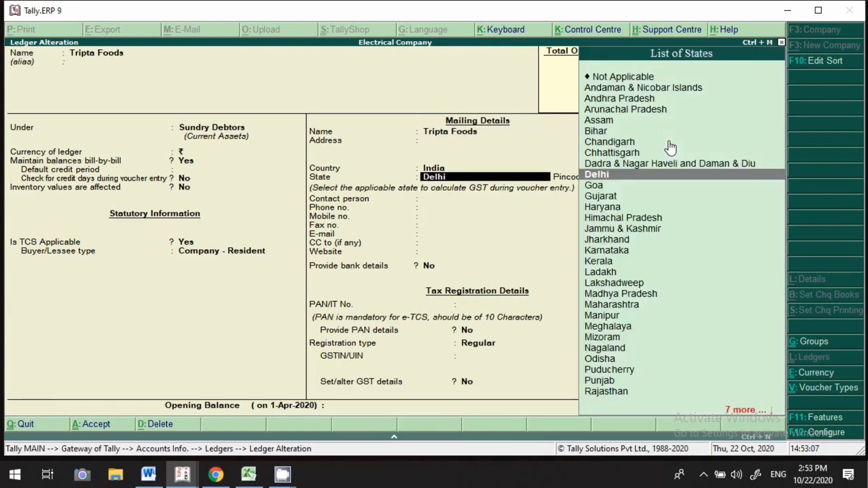
key("Return")
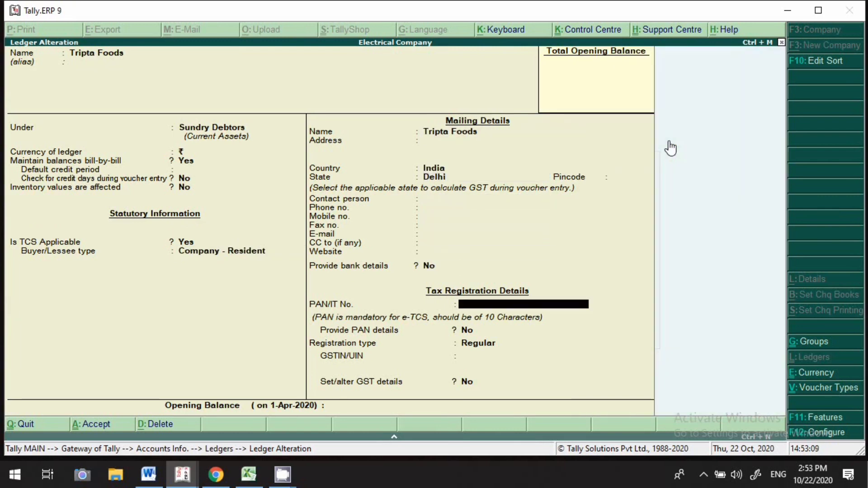
type("AAAPS12345")
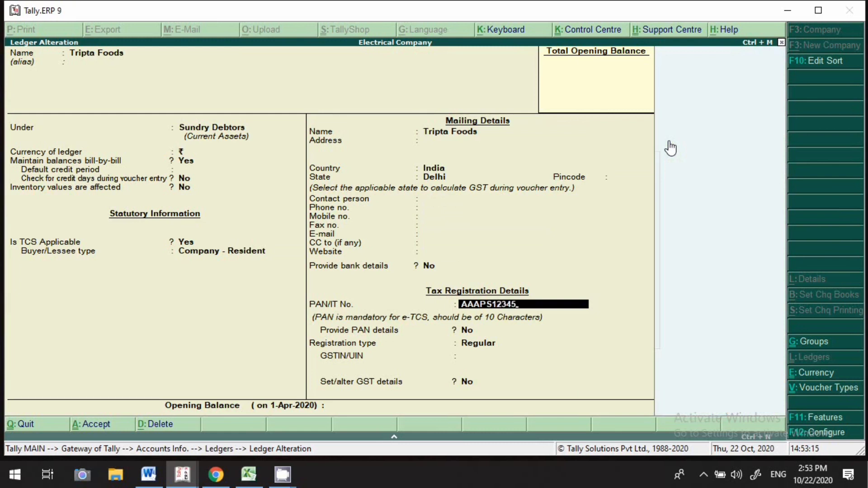
key("Return")
Keep the Regular registration type with the GSTIN/UIN blank, and accept the Tripta Foods ledger
key("Return")
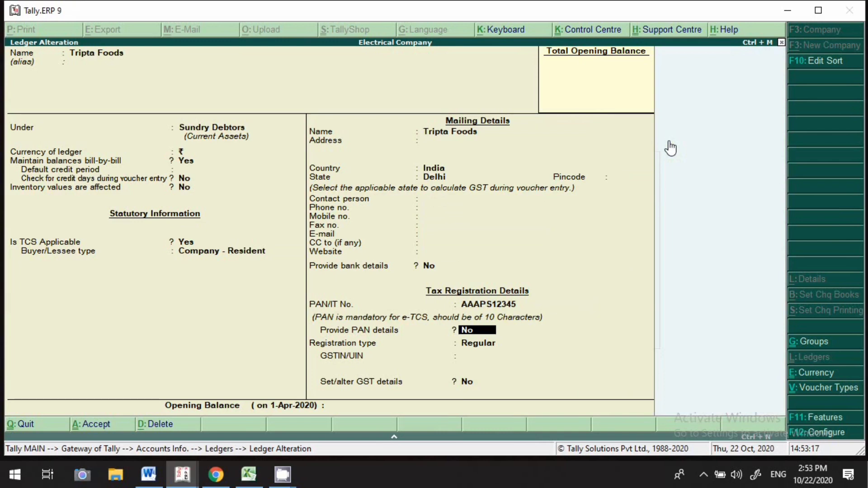
key("Return")
key("Return")
key("Return")
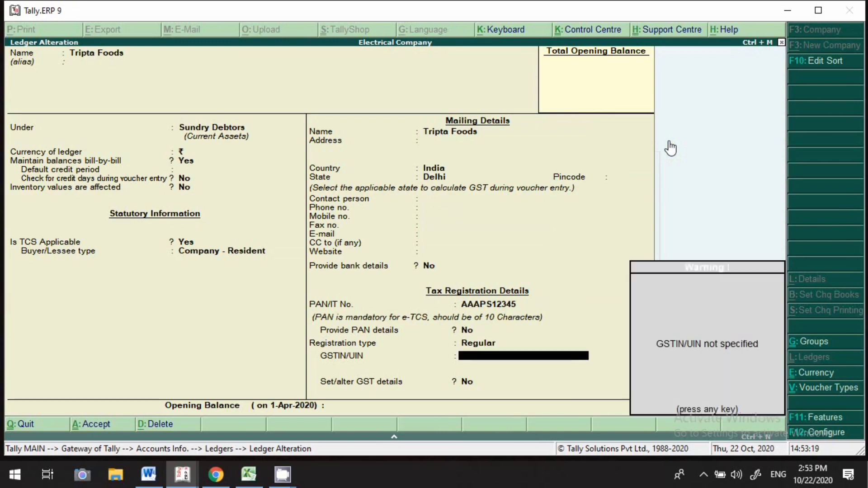
key("Return")
key("Return")
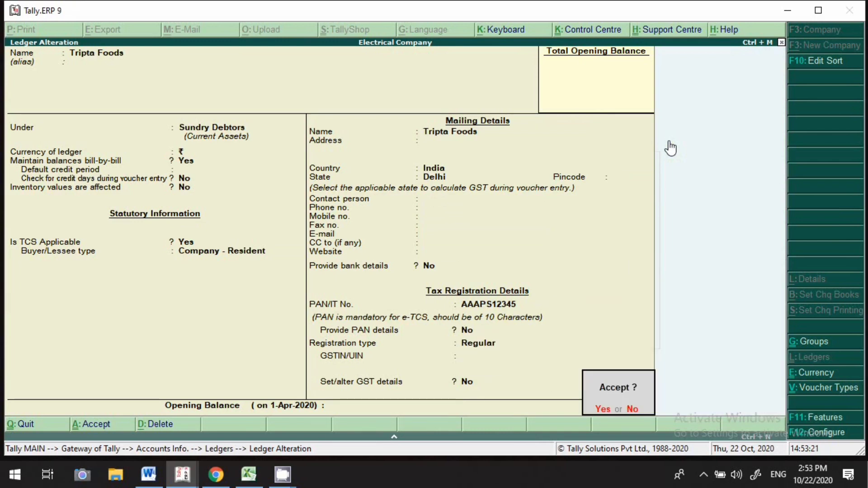
key("Return")
Open the Sale Local ledger for alteration
key("BackSpace")
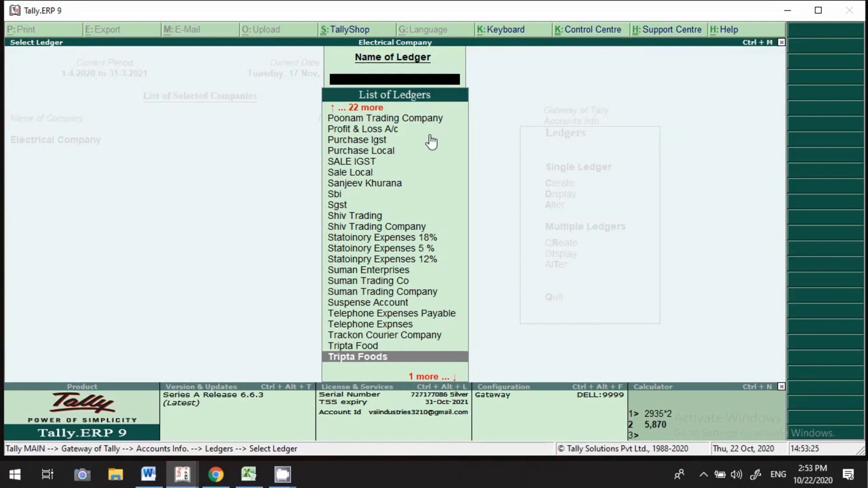
type("sa;")
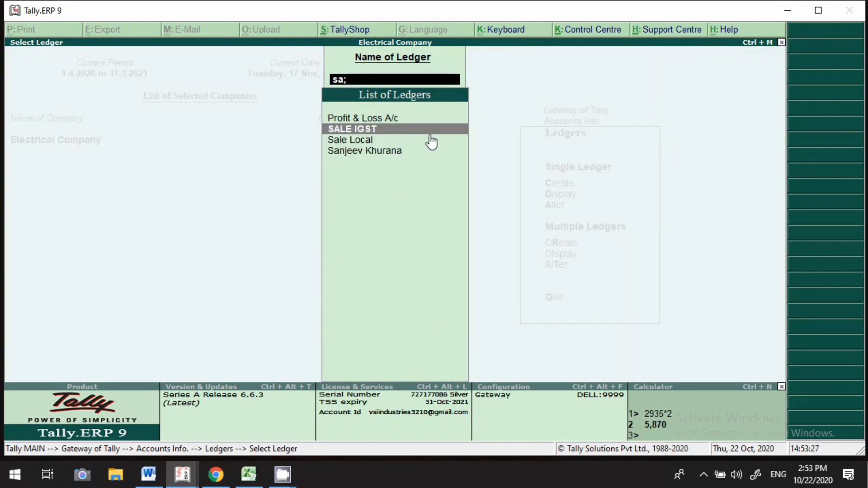
key("Down")
key("Return")
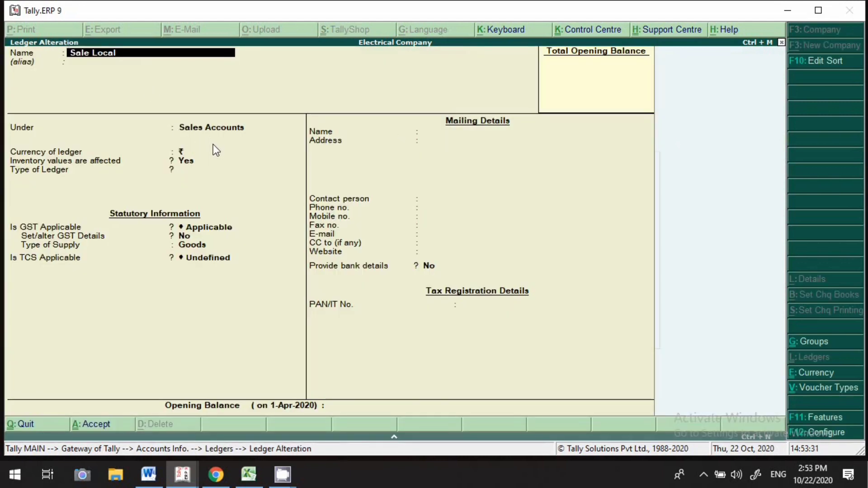
Set TCS to Applicable in the Sale Local ledger with Sales of Any Goods as the nature of goods, and accept the ledger
left_click(67, 259)
type("A")
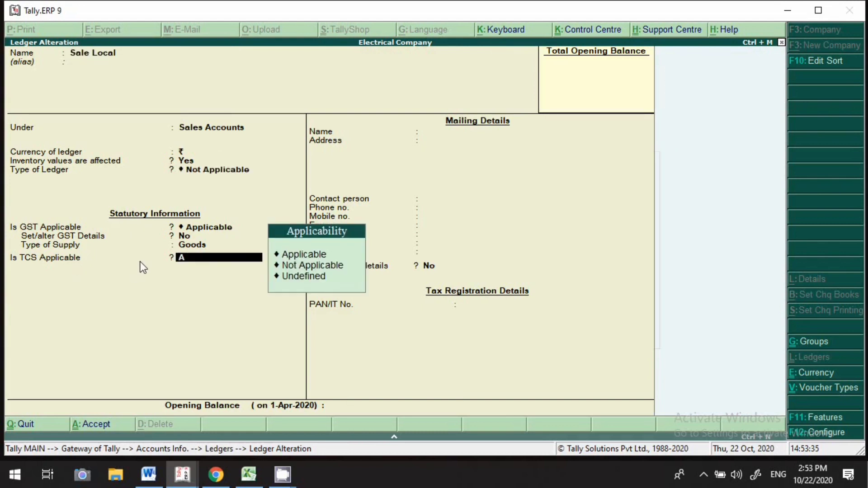
key("Return")
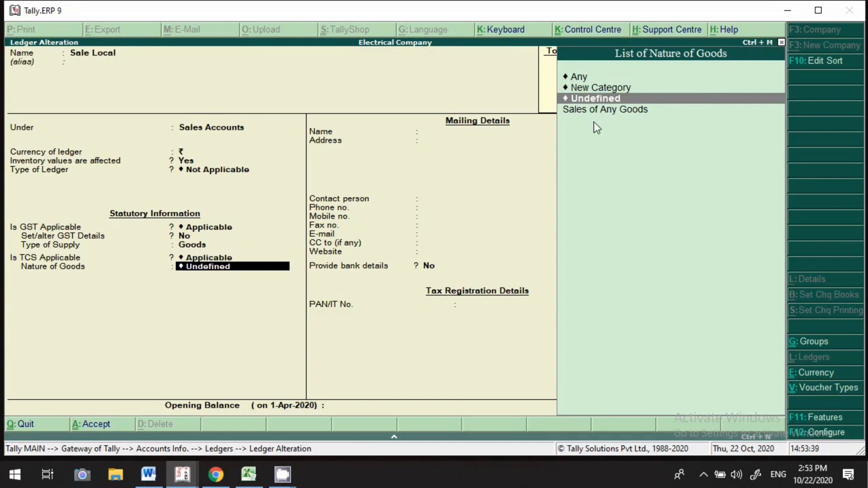
left_click(611, 110)
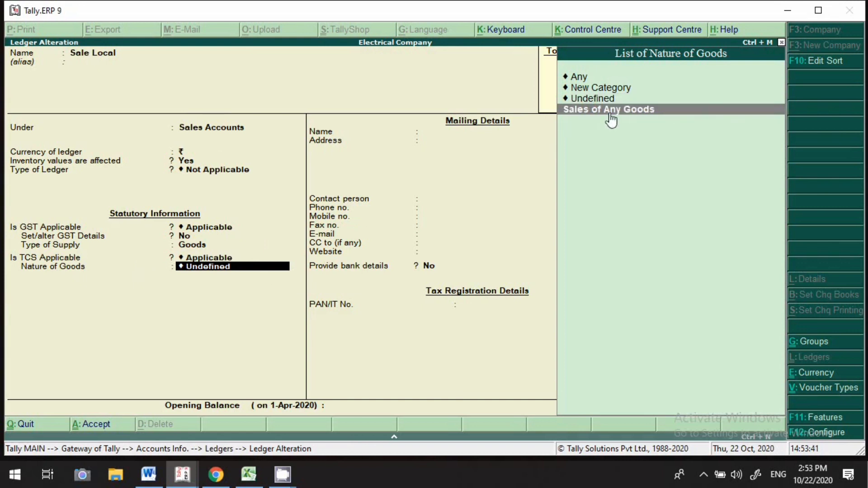
left_click(611, 110)
key("Return")
key("Return")
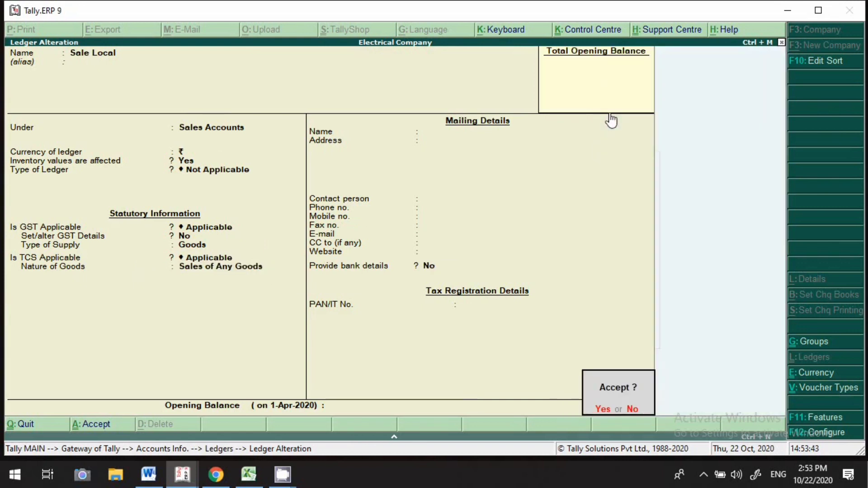
key("Return")
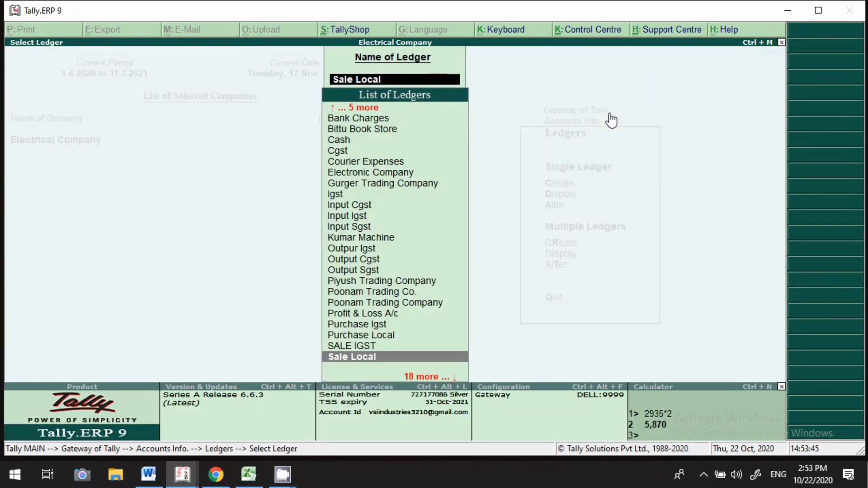
Open the SALE IGST ledger for alteration and go to its TCS applicability setting, keeping Services as the type of supply
type("Sal")
key("Return")
key("Return")
key("Return")
key("Return")
key("Return")
key("Return")
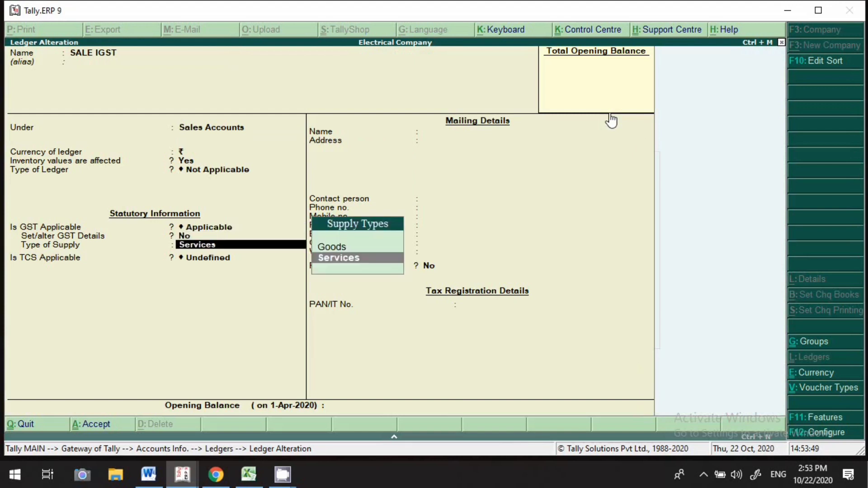
key("Return")
Set TCS to Applicable in the SALE IGST ledger with Sales of Any Goods as the nature of goods, and accept the ledger
type("A")
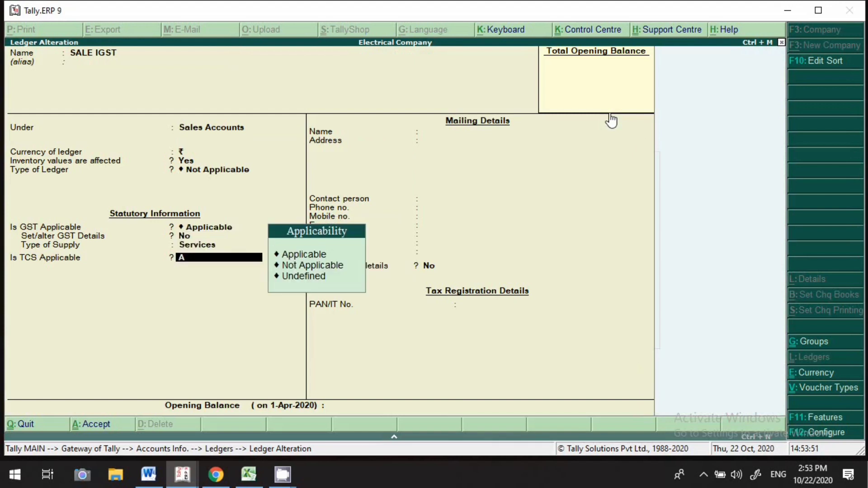
key("Return")
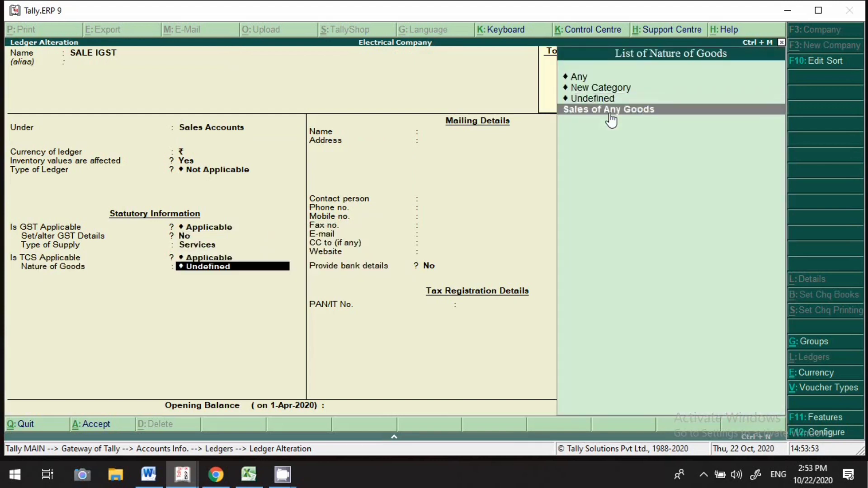
left_click(610, 119)
key("Return")
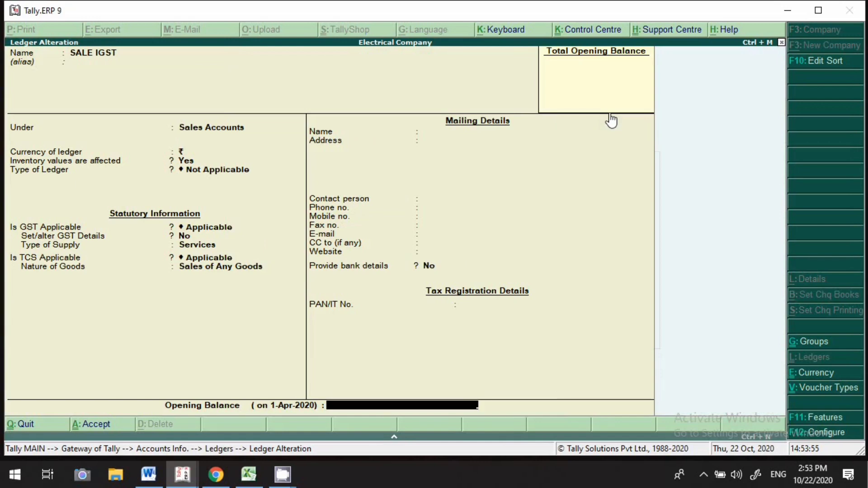
key("Return")
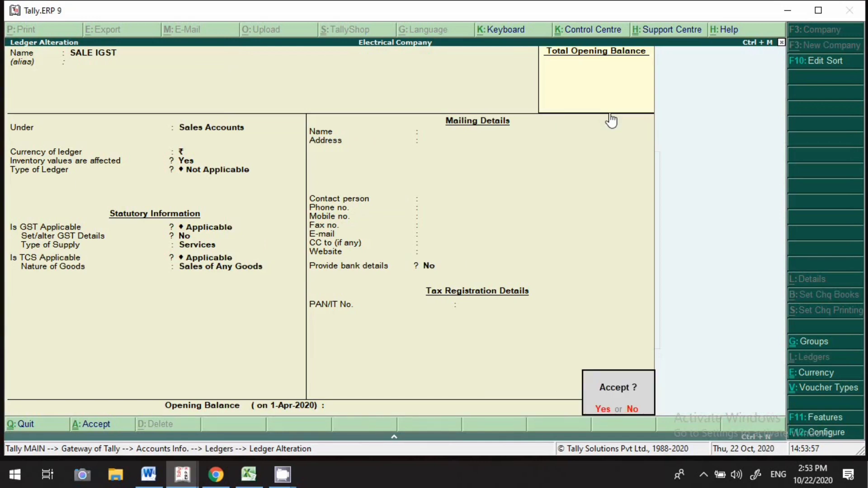
key("Return")
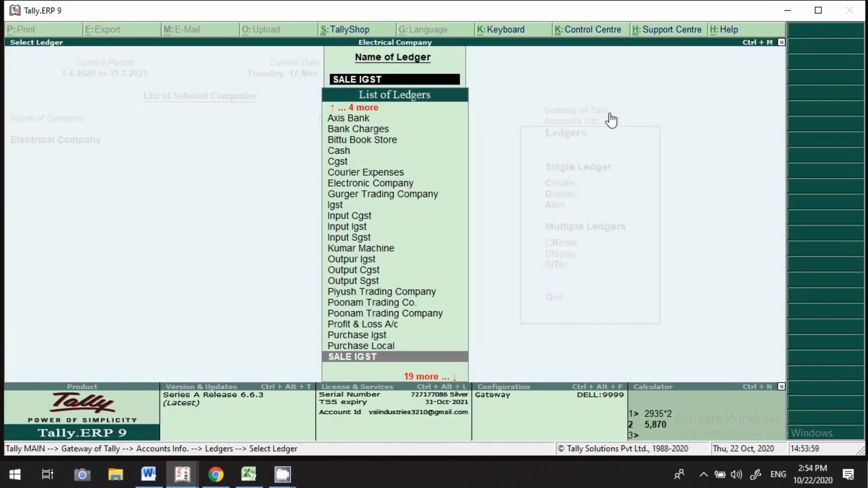
Open the Igst ledger for alteration and go to its TCS applicability setting
type("Igs")
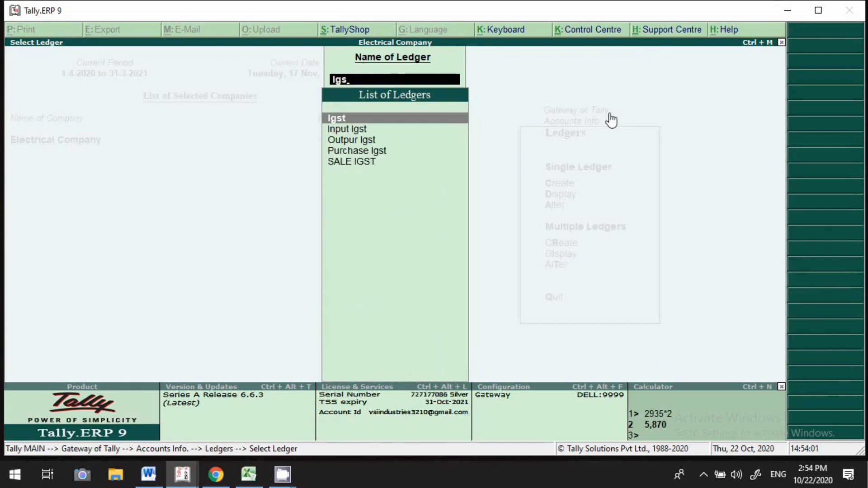
key("Return")
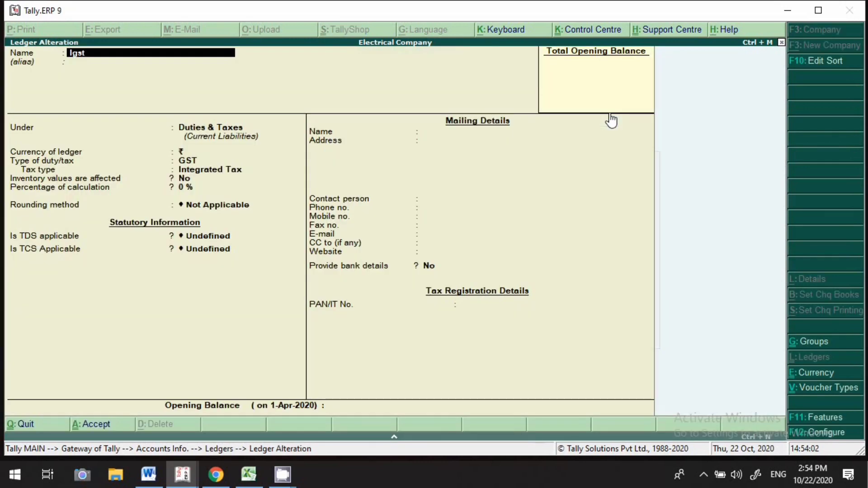
key("Return")
key("Return")
key("Return")
key("Return")
key("Return")
key("Return")
key("Return")
key("Return")
key("Return")
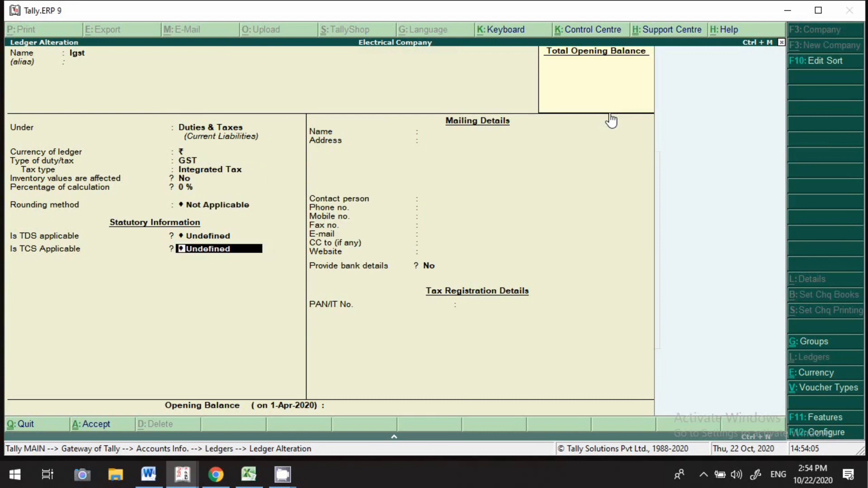
Set TCS to Applicable in the Igst ledger with Sales of Any Goods as the nature of goods, and accept the ledger
type("A")
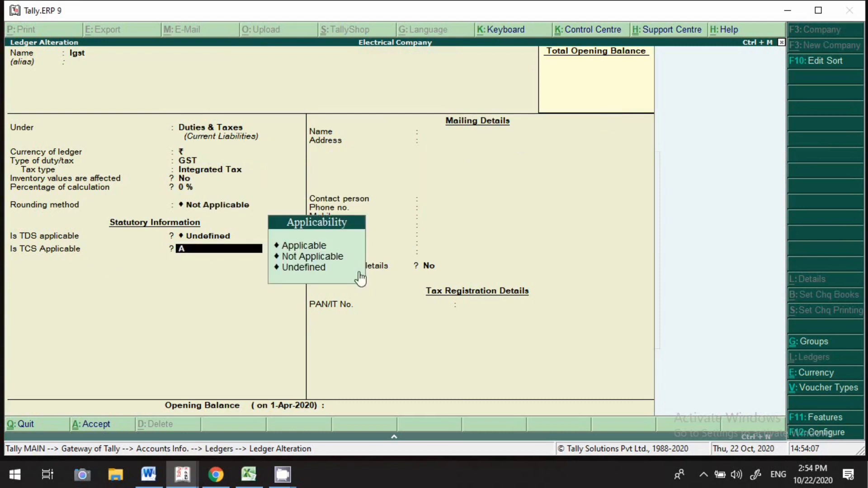
key("Return")
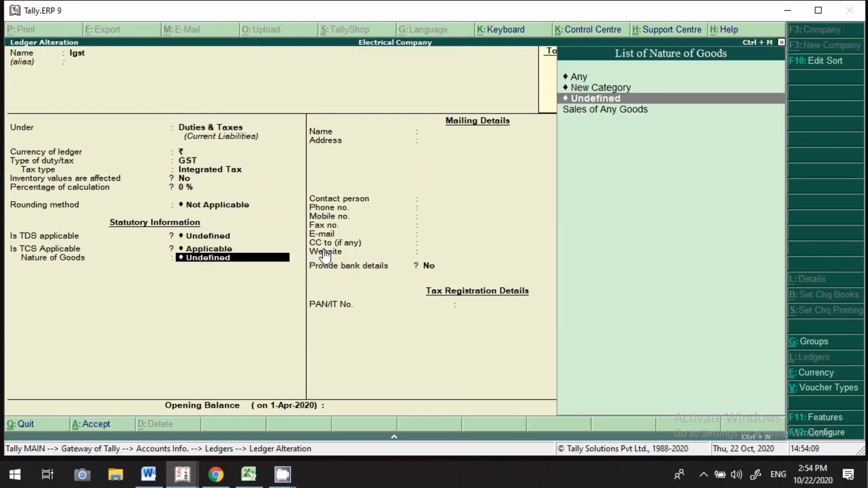
key("Down")
key("Return")
key("Return")
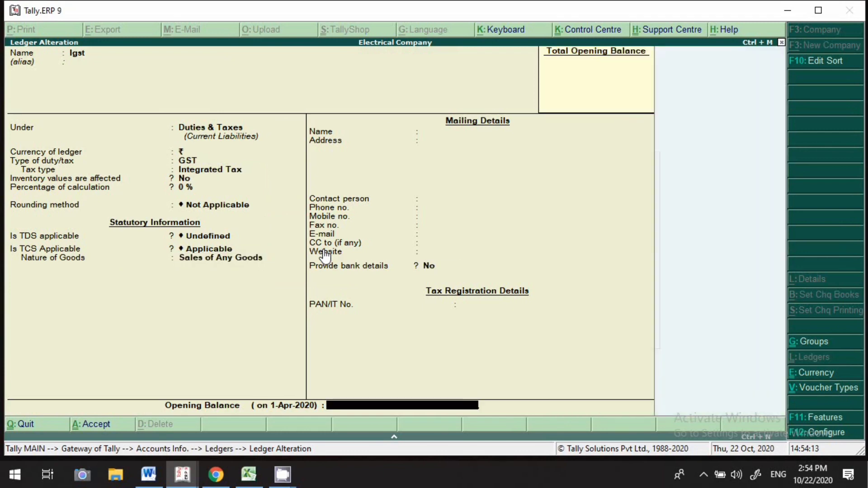
key("Return")
key("Return")
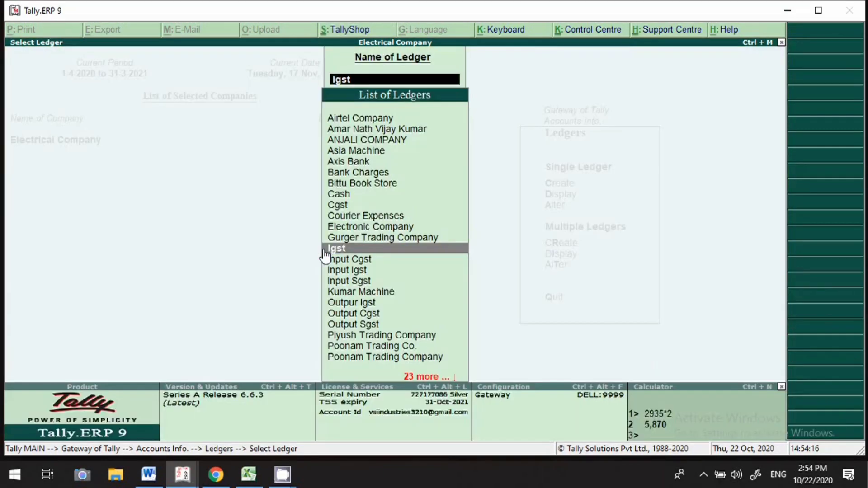
Open the Cgst ledger for alteration and go to its TCS applicability setting
type("cg")
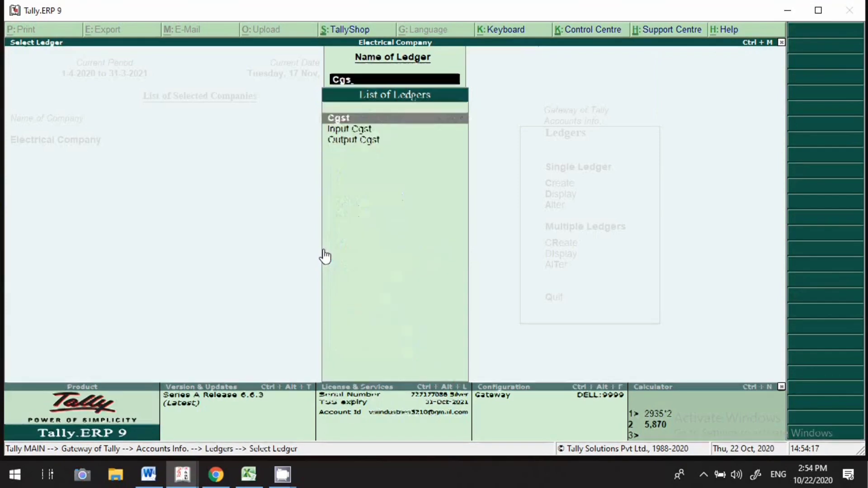
key("Return")
key("Return")
key("Return")
key("Return")
key("Return")
key("Return")
key("Return")
key("Return")
key("Return")
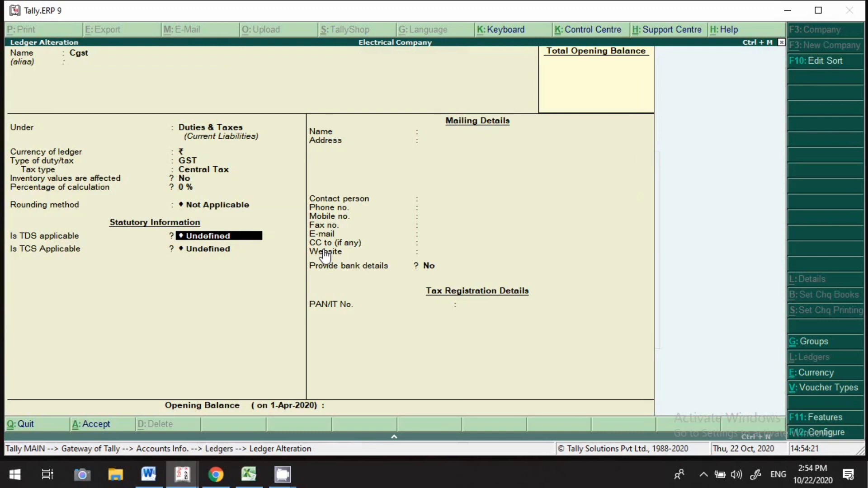
key("Return")
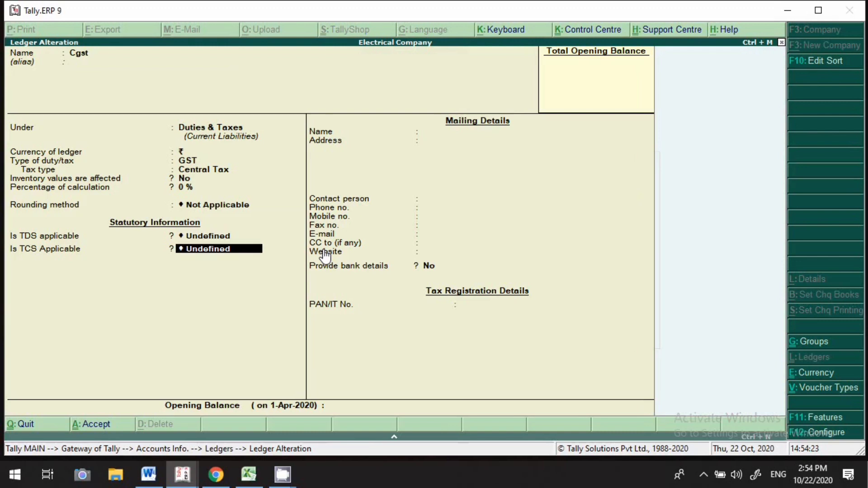
Set TCS to Applicable in the Cgst ledger with Sales of Any Goods as the nature of goods, and accept the ledger
type("Applicable")
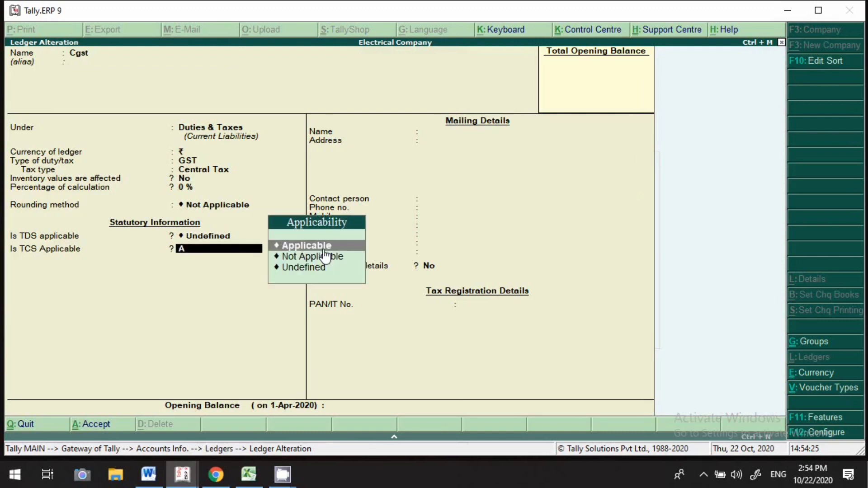
key("Return")
key("Down")
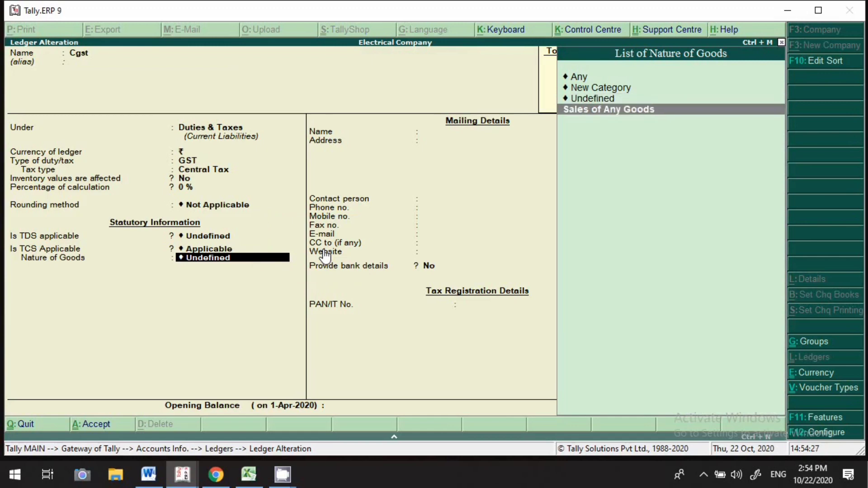
key("Return")
key("Return")
key("Return")
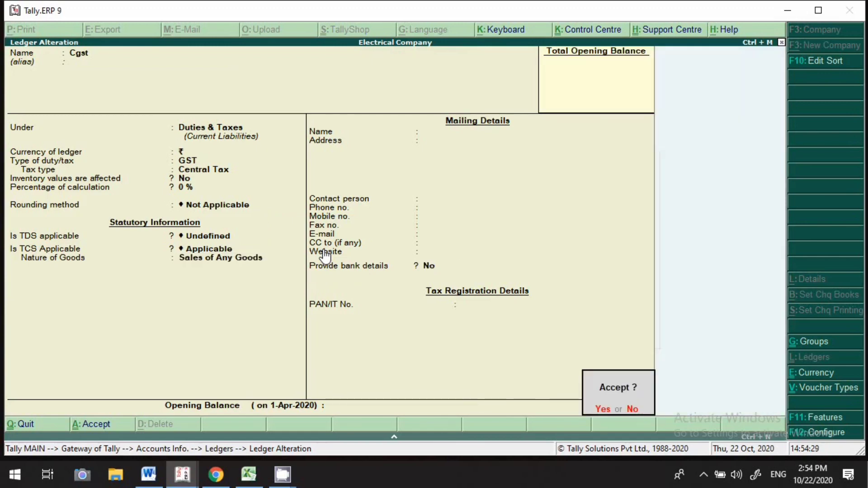
key("Return")
Open the Sgst ledger for alteration and go to its TCS applicability setting
type("sg")
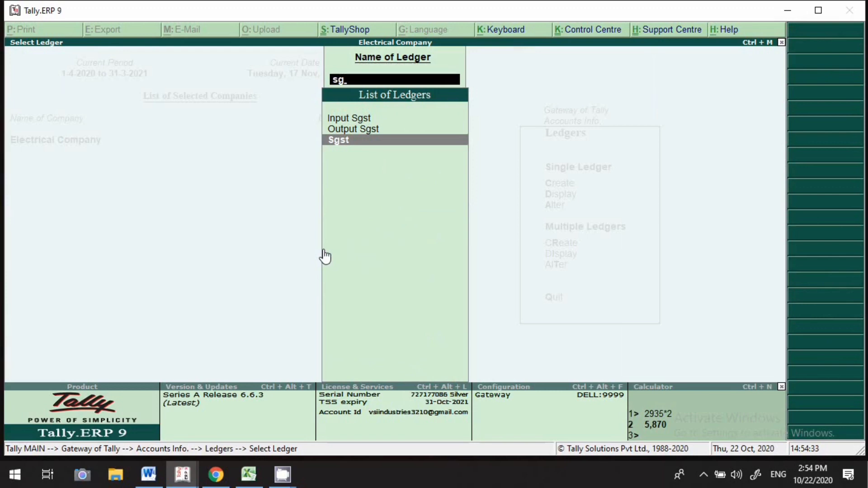
key("Return")
key("Return")
key("Return")
key("Return")
key("Return")
key("Return")
key("Return")
key("Return")
key("Return")
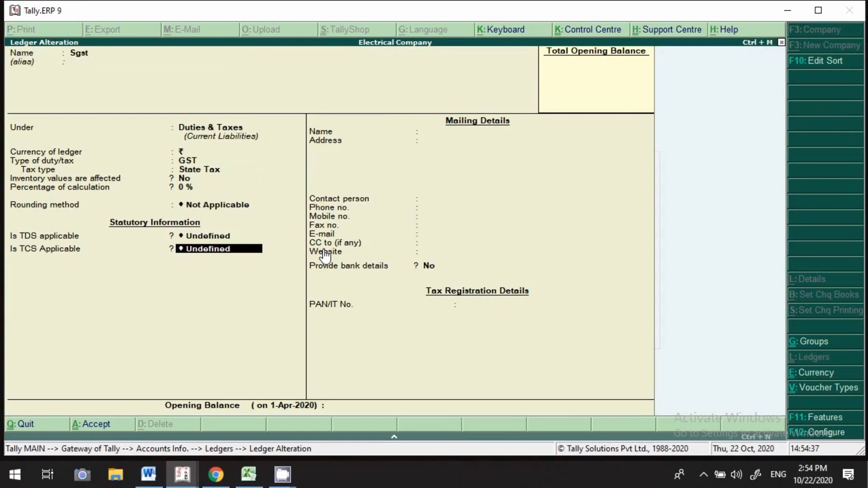
Set TCS to Applicable in the Sgst ledger with Sales of Any Goods as the nature of goods, and accept the ledger
type("Applicable")
key("Return")
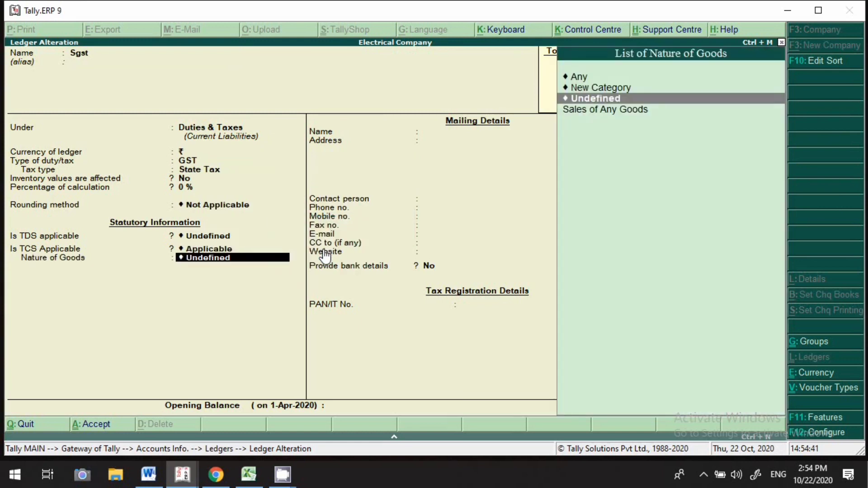
key("Down")
key("Return")
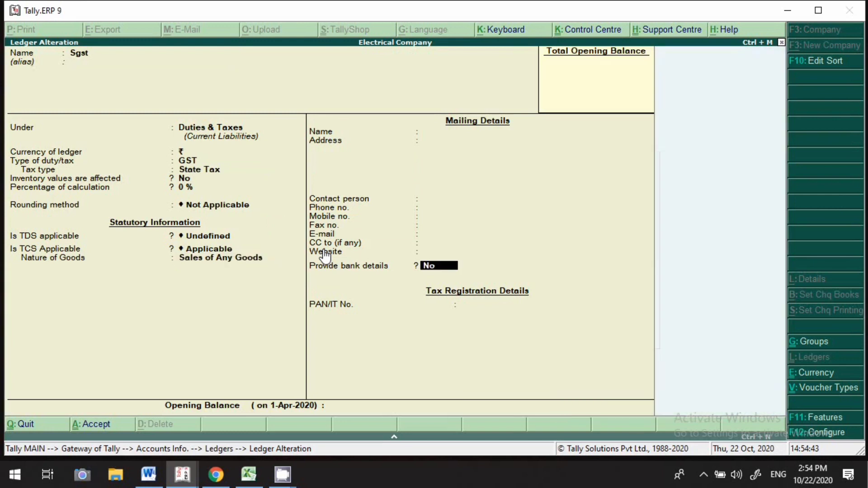
key("Return")
key("Return")
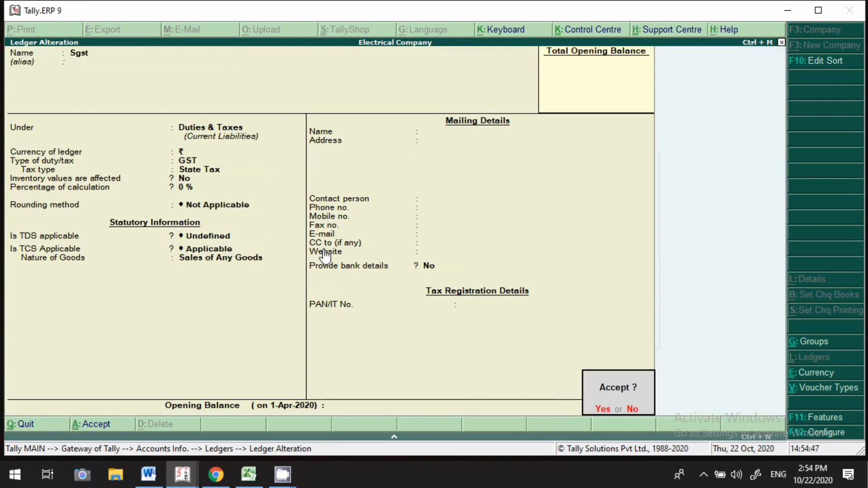
key("Return")
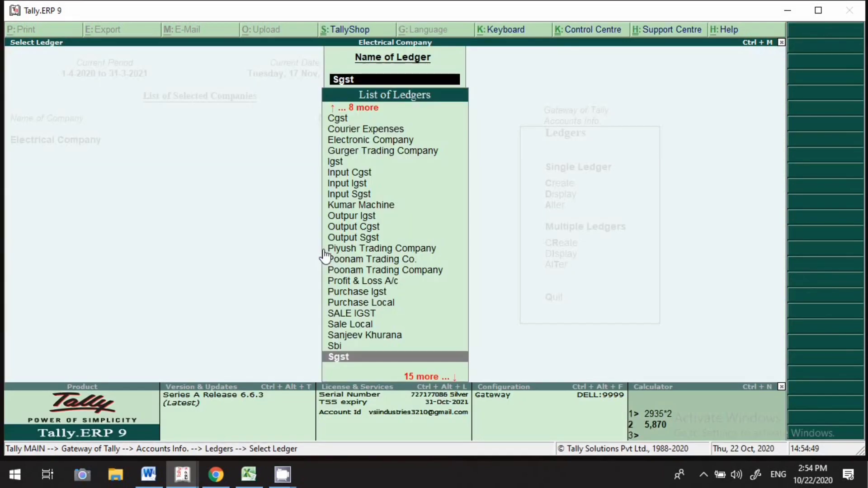
key("BackSpace")
left_click(703, 474)
right_click(661, 448)
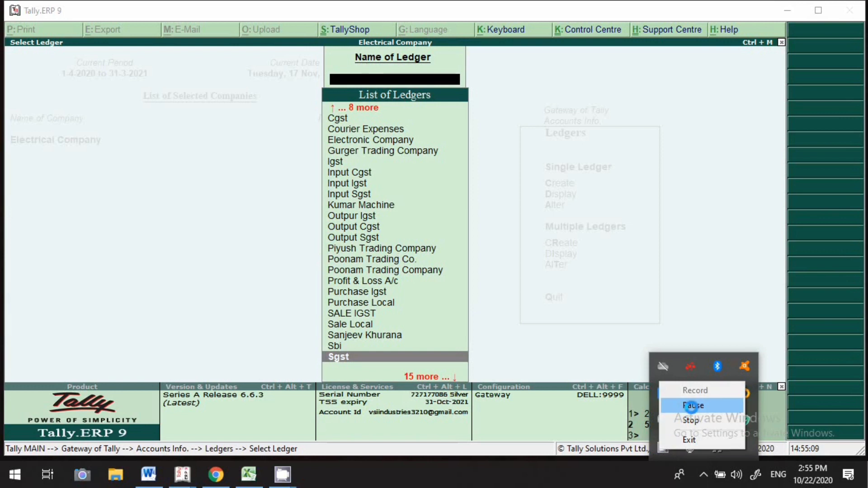
left_click(691, 406)
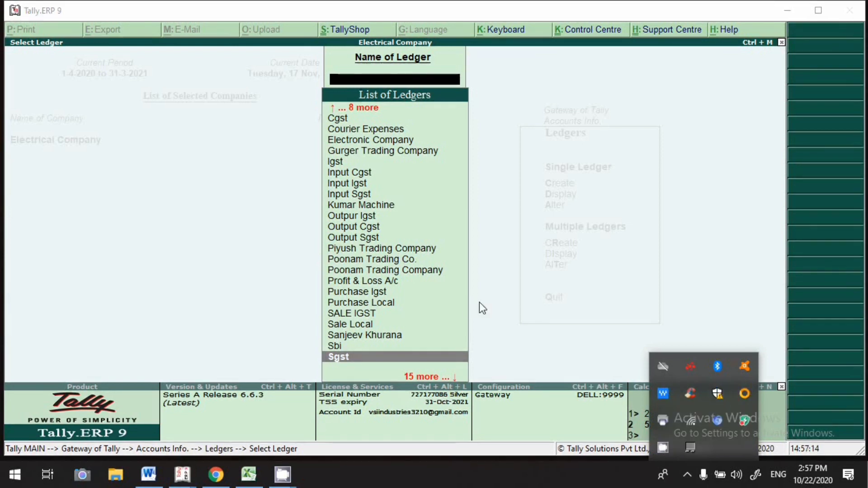
left_click(479, 302)
Leave the ledger alteration and return to the Gateway of Tally
key("Escape")
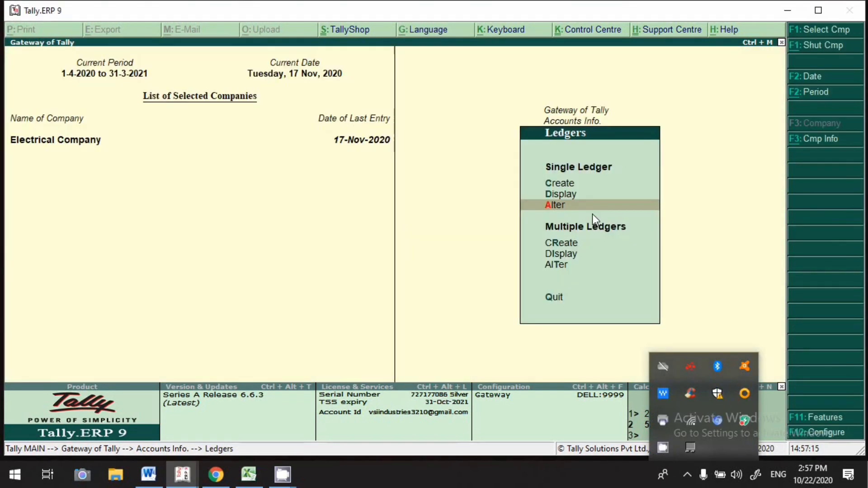
left_click(443, 193)
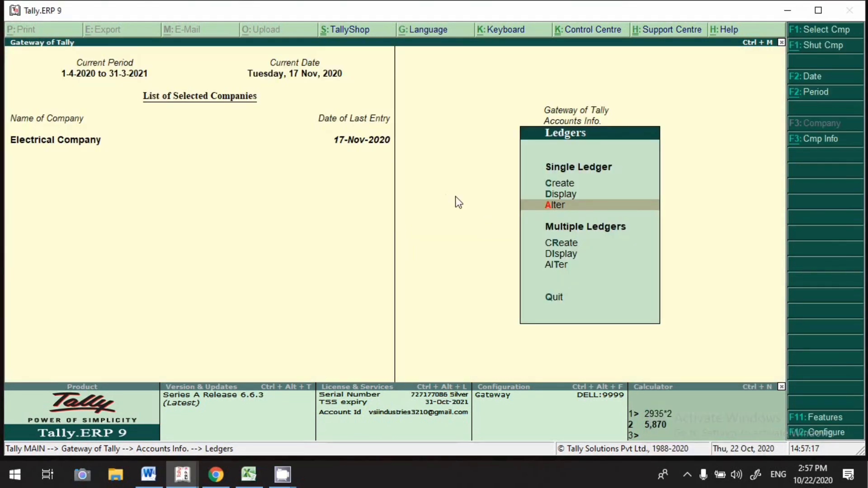
key("Escape")
key("Escape")
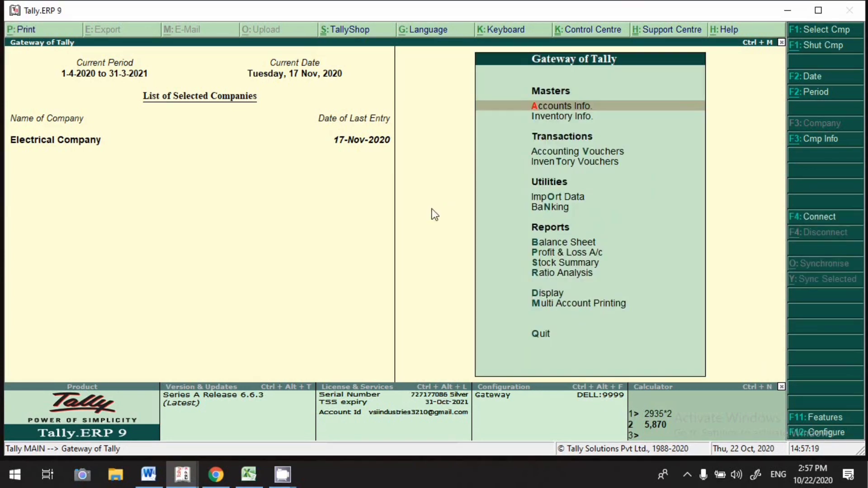
Open the Electrice Item 28% stock item for alteration from the inventory masters
left_click(560, 116)
key("Down")
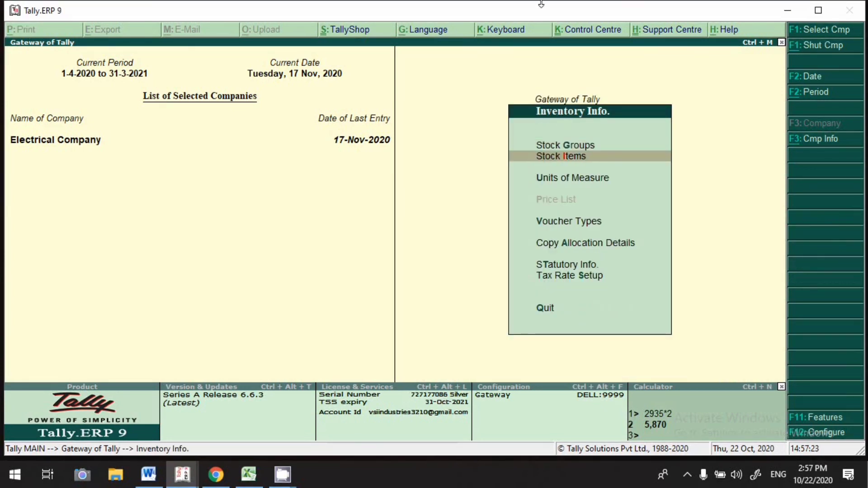
key("Return")
key("Down")
key("Down")
key("Return")
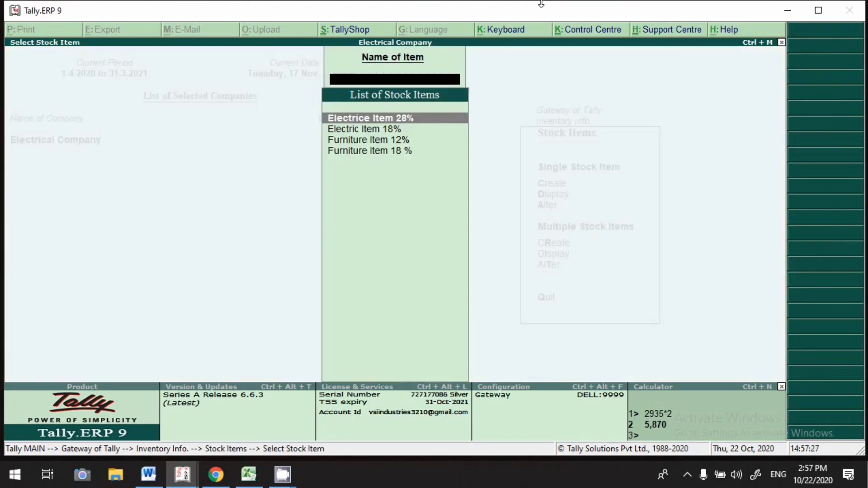
key("Return")
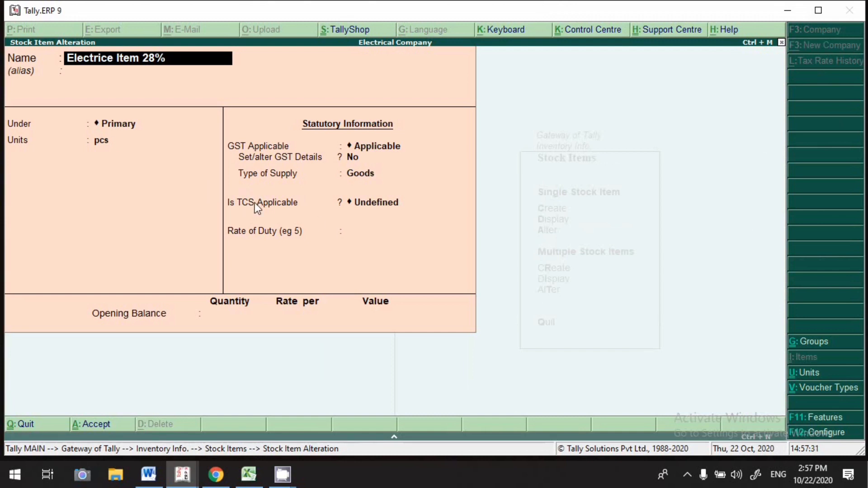
Set TCS to Applicable for the Electrice Item 28% stock item with nature of goods Sales of Any Goods, and accept it
left_click(378, 204)
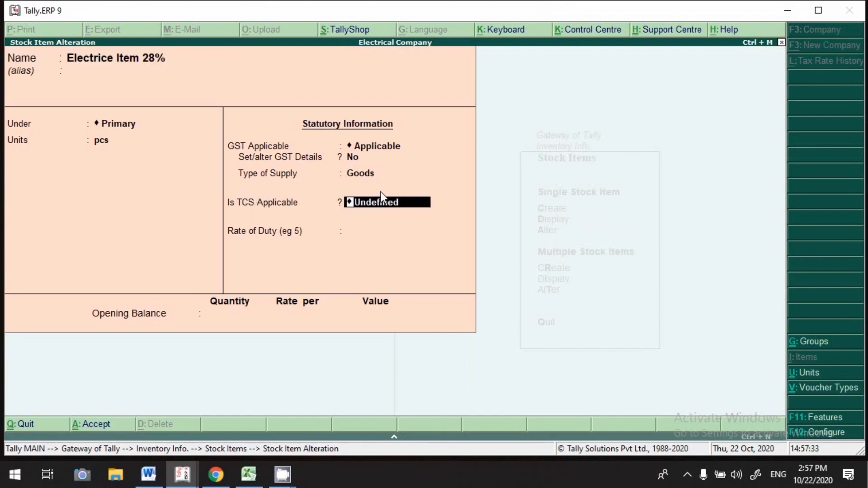
type("A")
key("Return")
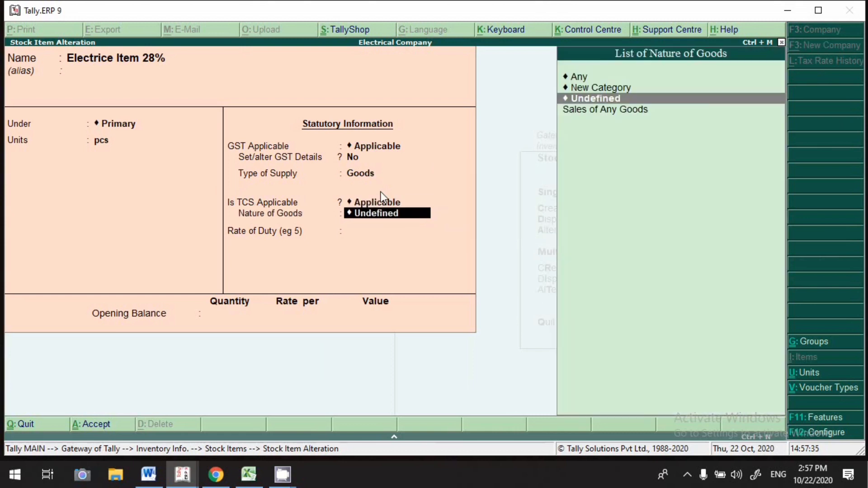
key("Down")
key("Return")
key("Return")
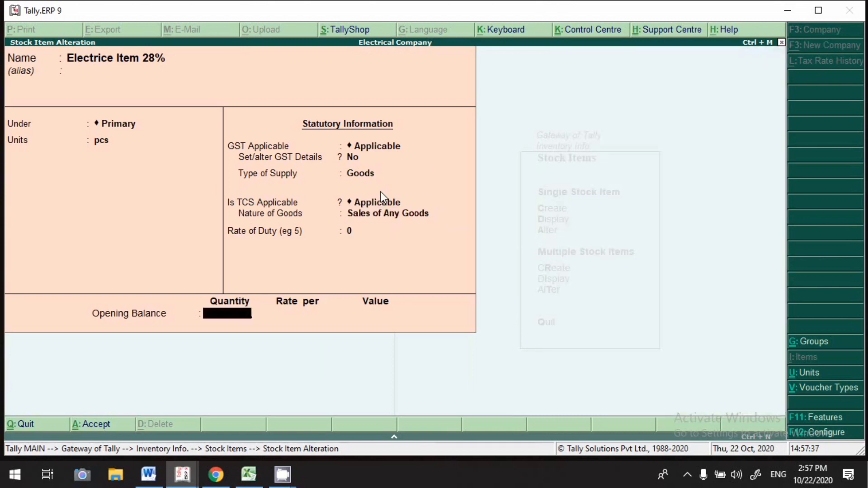
key("Return")
key("Return")
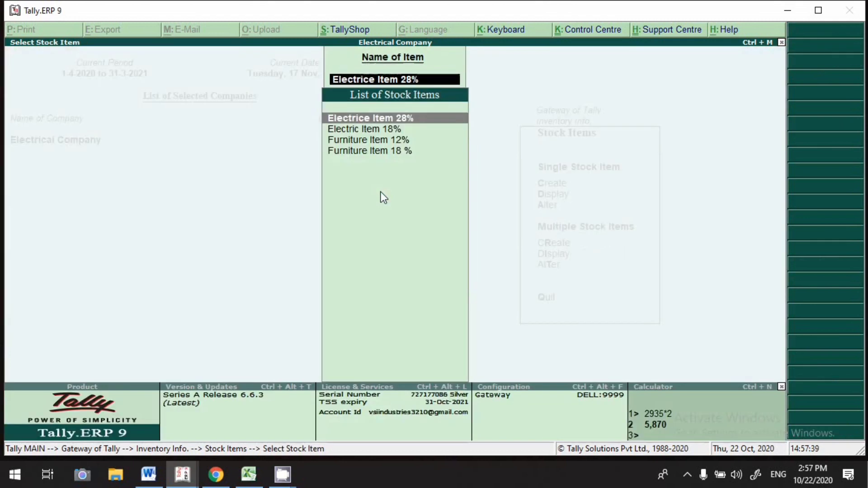
Alter the Electric Item 18% stock item to make TCS Applicable with nature of goods Sales of Any Goods, and accept it
key("Down")
key("Return")
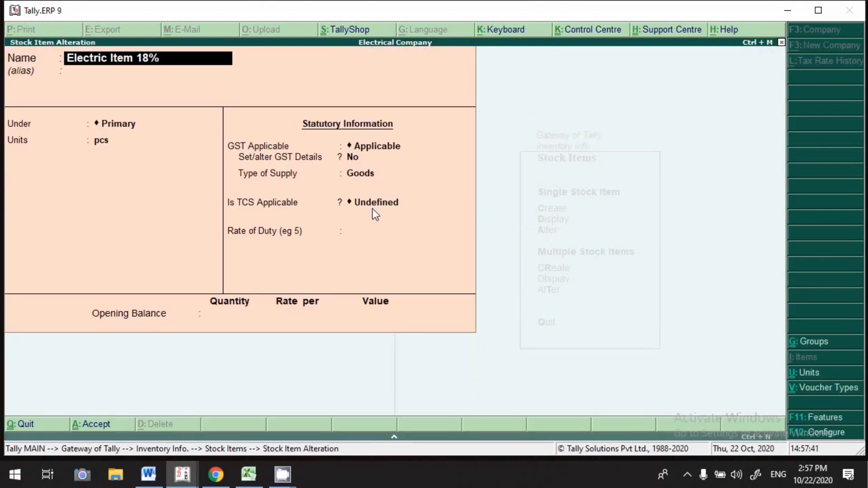
left_click(377, 208)
type("Applicable")
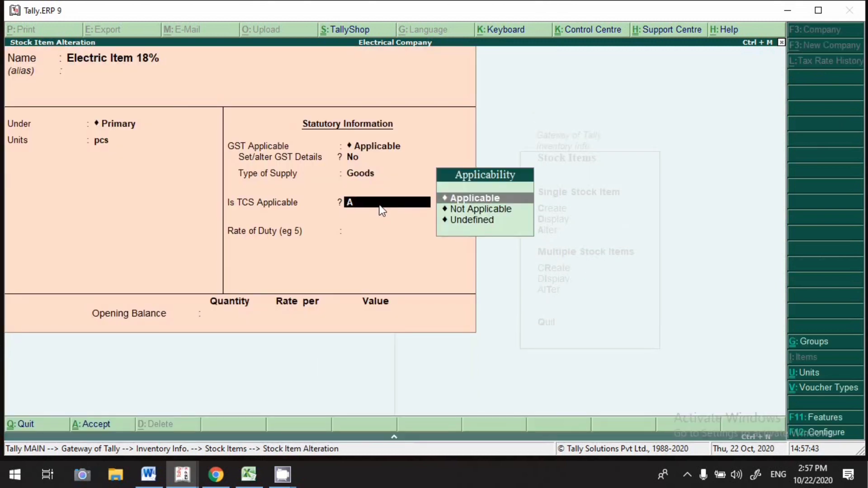
key("Return")
key("Down")
key("Return")
key("Return")
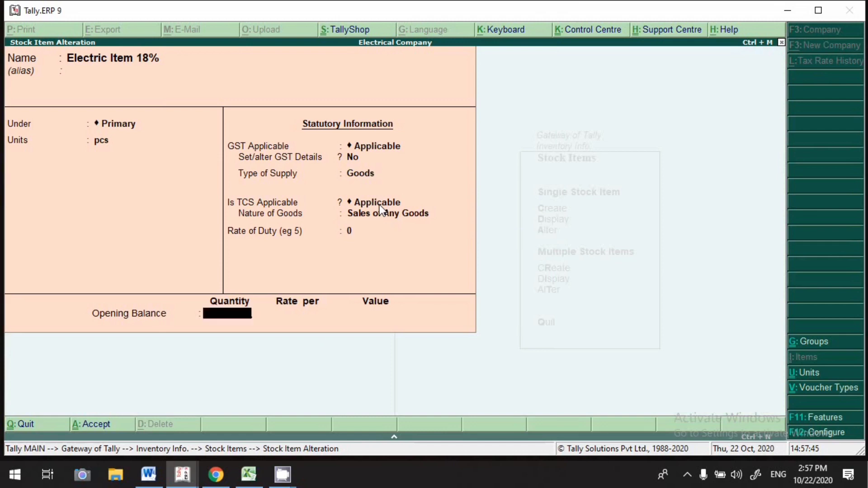
key("Return")
key("Return")
Alter the Furniture Item 12% stock item to make TCS Applicable with nature of goods Sales of Any Goods, and accept it
key("Down")
key("Return")
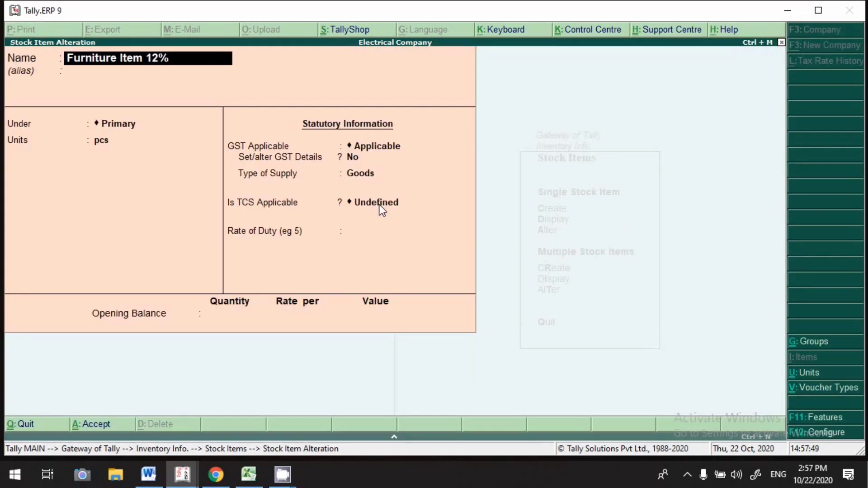
left_click(381, 203)
type("A")
key("Return")
key("Down")
key("Return")
key("Return")
key("Return")
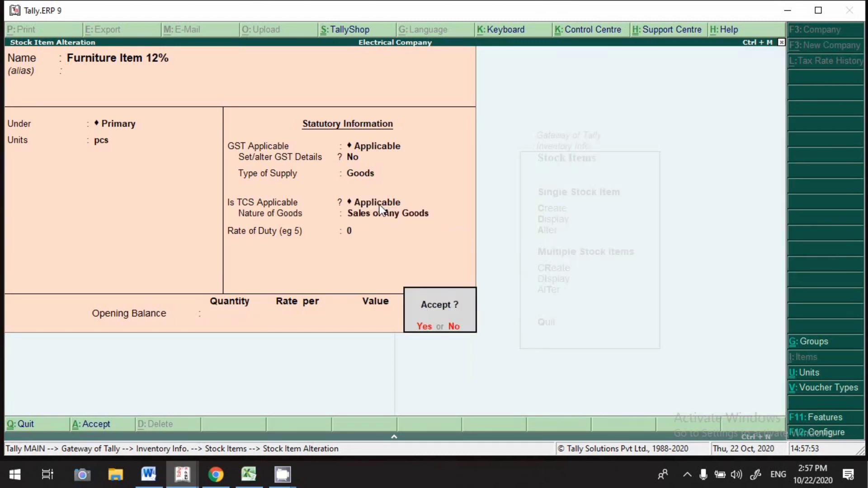
key("Return")
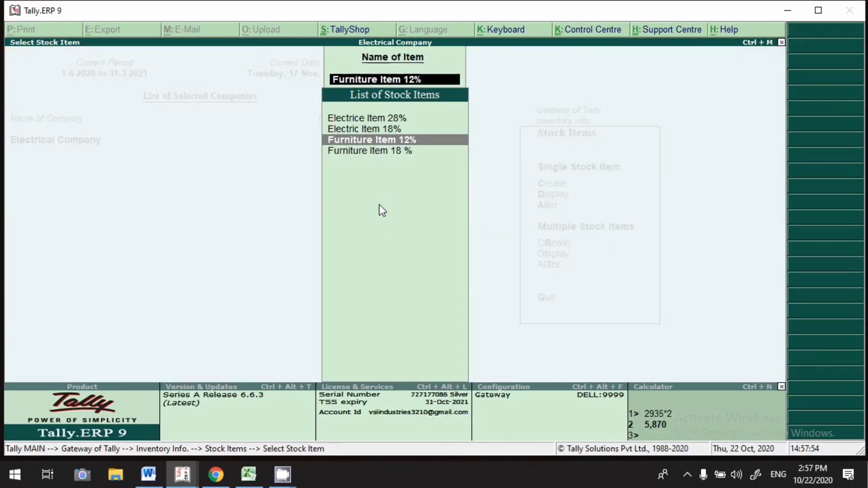
key("Return")
key("Escape")
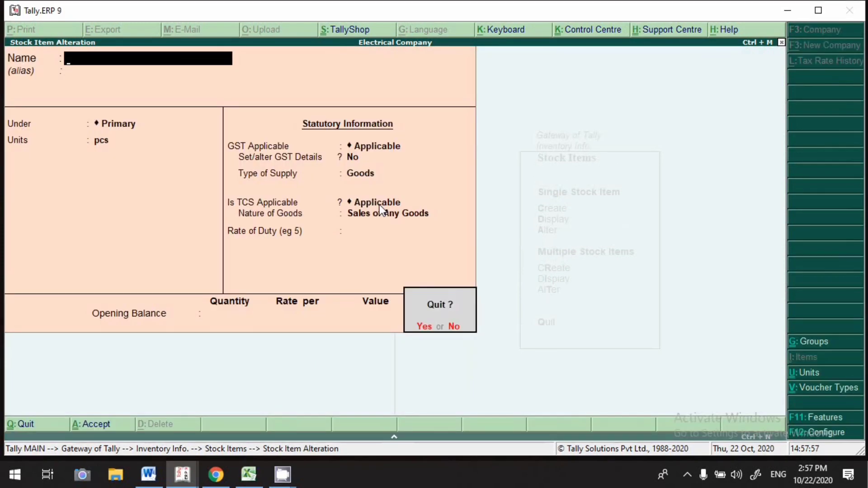
key("Return")
Alter the Furniture Item 18 % stock item to make TCS Applicable with nature of goods Sales of Any Goods, and accept it
key("Down")
key("Return")
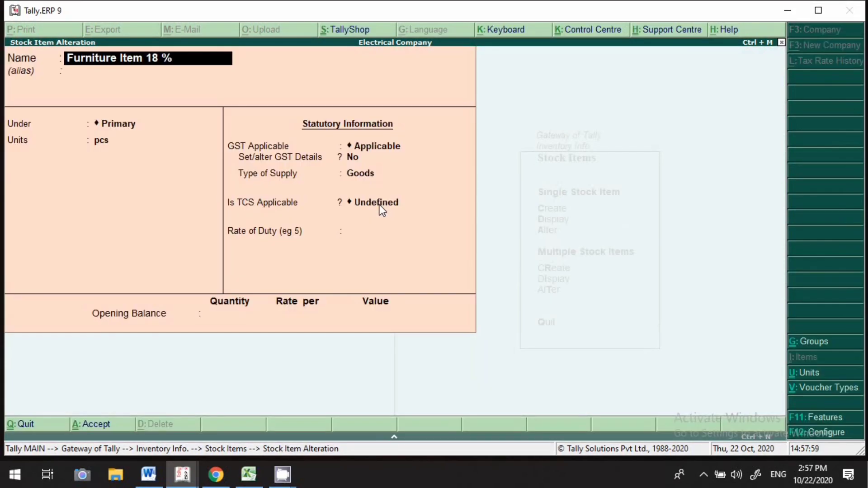
left_click(379, 206)
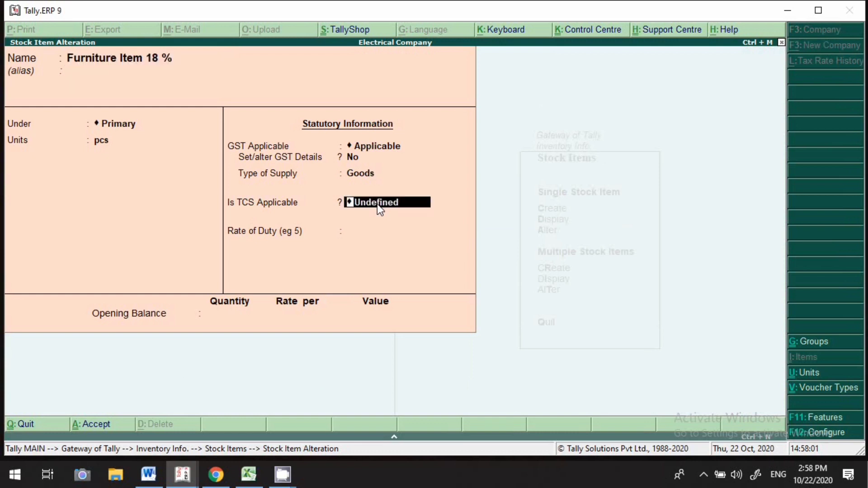
type("A")
key("Return")
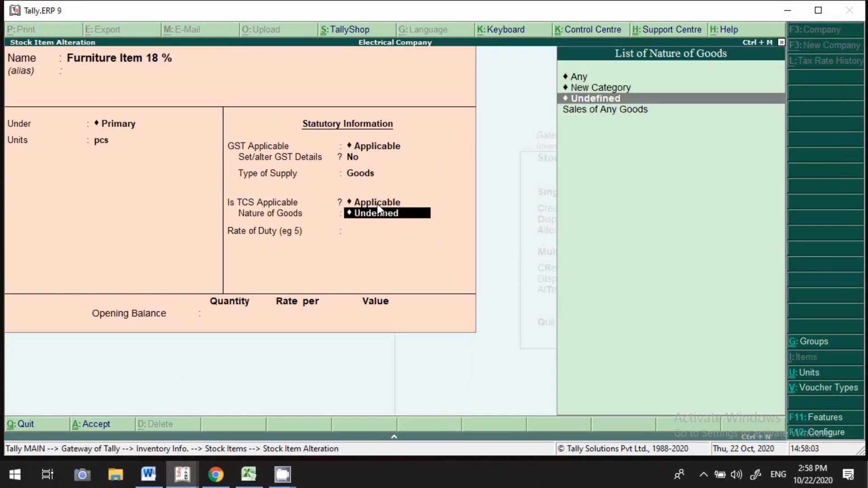
key("Down")
key("Return")
key("Return")
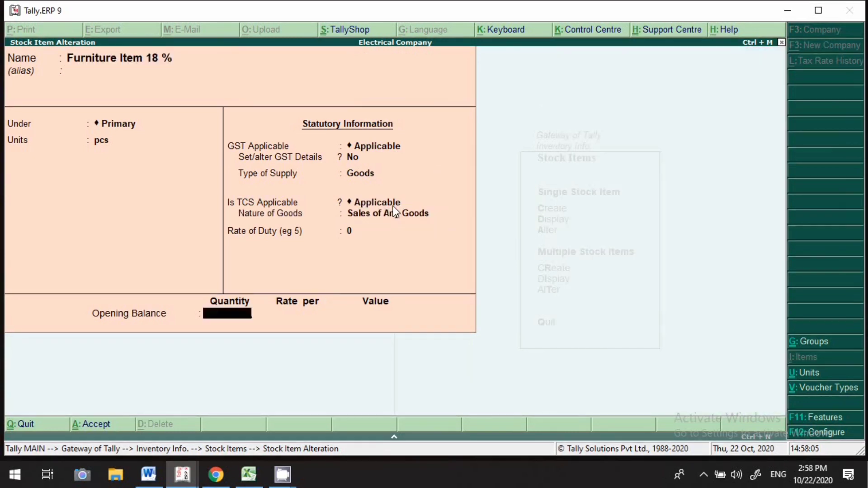
key("Return")
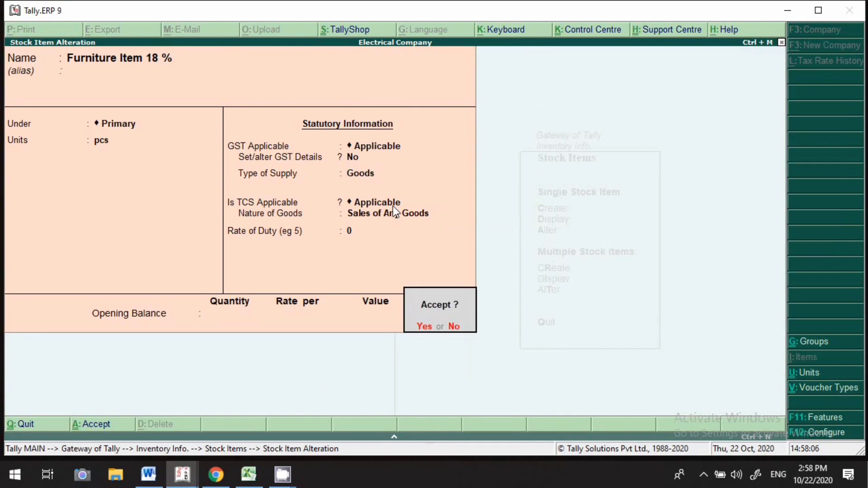
key("y")
Leave the stock item alteration and return to the Gateway of Tally
key("Escape")
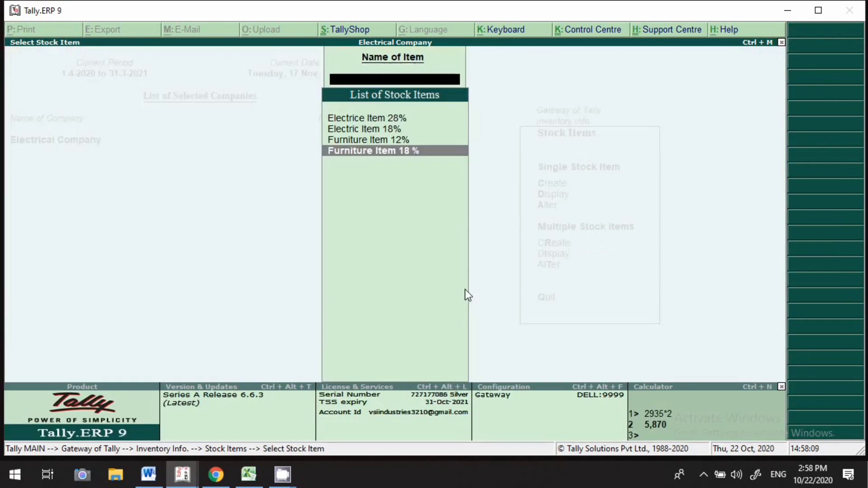
key("Escape")
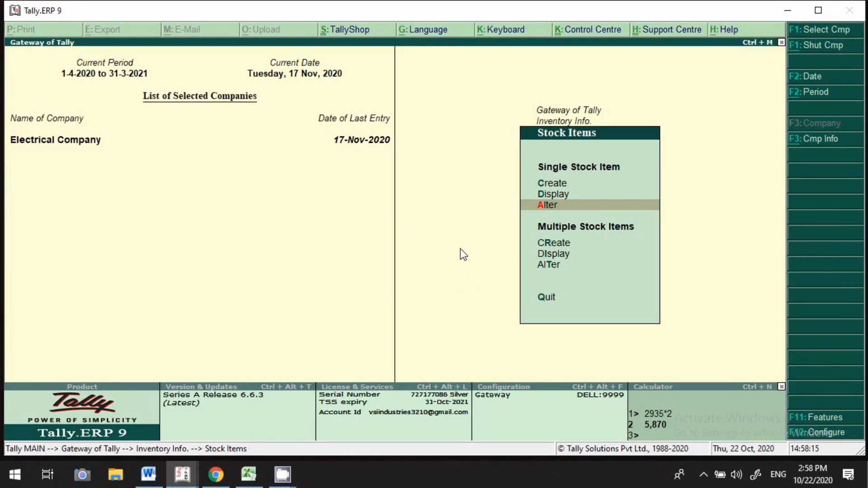
key("Escape")
key("Escape")
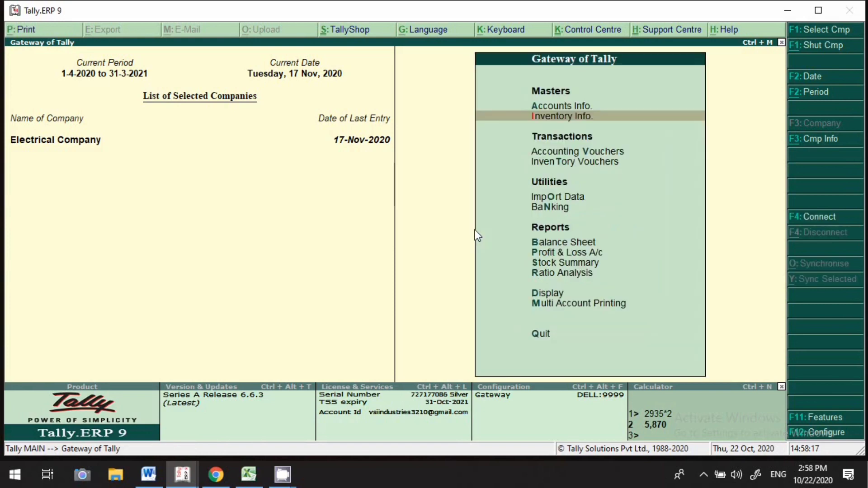
Start a new single ledger named Tcs on Sales under the Duties & Taxes group
key("Up")
key("Return")
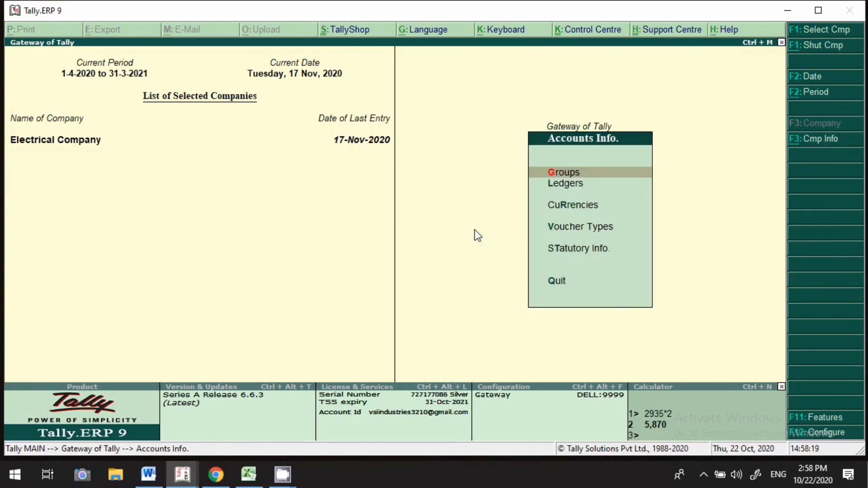
key("Down")
key("Return")
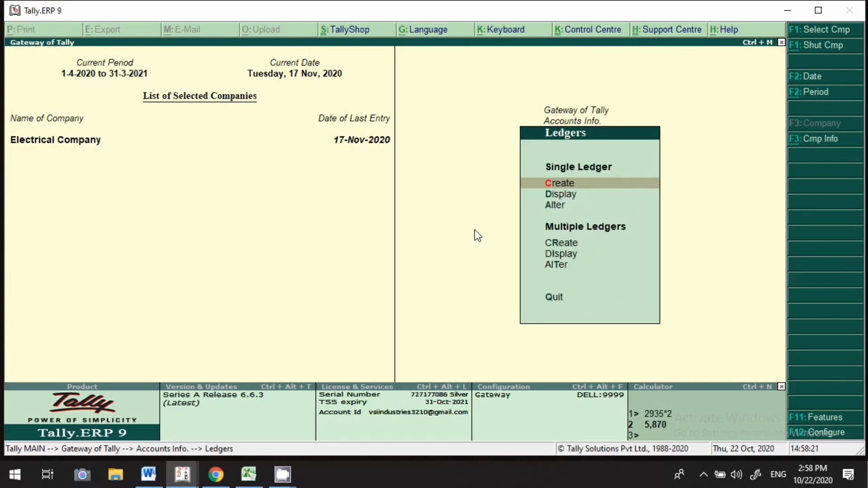
key("Return")
type("Tcs on Sales")
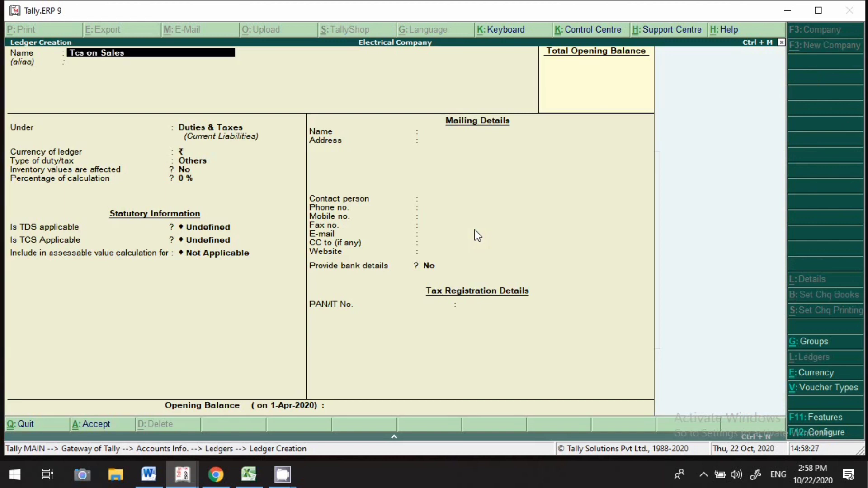
key("Return")
key("Return")
key("Return")
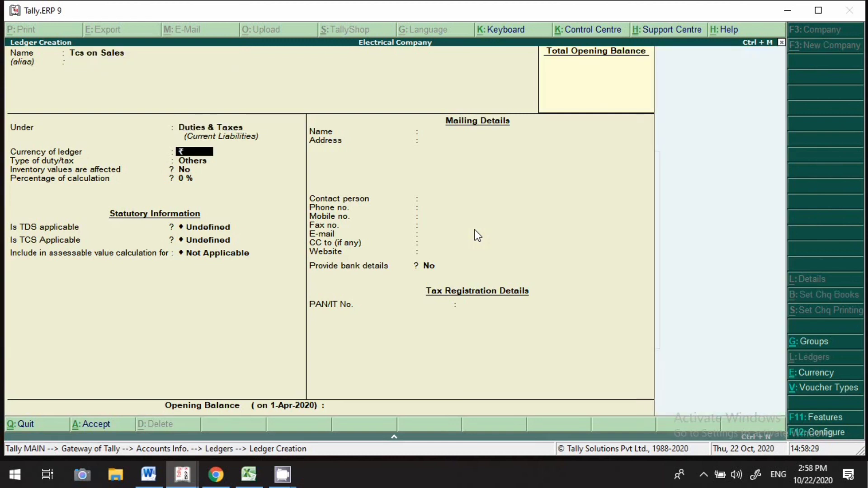
Set the new ledger's duty type to TCS with nature of goods Sales of Any Goods, accept it and quit ledger creation
key("Return")
key("Down")
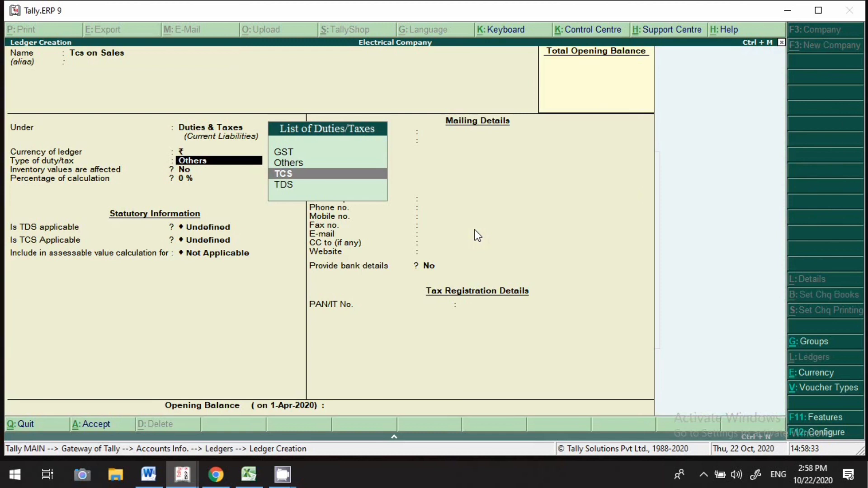
key("Return")
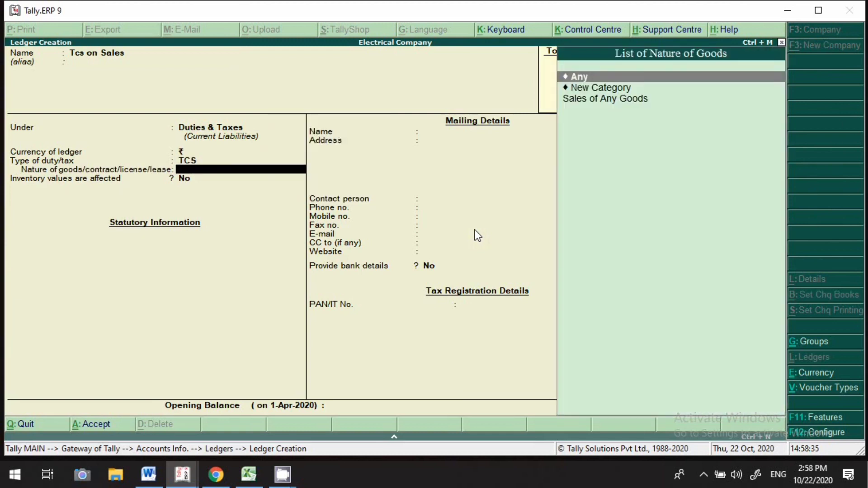
key("Down")
key("Down")
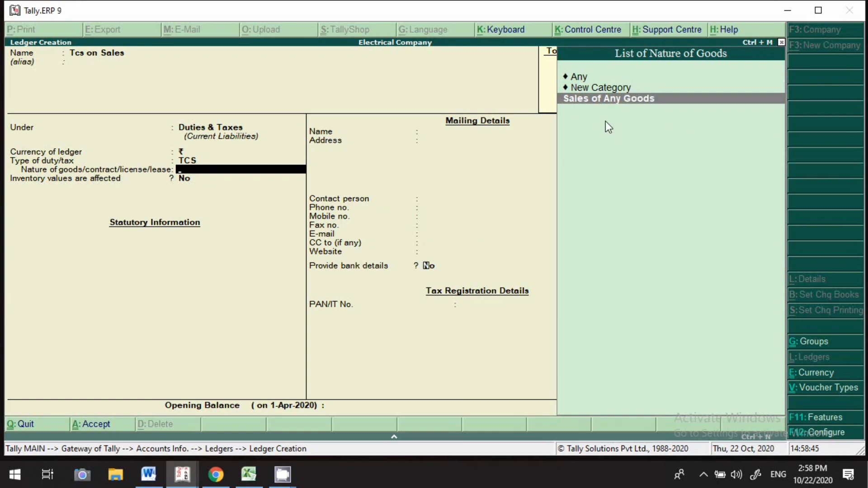
key("Return")
key("Return")
key("Return")
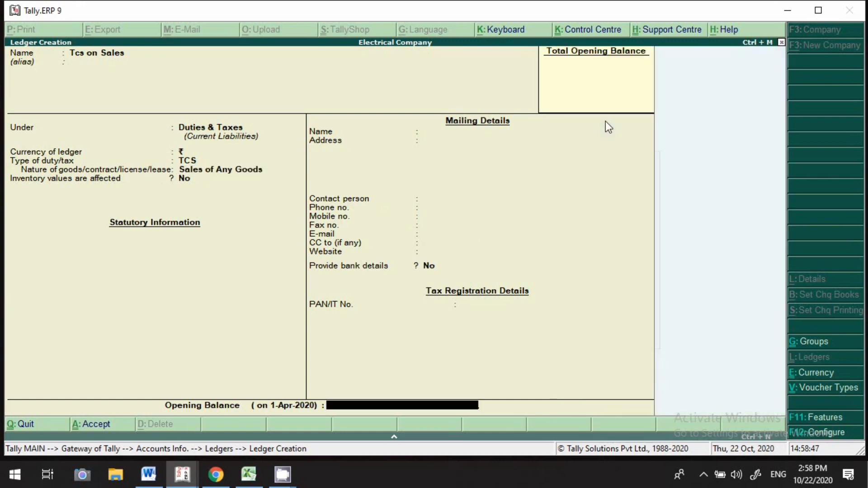
key("Return")
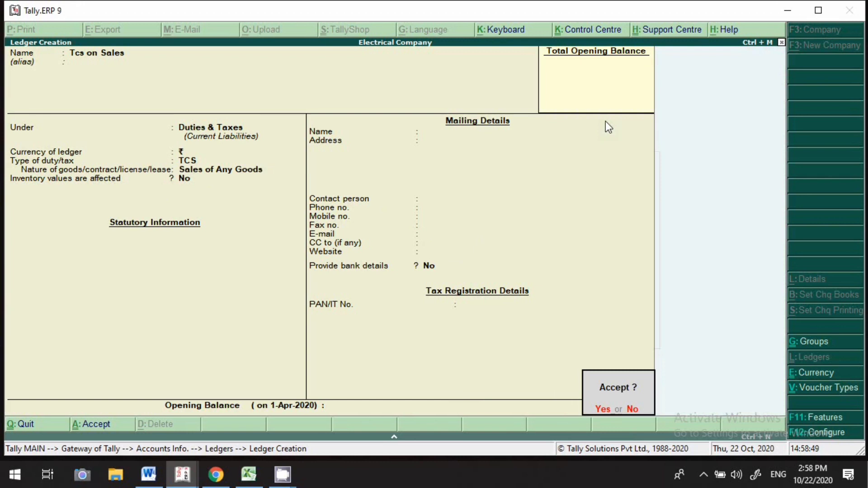
key("Return")
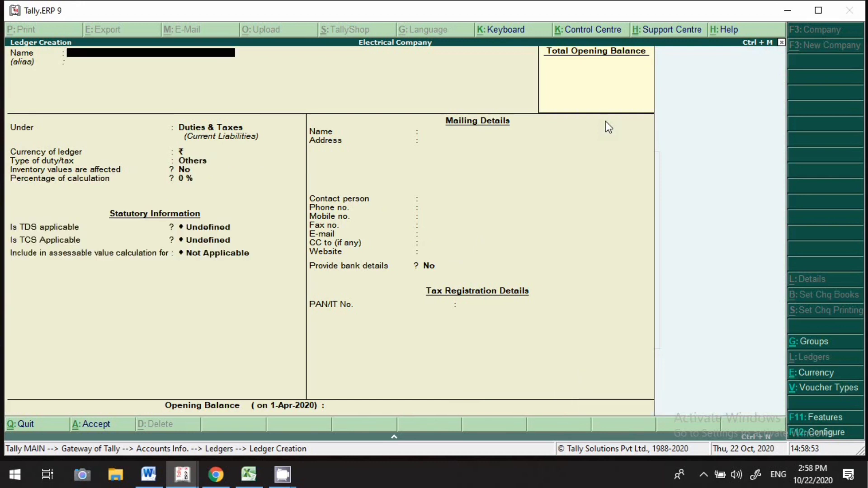
key("Escape")
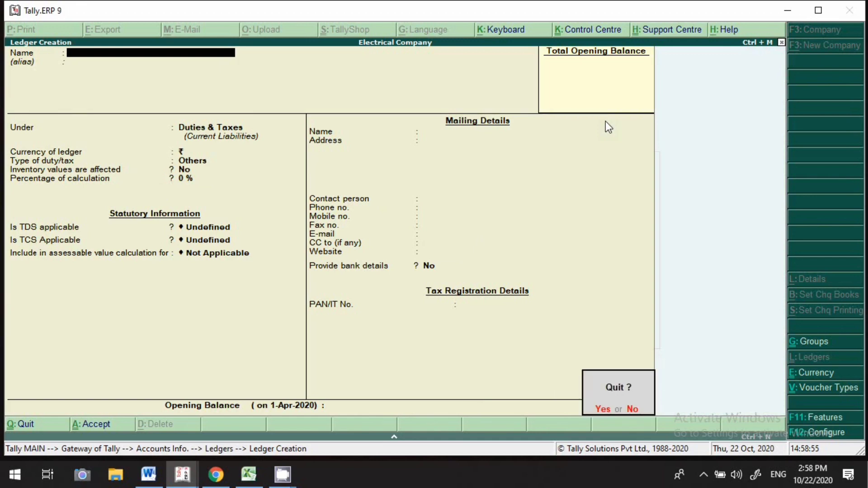
key("y")
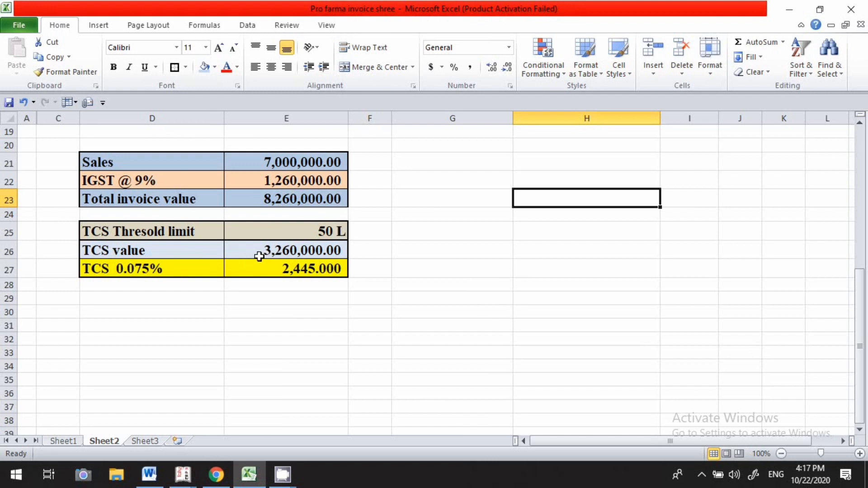
In the Excel invoice sheet, calculate the TCS value in E26 with the formula =E23-5000000
left_click(259, 256)
type("=")
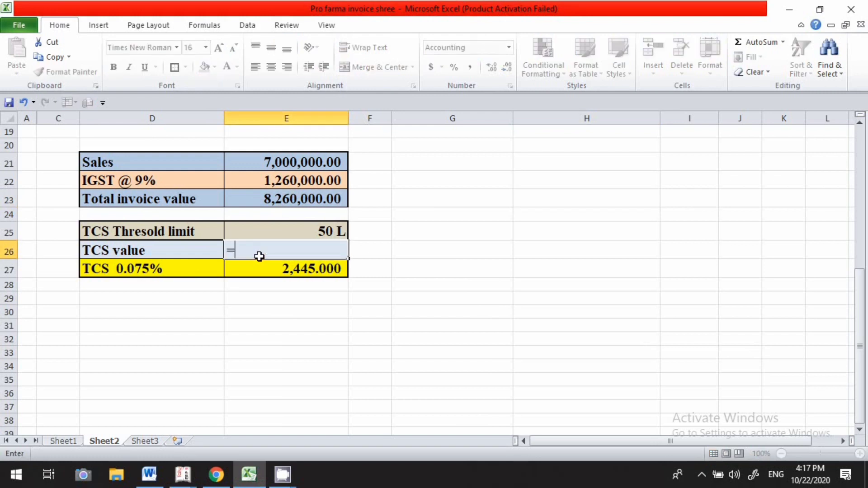
left_click(295, 201)
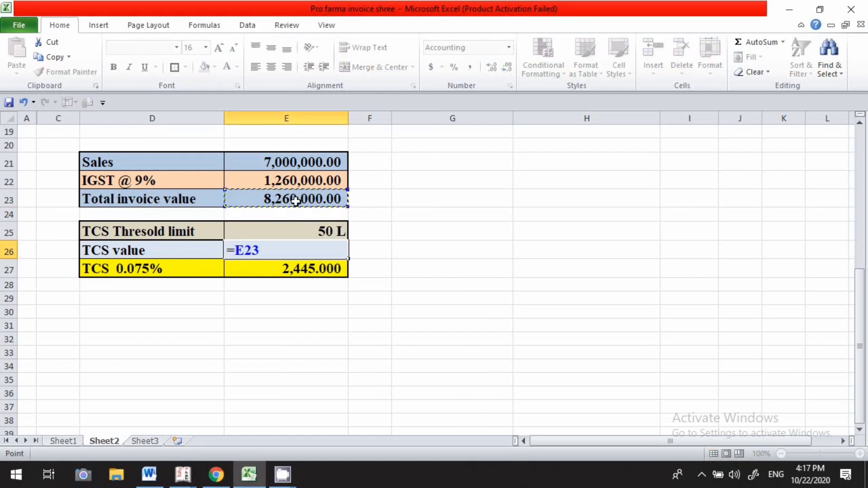
type("-5000000")
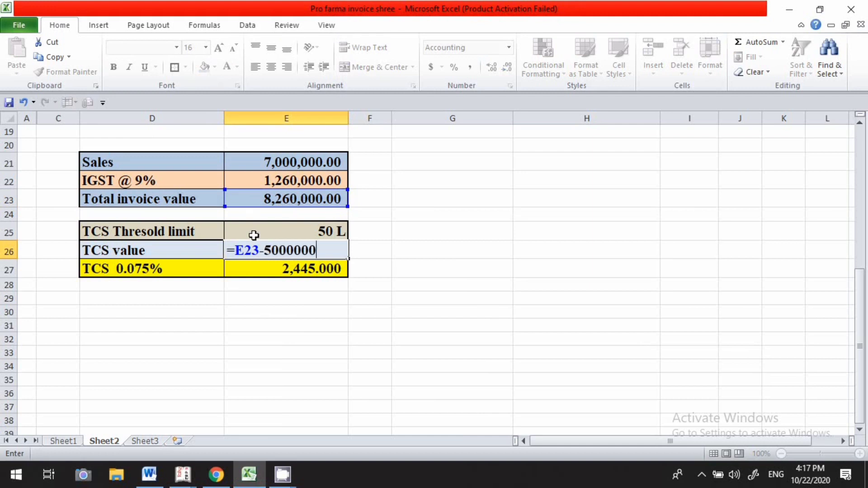
key("Return")
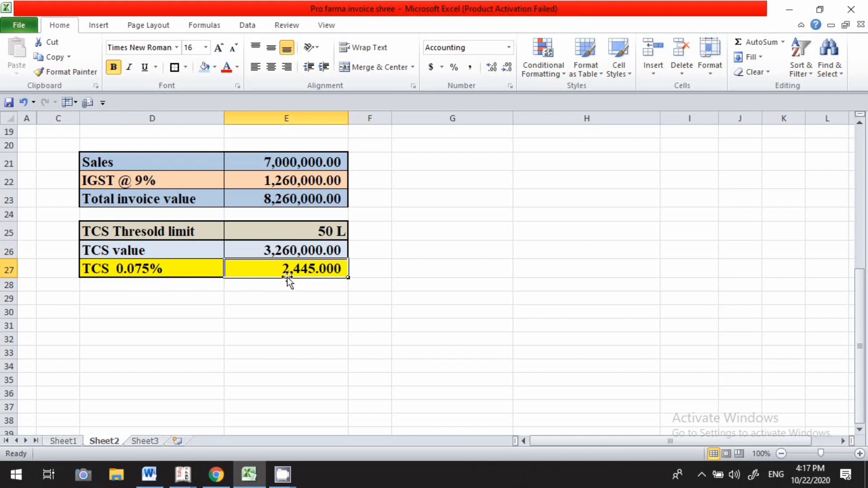
Calculate the TCS 0.075% amount in E27 with the formula =E26*0.075/100
mouse_move(267, 267)
left_mouse_down()
mouse_move(229, 286)
mouse_move(253, 267)
left_mouse_up()
type("=")
left_click(319, 249)
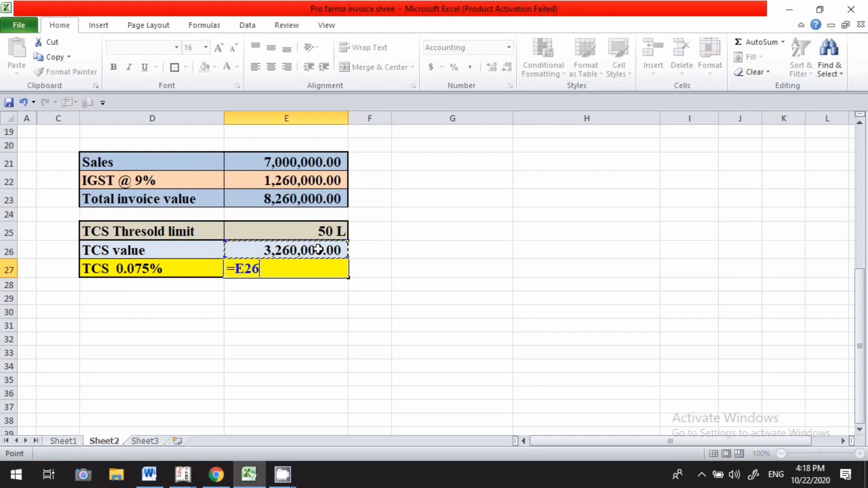
type("*")
type("0.075/100")
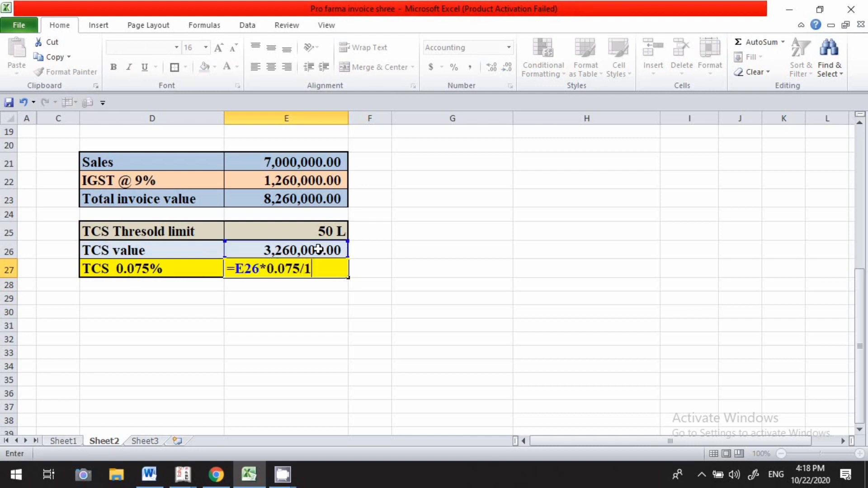
key("Return")
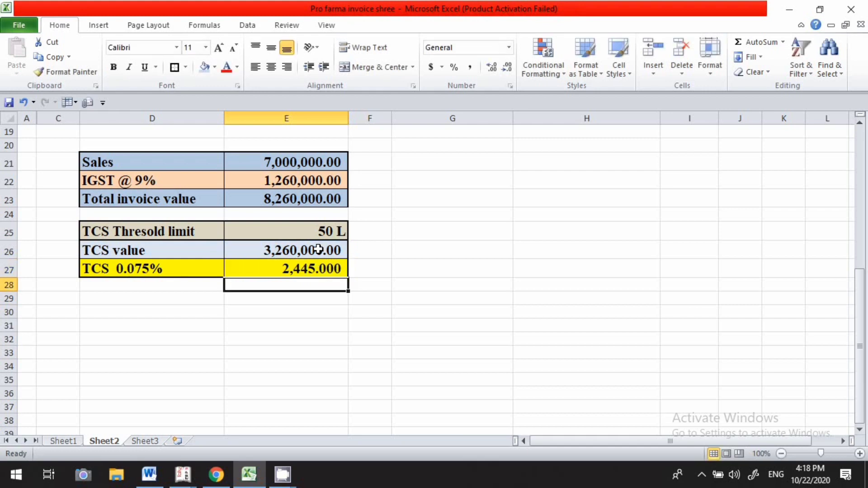
left_click(369, 352)
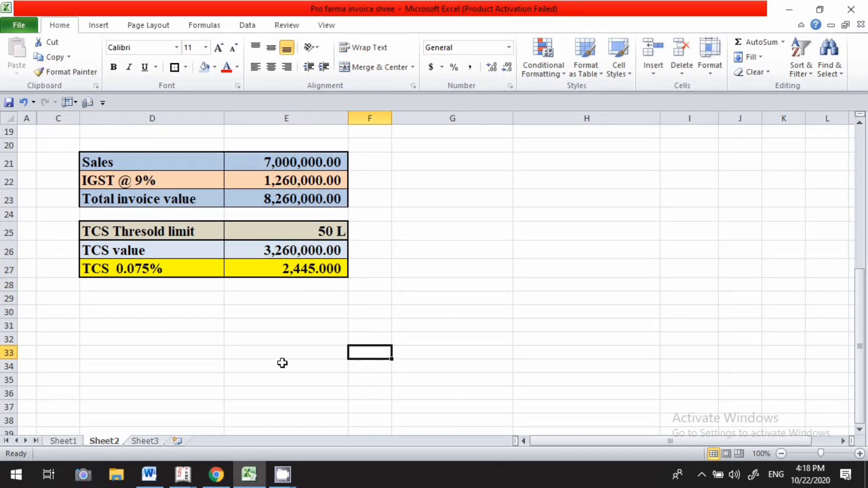
Switch to Tally.ERP 9, start a sales voucher and open its invoice configuration
mouse_move(183, 474)
left_click(218, 437)
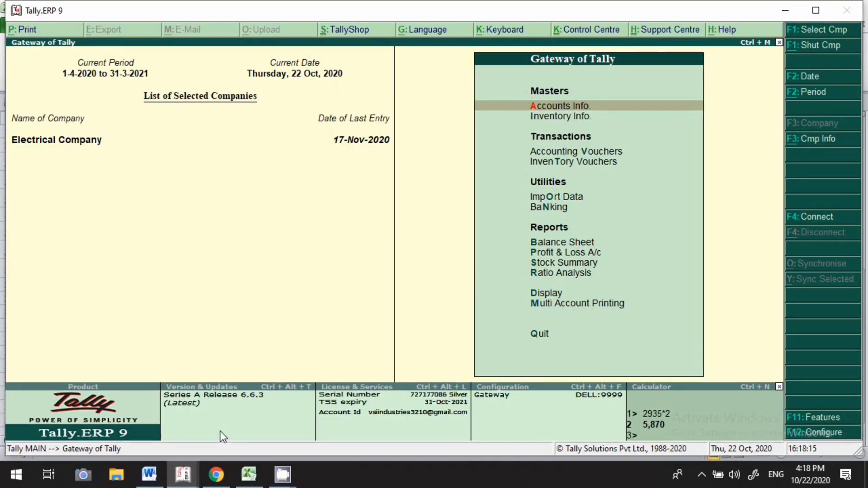
left_click(526, 168)
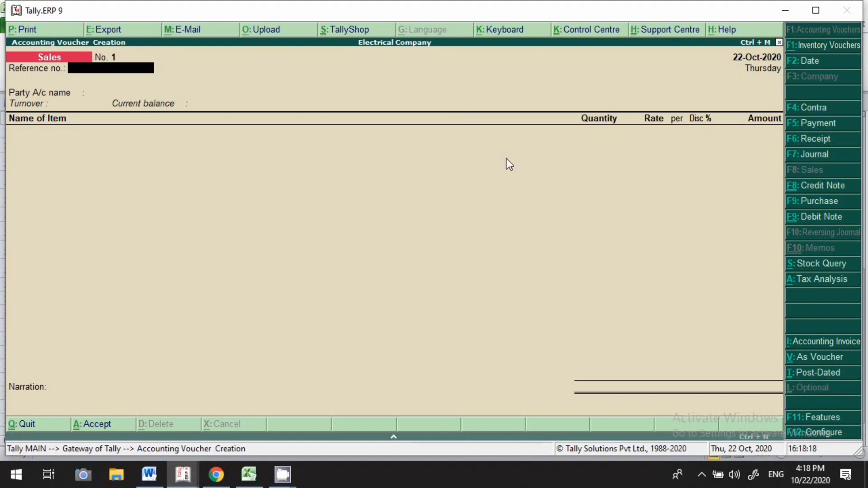
left_click(804, 433)
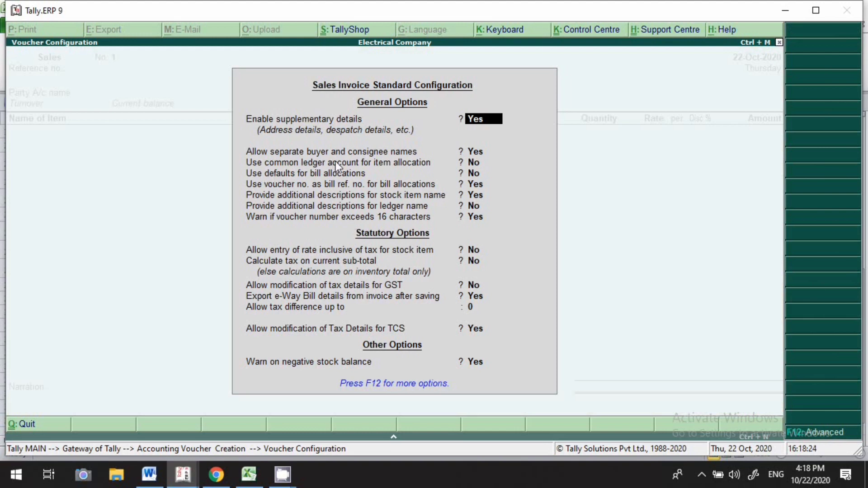
Go through the standard sales invoice options, accepting them up to Yes for modification of tax details for TCS
left_click(416, 161)
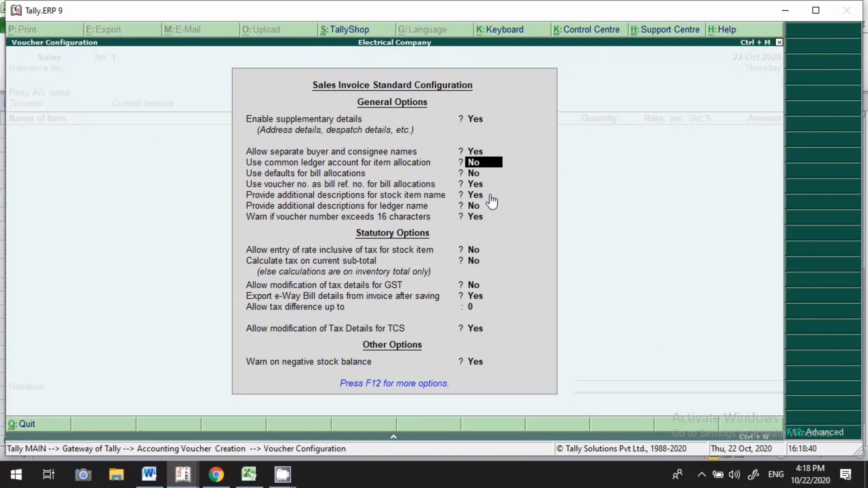
key("Return")
key("Return")
key("Return")
key("Return")
key("Return")
key("Return")
key("Return")
key("Return")
key("Return")
key("Return")
key("Return")
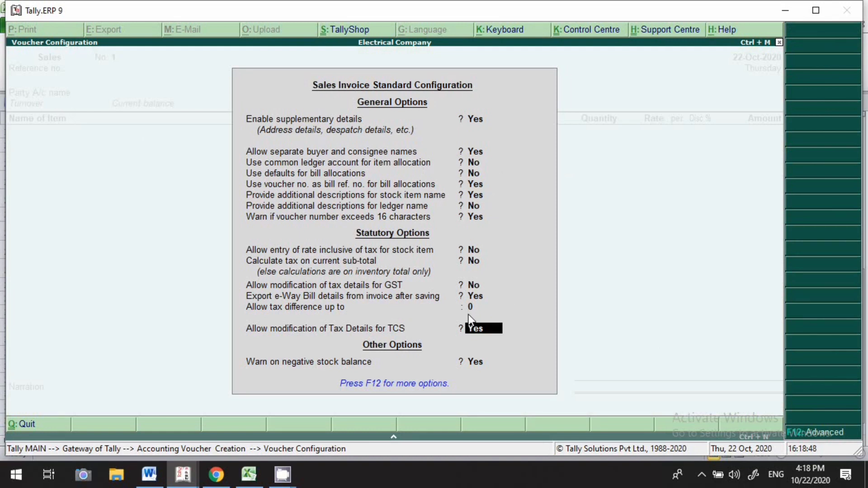
In the advanced sales invoice configuration, accept Yes for showing turnover achieved with customer, and accept both configuration screens
key("F12")
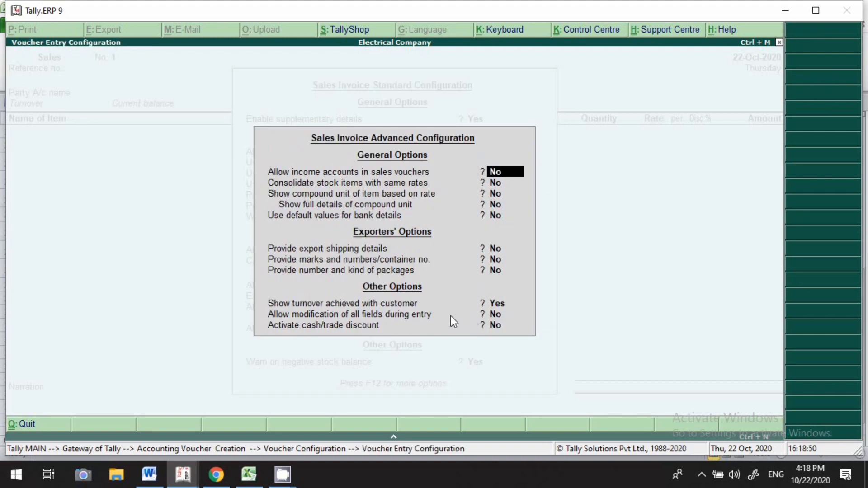
left_click(280, 304)
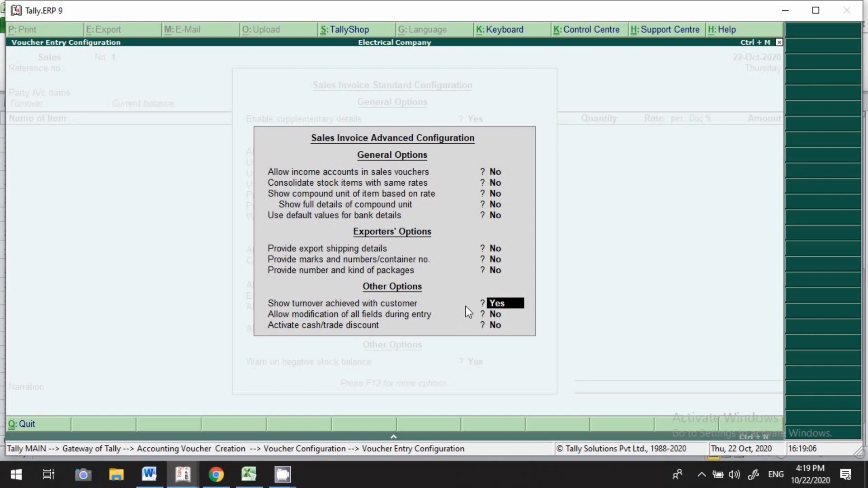
key("Return")
key("Return")
key("Return")
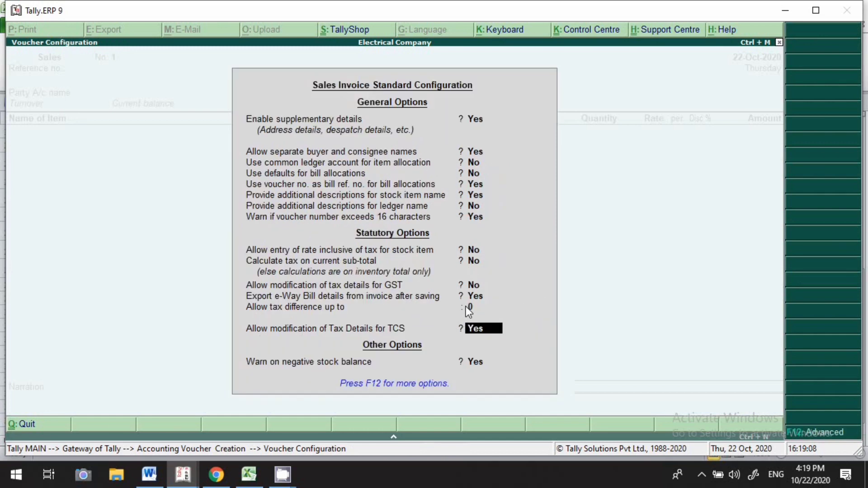
key("Return")
key("Return")
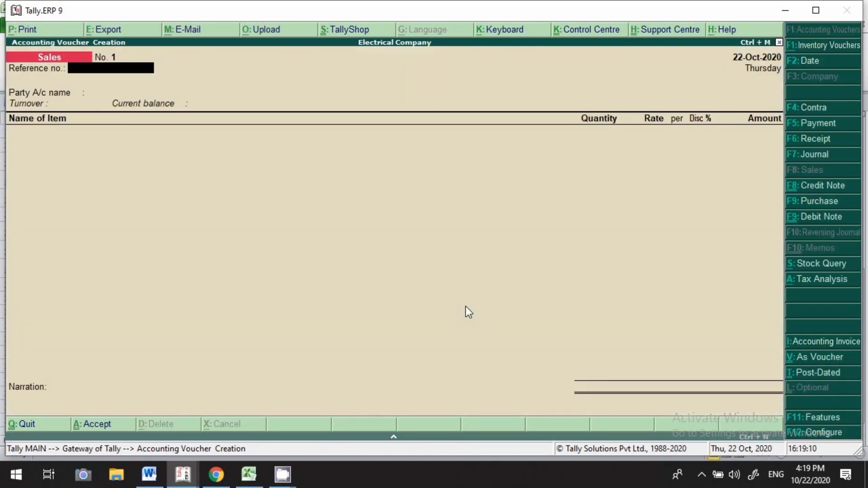
Choose Kumar Machine as the voucher's party account and accept its default despatch, order and buyer's details
key("Return")
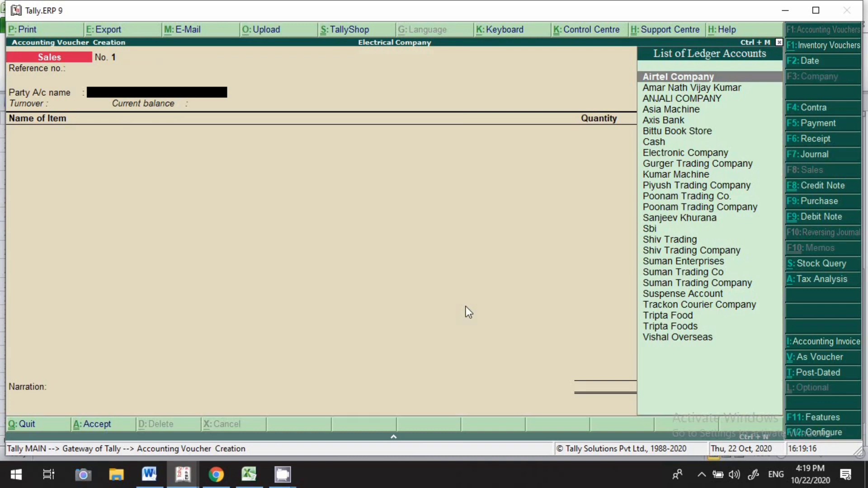
type("Ku")
key("Return")
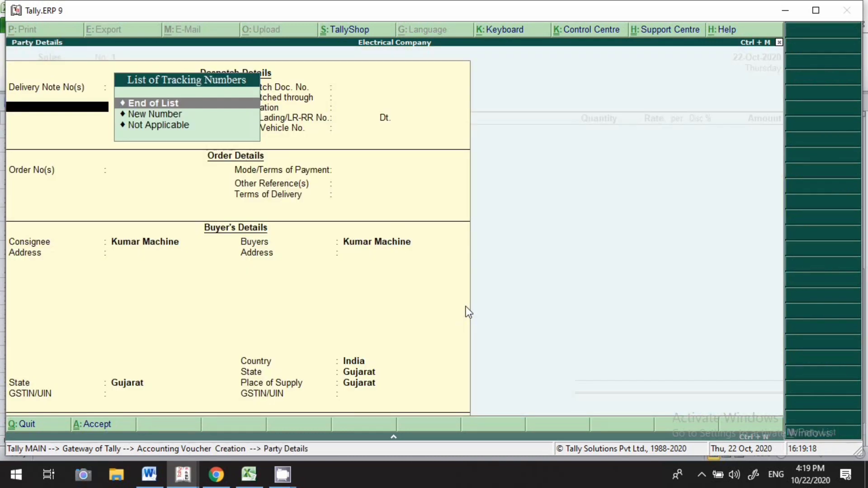
key("Return")
key("Return")
key("Return")
key("Return")
key("Return")
key("Return")
key("Return")
key("Return")
key("Return")
key("Return")
key("Return")
key("Return")
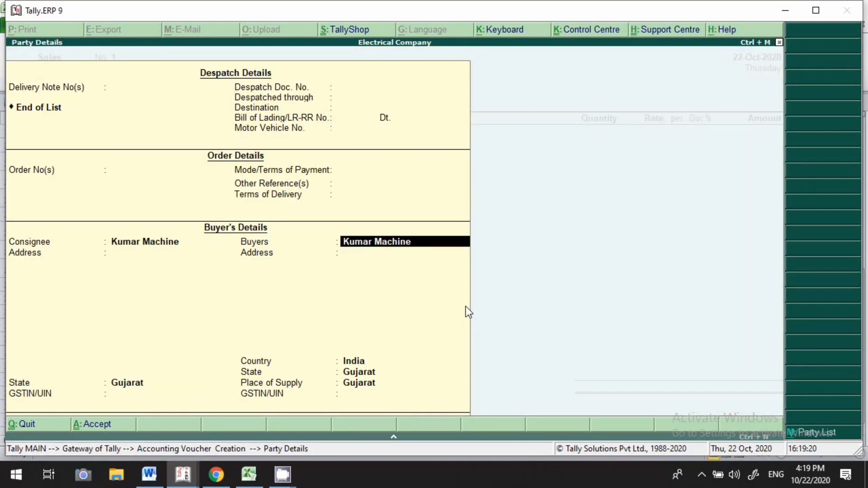
key("Return")
key("Return")
key("Return")
key("Return")
key("Return")
key("Return")
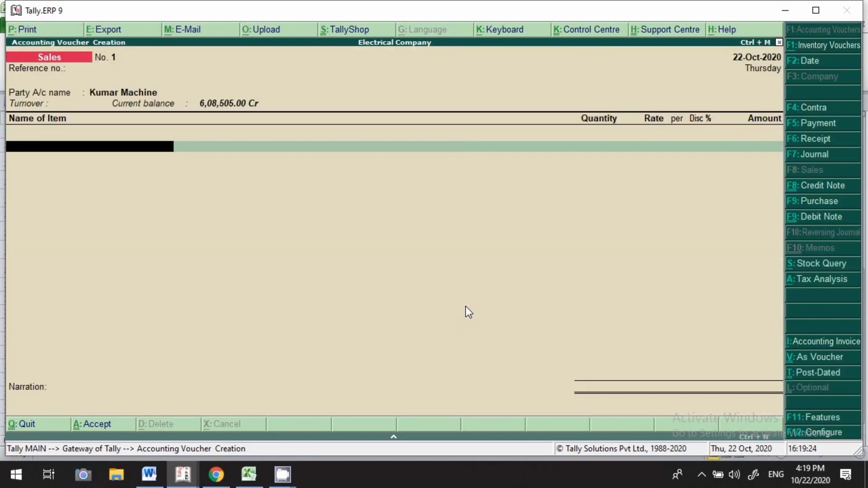
Add the stock item Electric Item 18% without a description, with tracking number Not Applicable
type("Ele")
key("Down")
key("Return")
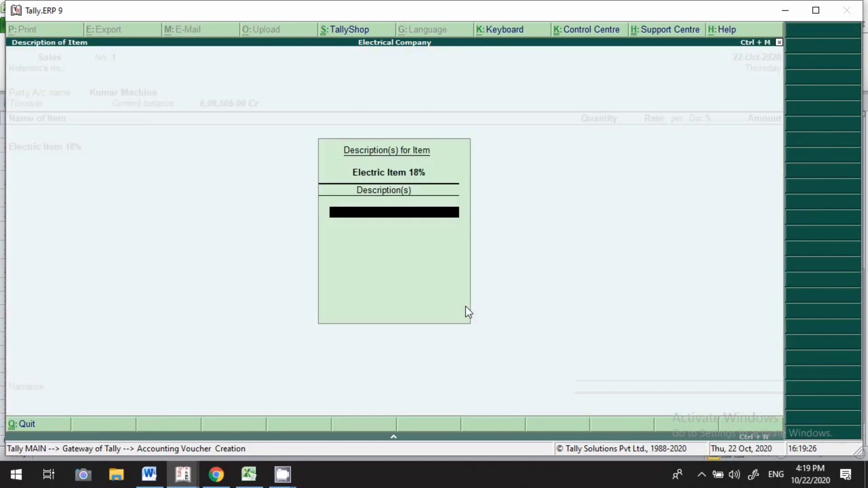
key("Return")
key("Return")
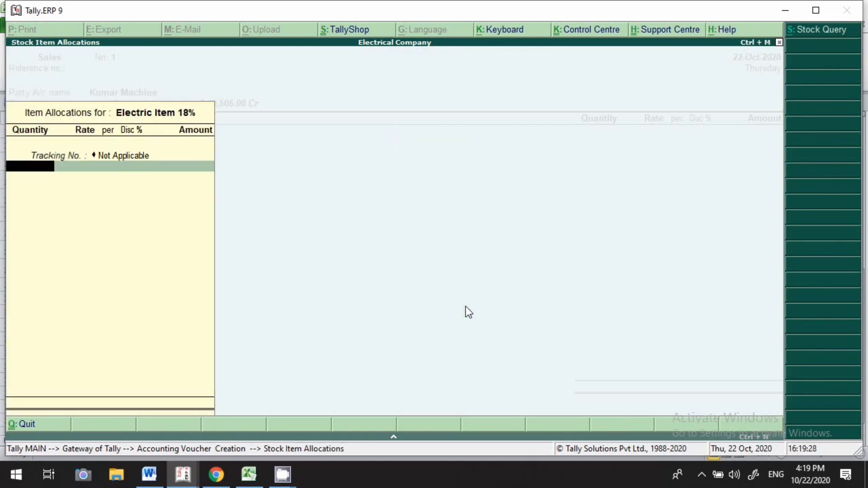
Enter 50 pcs for an amount of 70,00,000 for the item and allocate it to the SALE IGST ledger
type("50")
key("Return")
key("Return")
key("Return")
type("70")
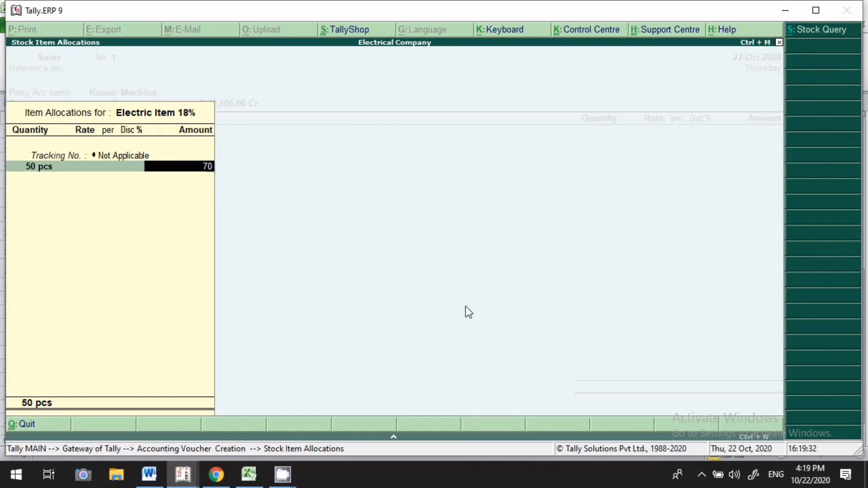
type(",00,000")
key("Return")
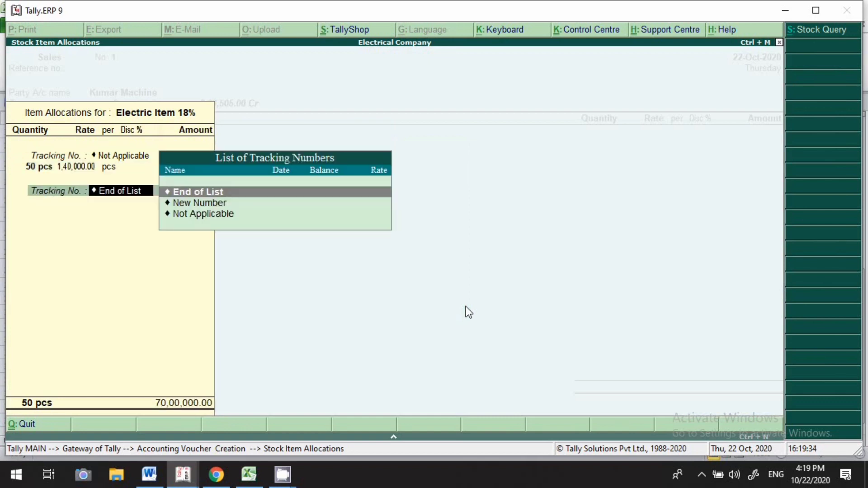
key("Return")
key("Return")
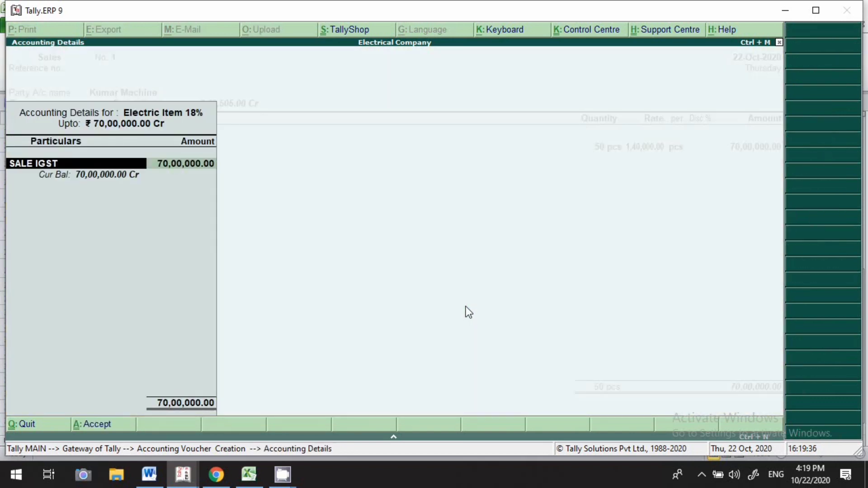
key("Return")
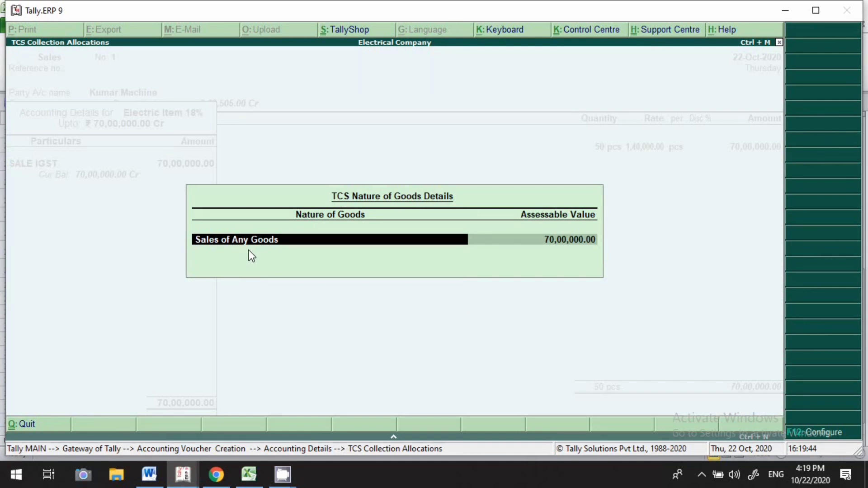
Go through the assessable amount modification option and set the item's TCS assessable value for Sales of Any Goods to 2000000
key("Return")
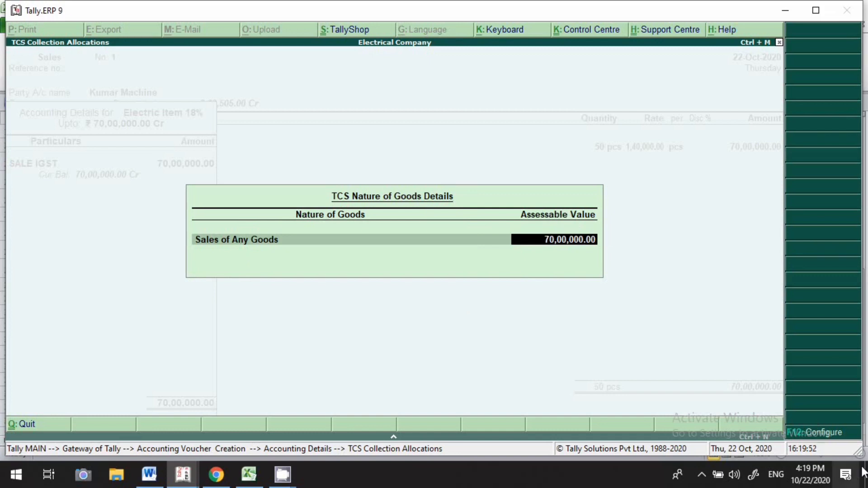
left_click(818, 438)
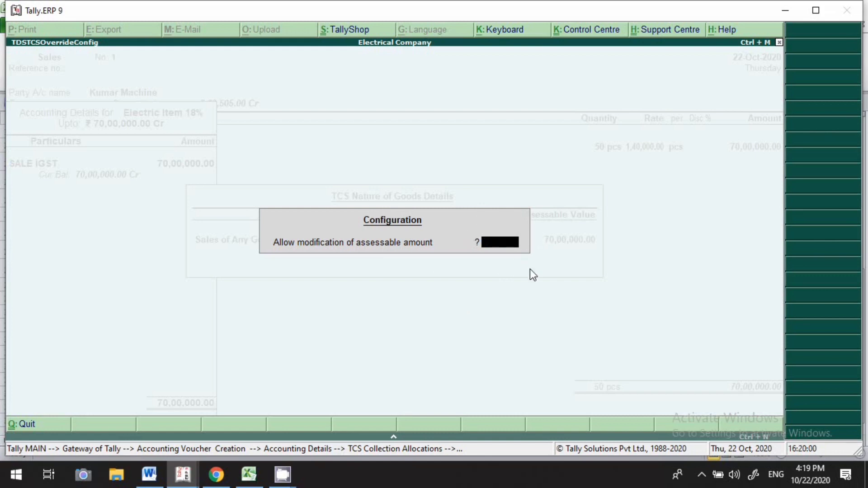
key("Return")
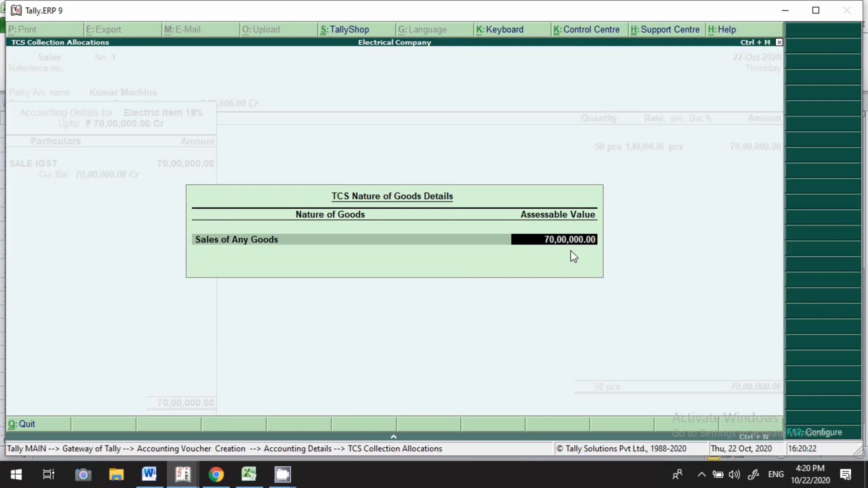
type("2000000")
key("Return")
key("Return")
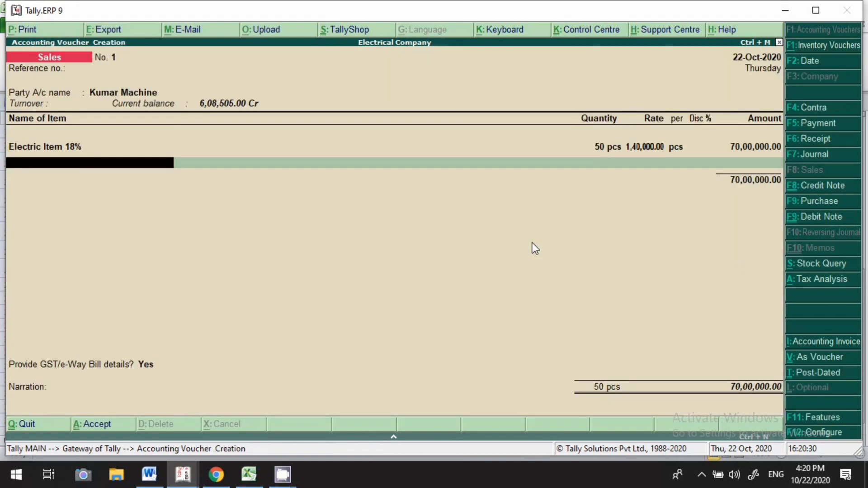
Add the Igst ledger with TCS nature of goods Sales of Any Goods, and add the Tcs on Sales ledger
key("Return")
type("igst")
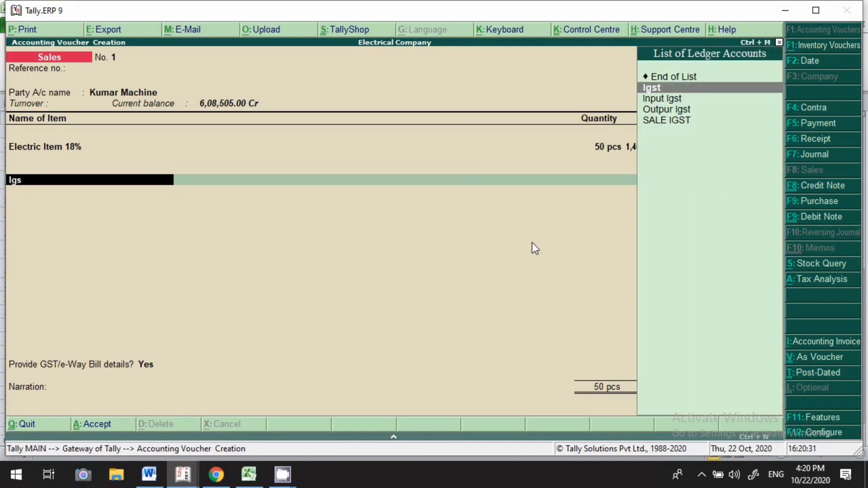
key("Return")
key("Return")
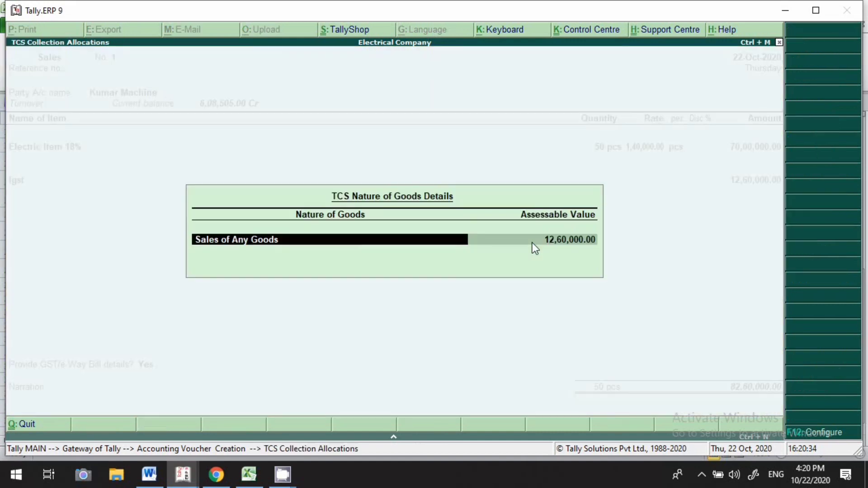
key("Return")
key("Return")
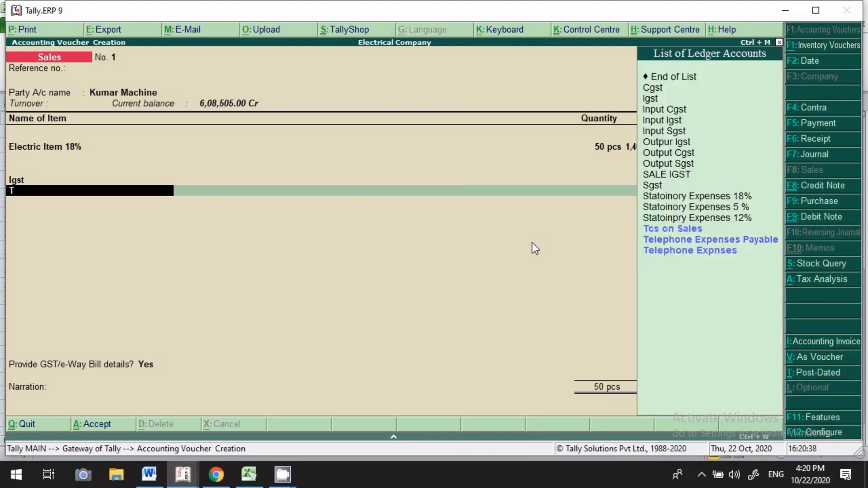
type("tcs")
key("Return")
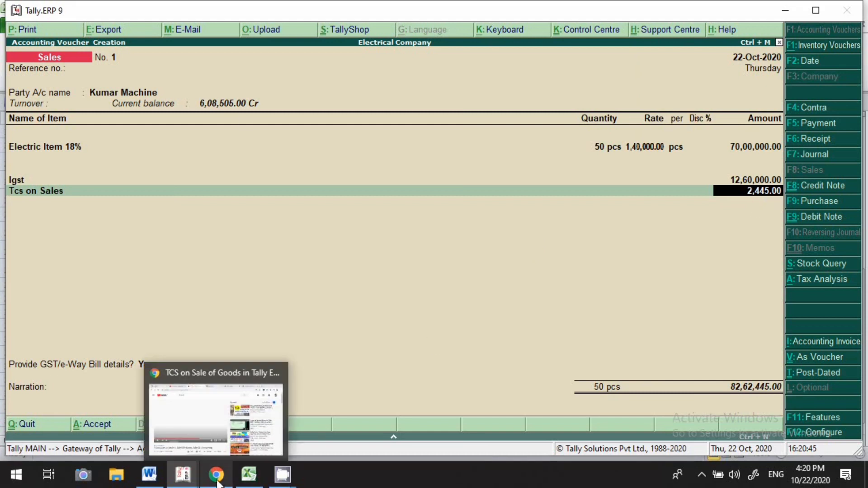
Compare the voucher's TCS amount and invoice total in Tally.ERP 9 with the IGST sale calculation in Excel
left_click(248, 475)
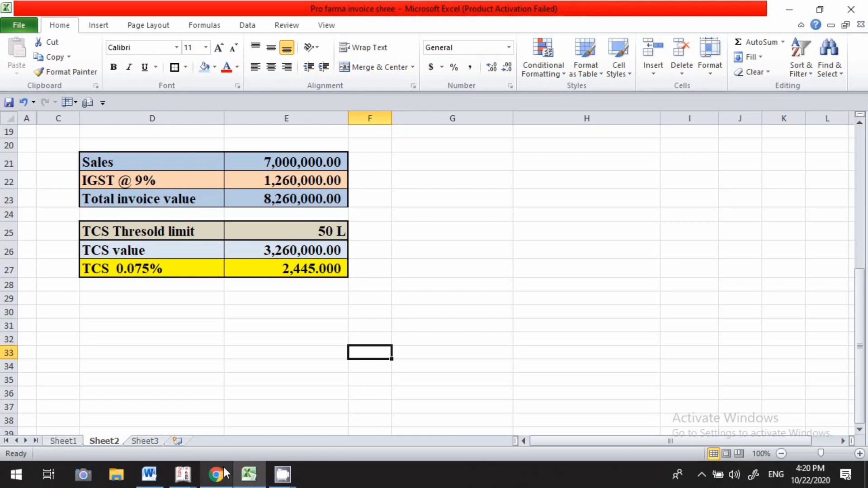
left_click(183, 474)
left_click(224, 441)
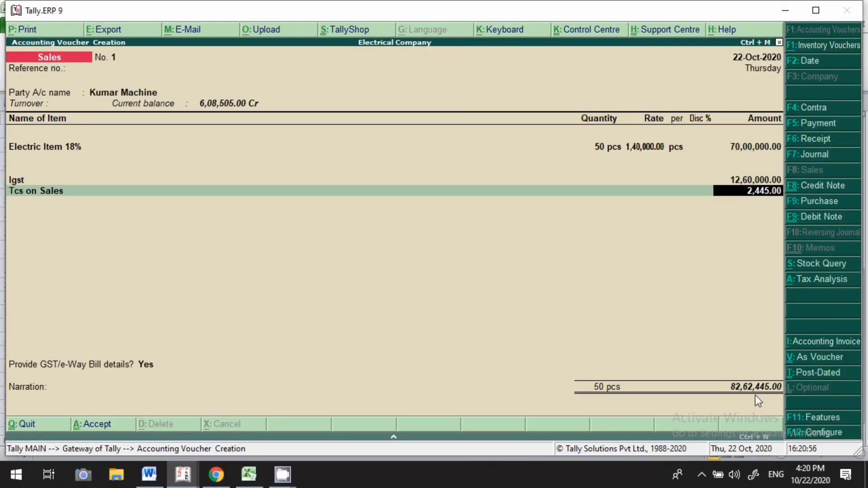
left_click(250, 475)
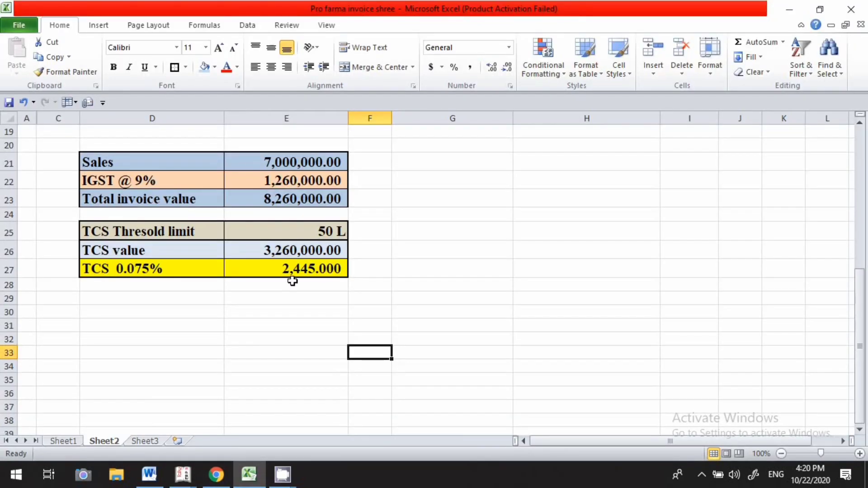
left_click(182, 474)
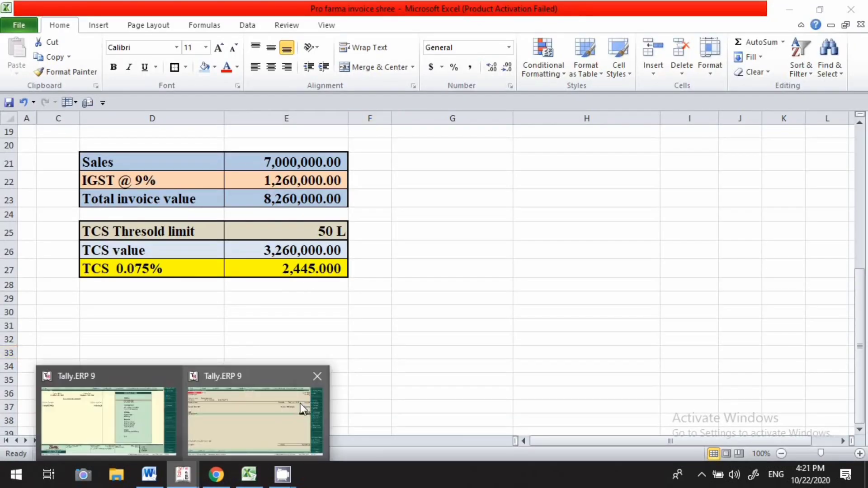
left_click(302, 408)
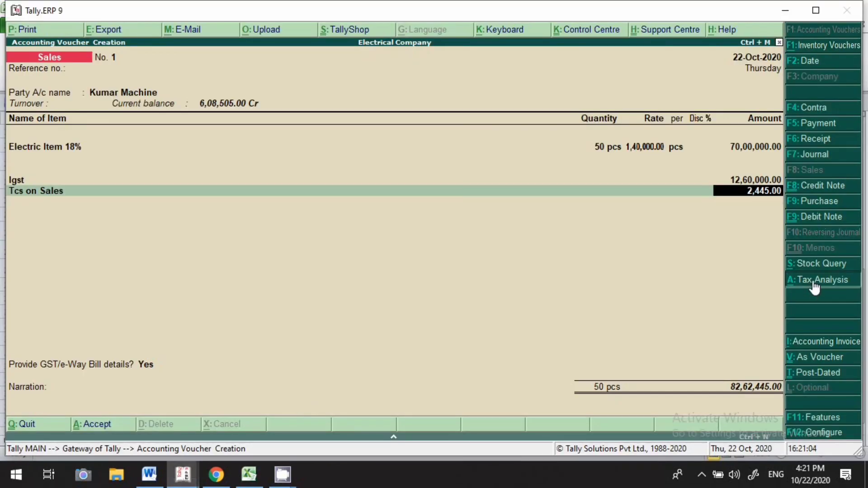
Review the voucher's tax analysis in detailed form, checking the GST item lines and the TCS on Sales of Any Goods
left_click(814, 283)
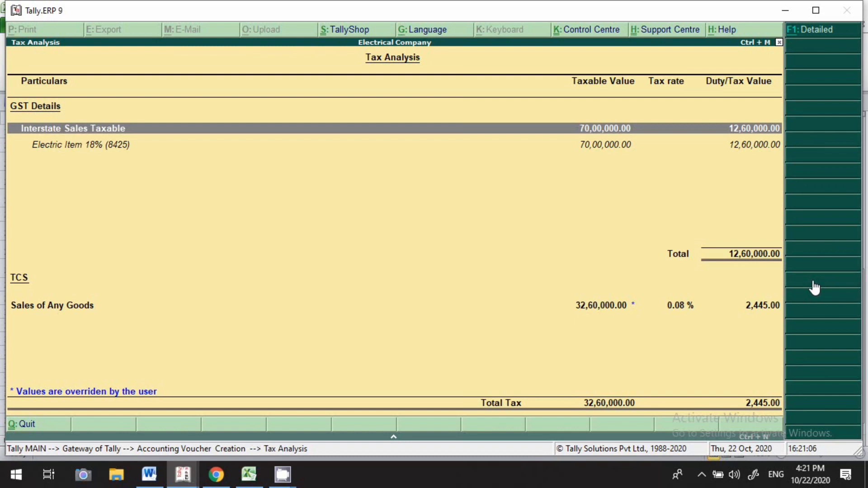
left_click(833, 32)
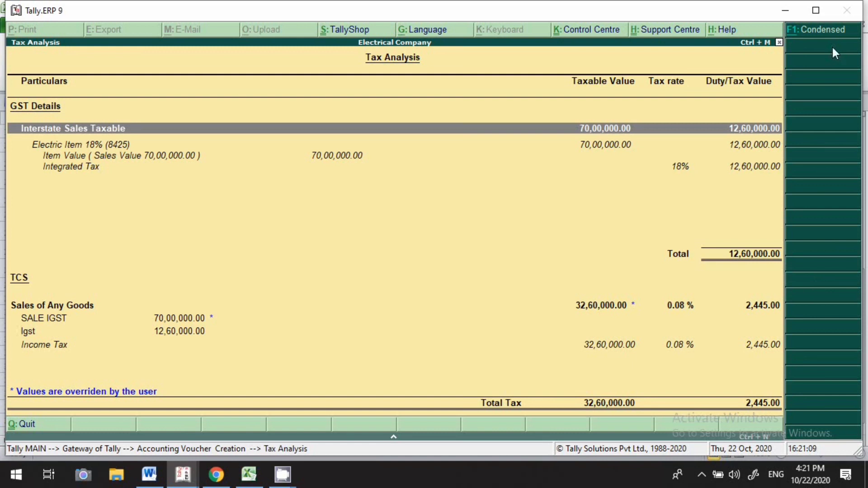
left_click(88, 146)
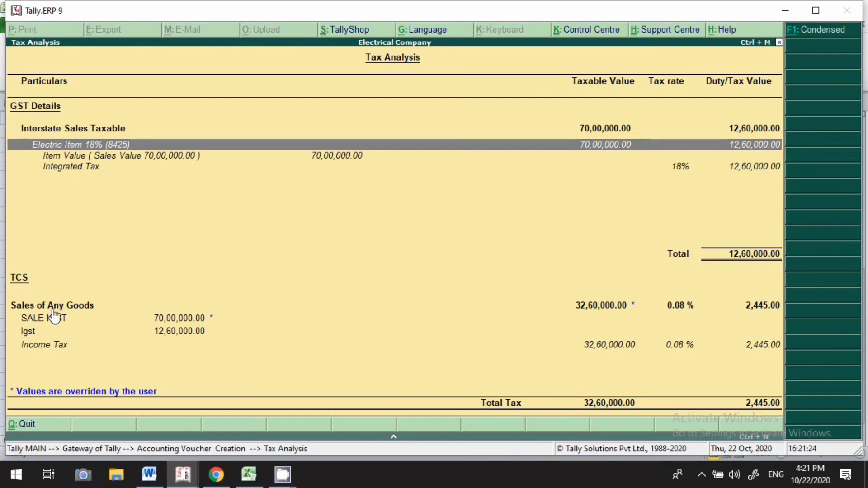
left_click(758, 310)
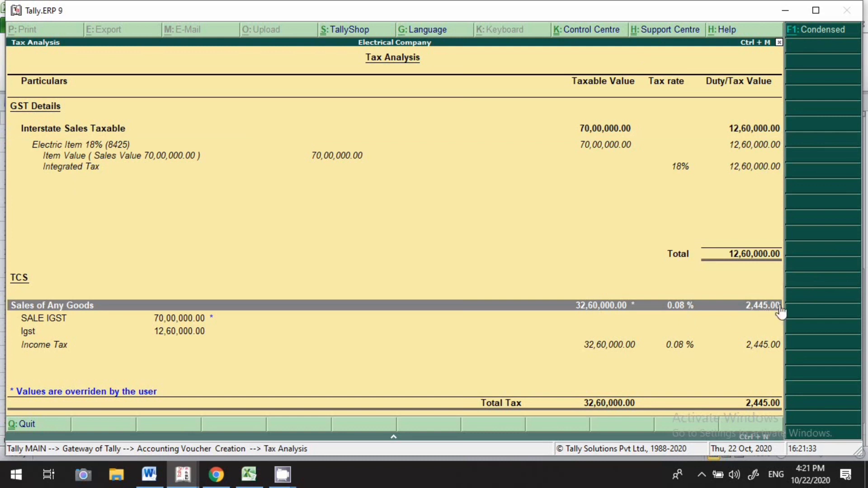
key("Escape")
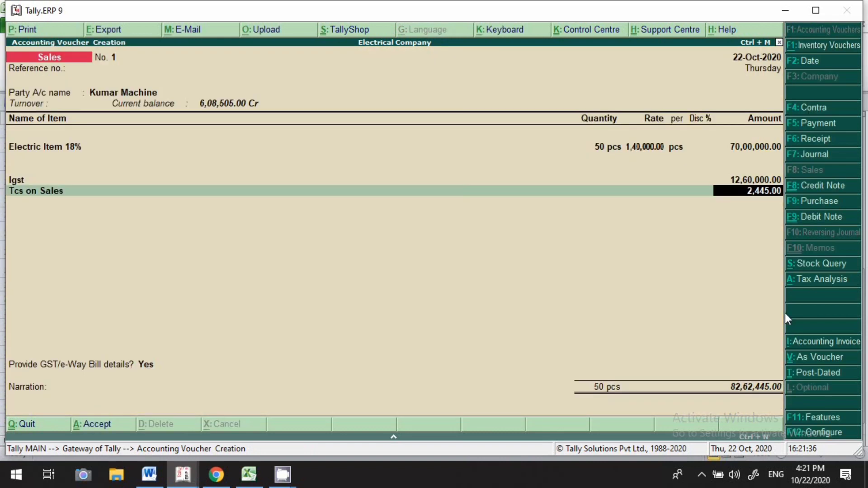
Save the Kumar Machine sales voucher, accepting the modified tax details with conflicts
left_click(103, 426)
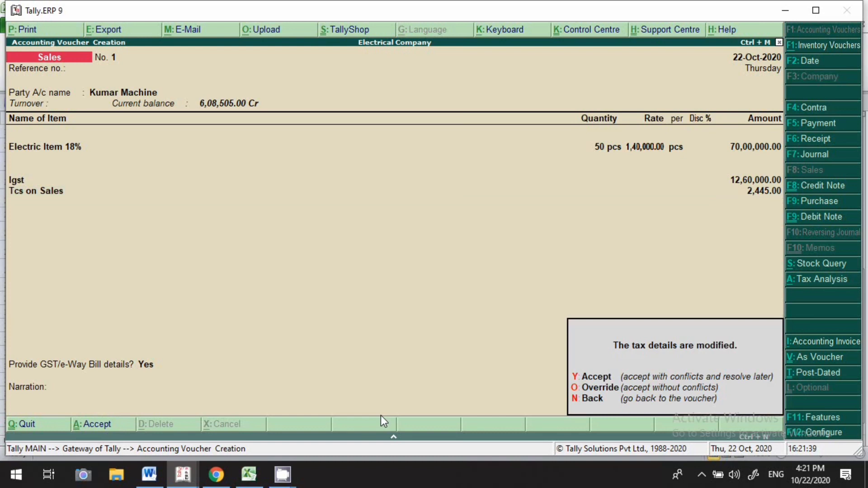
key("y")
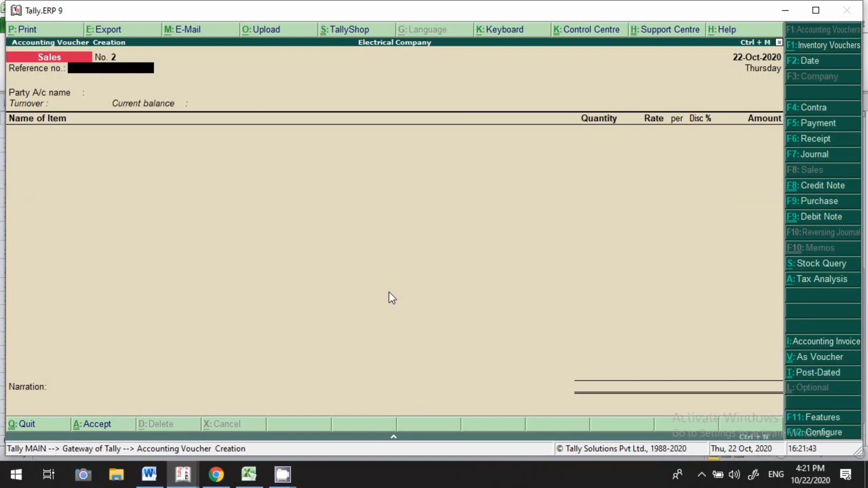
Switch to Excel and calculate the two-invoice TCS value in H12 with the formula =I10-5000000
left_click(248, 475)
scroll(311, 283, "up", 6)
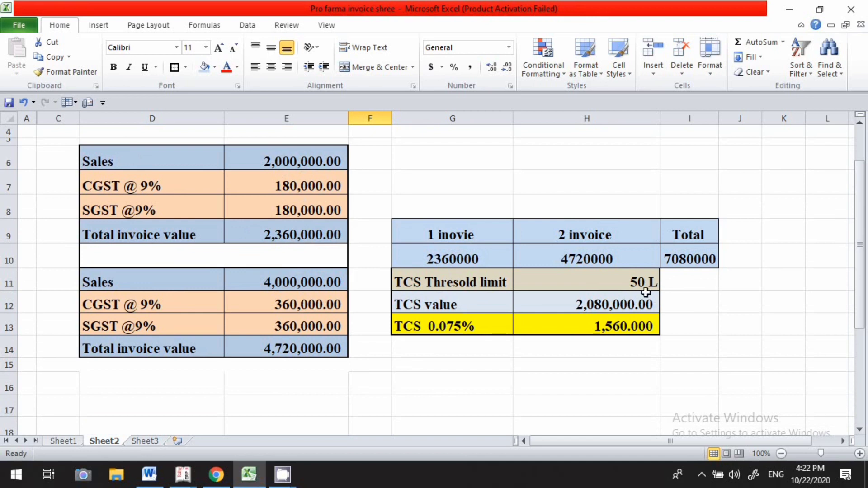
left_click(519, 304)
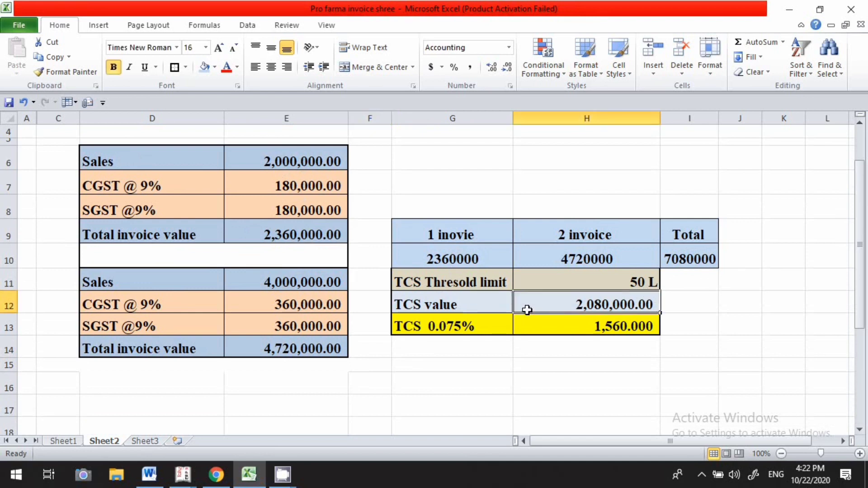
type("=")
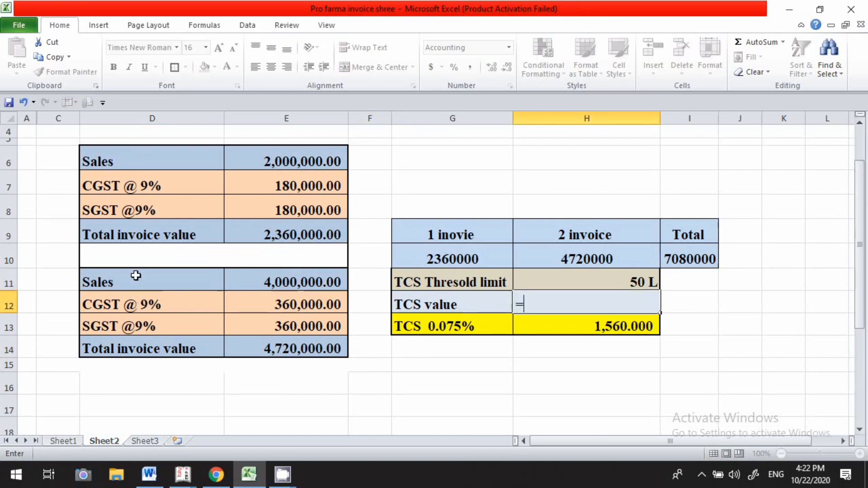
left_click(696, 259)
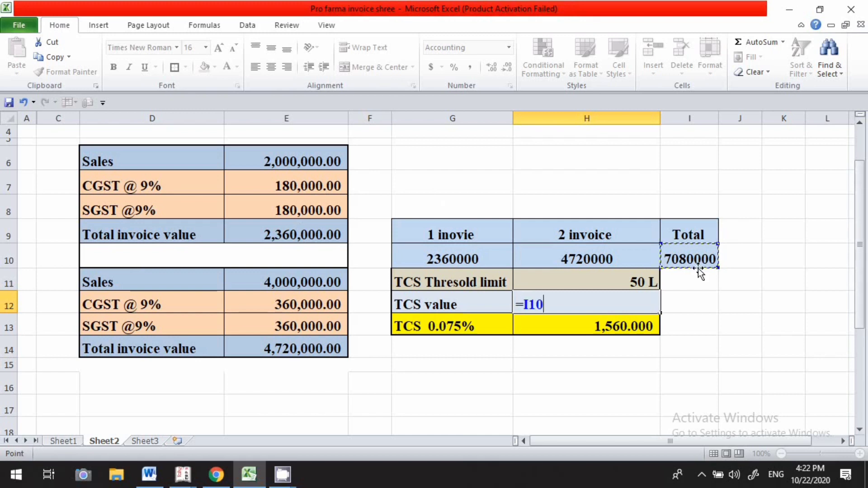
type("-500000")
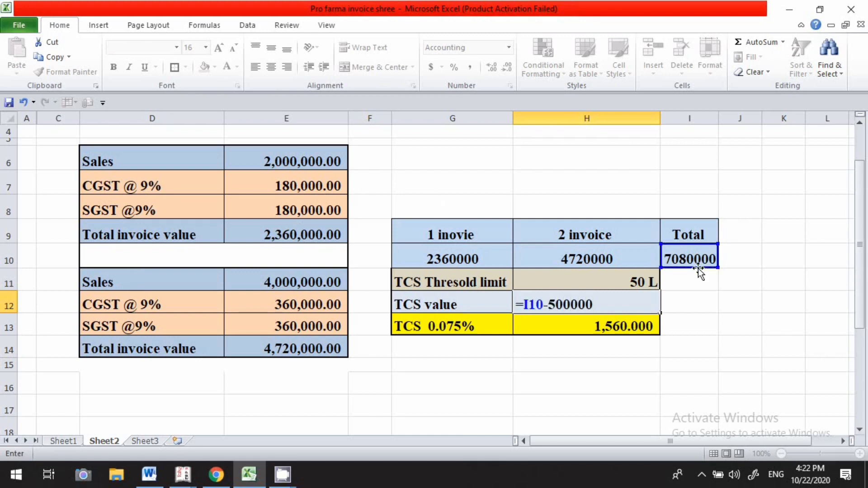
type("0")
key("Return")
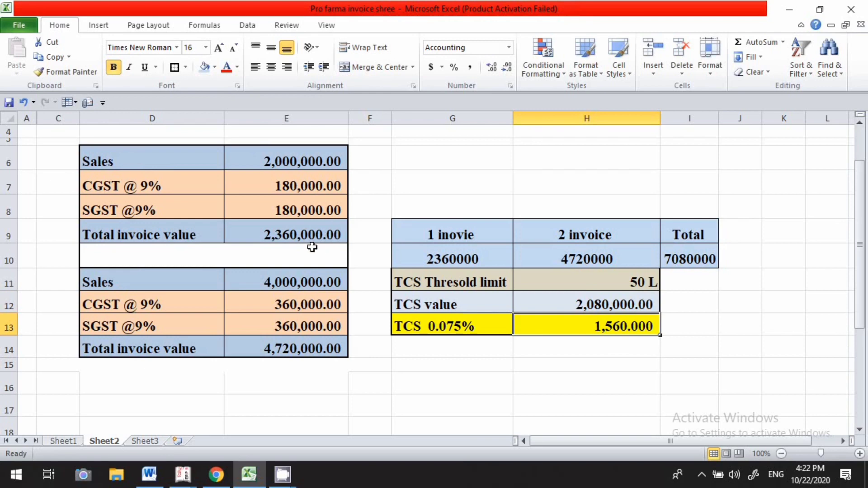
Switch to Tally.ERP 9 and set the new sales voucher's date to 23-10-2020
left_click(183, 475)
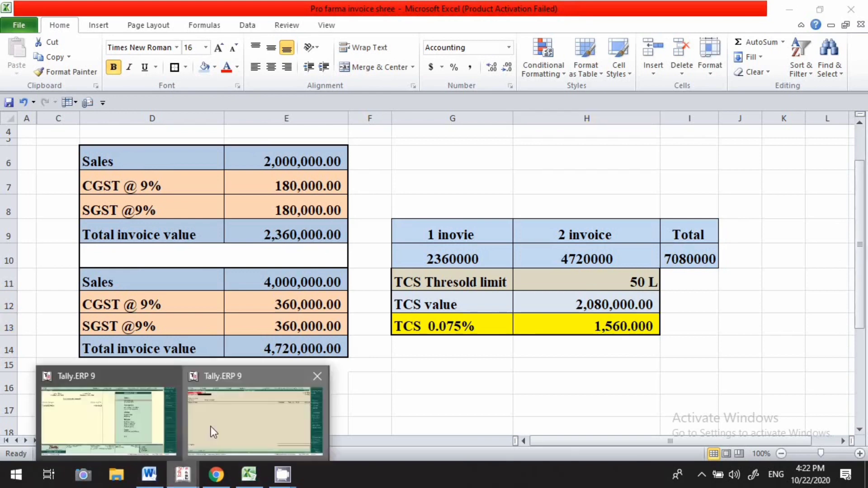
left_click(211, 426)
key("F2")
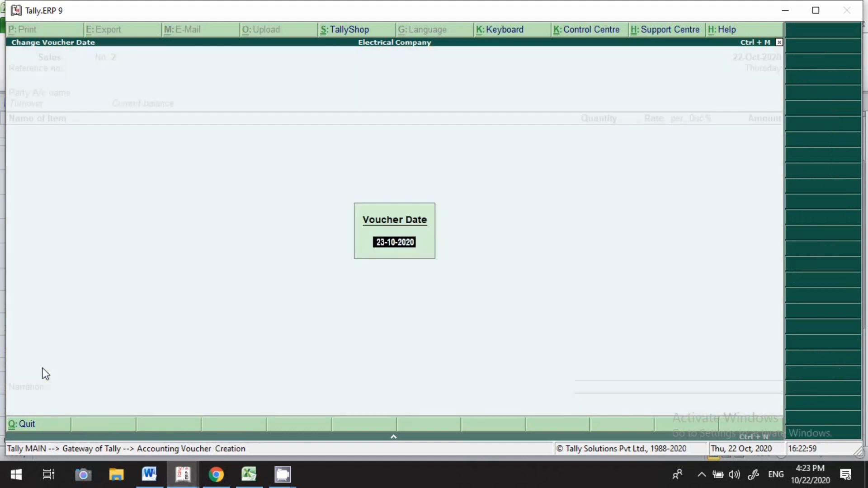
key("Return")
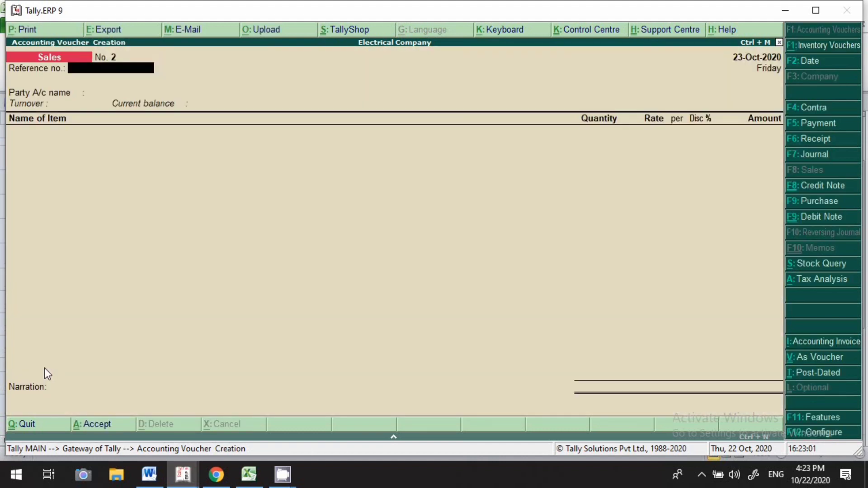
Choose Asia Machine as the party without a reference number and accept its despatch, order and buyer details unchanged
key("Return")
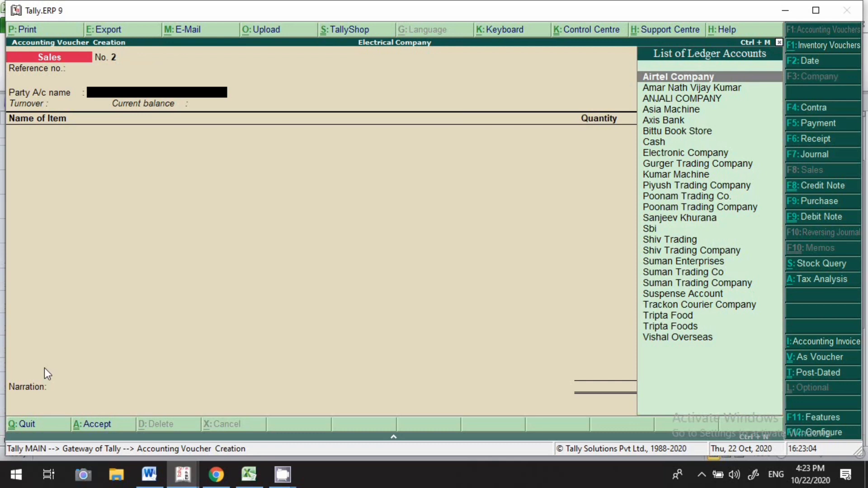
type("As")
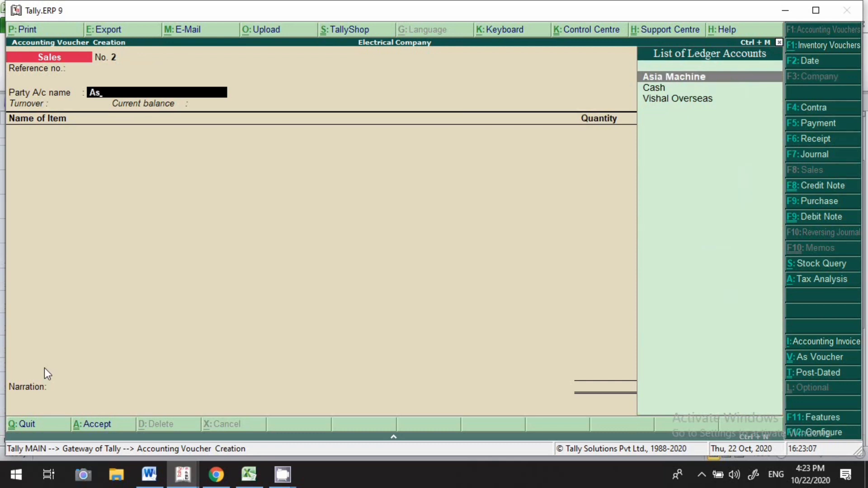
key("Return")
key("Return")
key("Return")
key("Return")
key("Return")
key("Return")
key("Return")
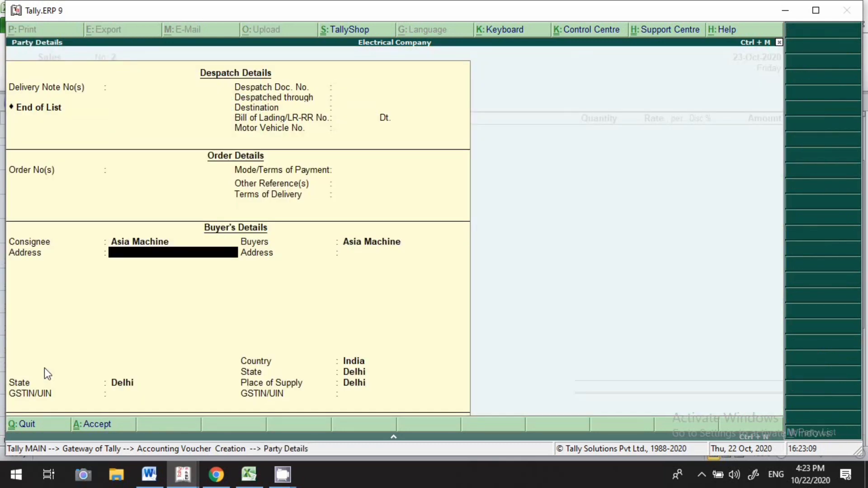
key("Return")
key("Return")
key("Return")
key("Return")
key("Return")
key("Return")
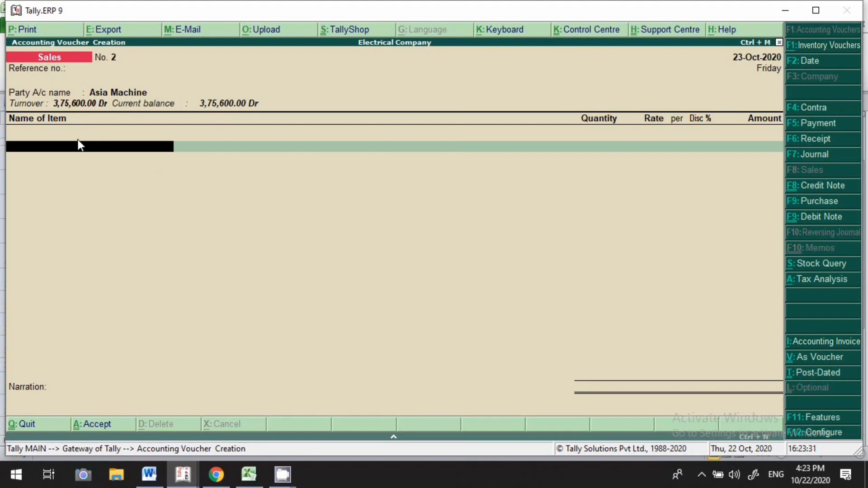
Add the stock item Electric Item 18% with tracking number Not Applicable
type("El")
key("Down")
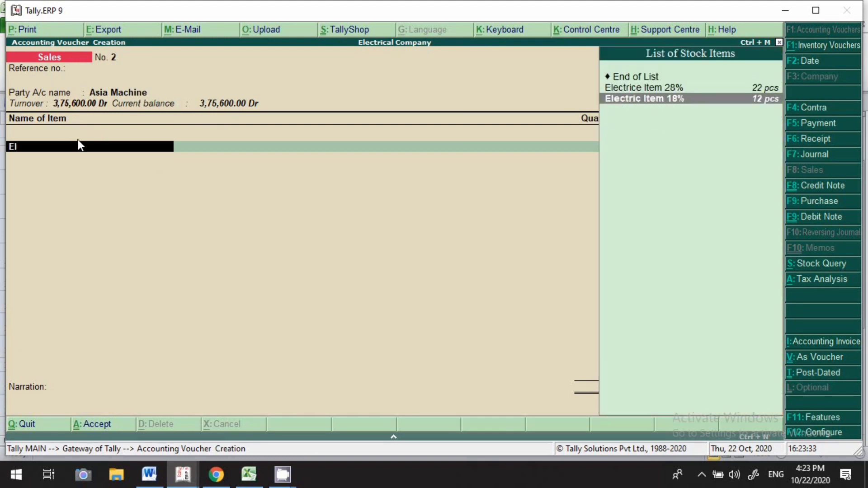
key("Return")
key("Return")
key("Return")
Enter 50 pcs for an amount of 20,00,000 and allocate the item to the SALE IGST ledger
type("50")
key("Return")
key("Return")
key("Return")
key("Return")
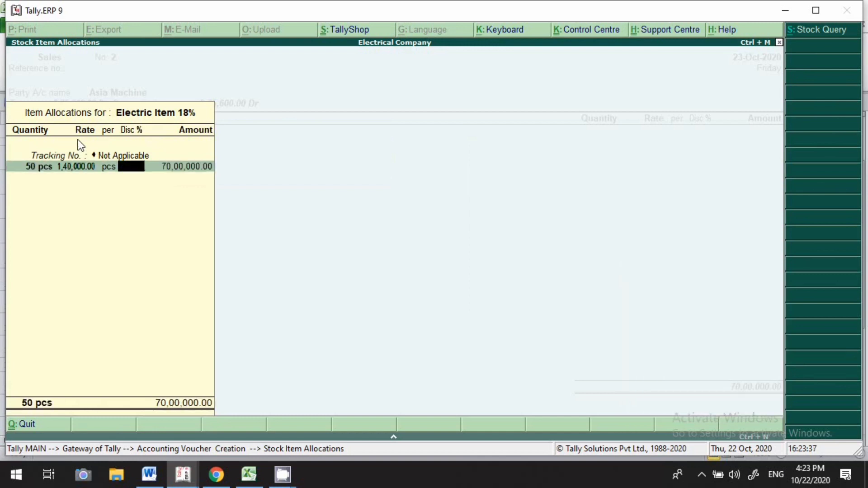
key("Return")
type("20,00,000")
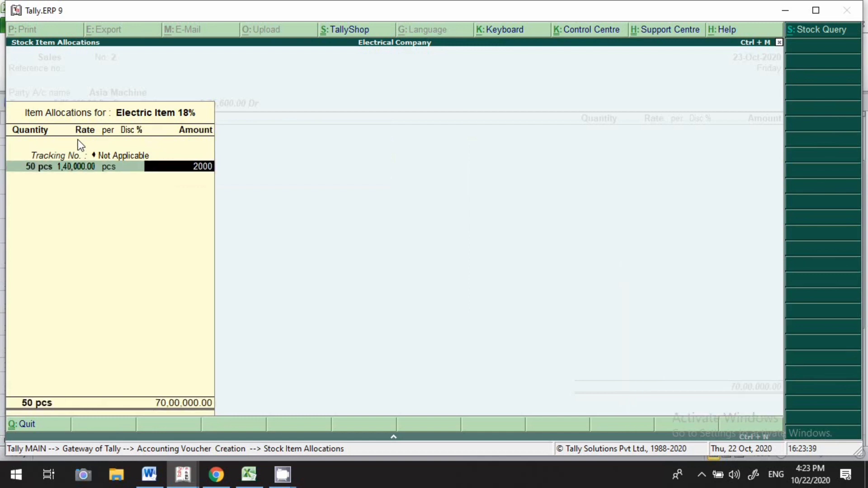
key("Return")
key("Return")
key("Return")
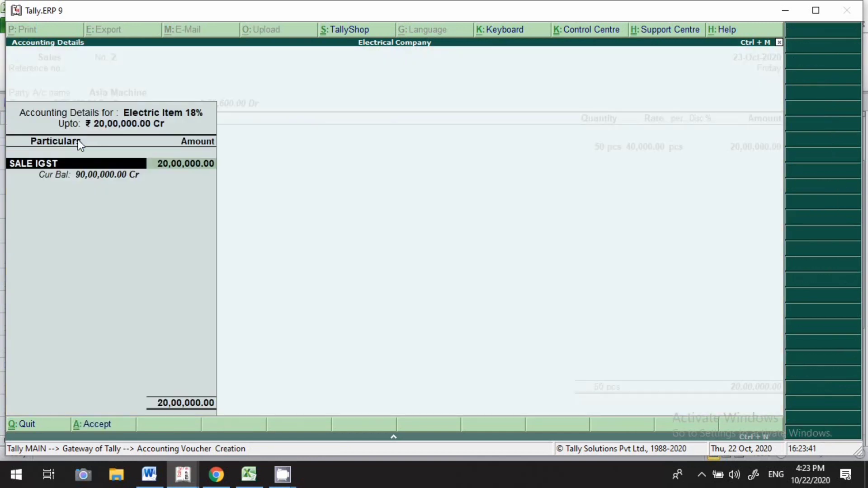
key("Return")
key("Return")
key("Return")
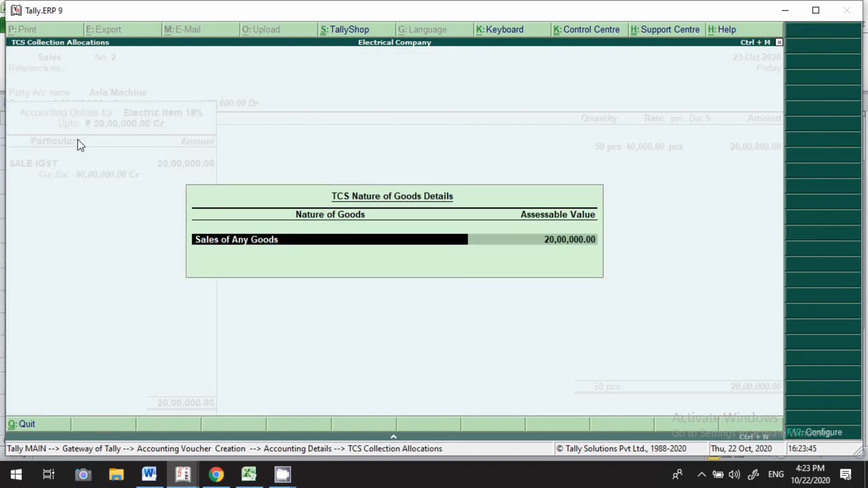
left_click(700, 477)
right_click(668, 443)
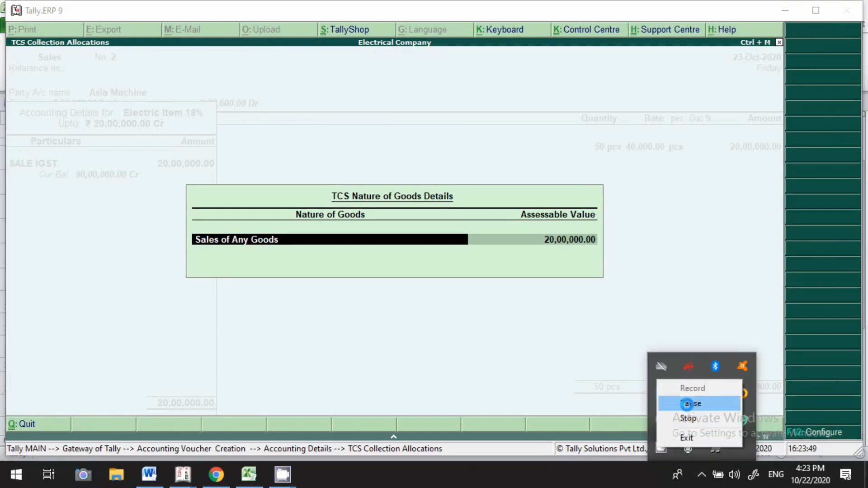
left_click(687, 404)
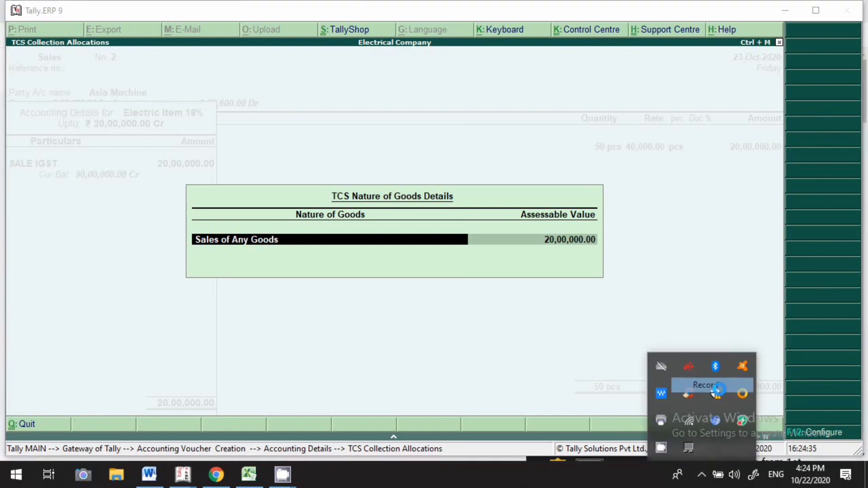
left_click(692, 388)
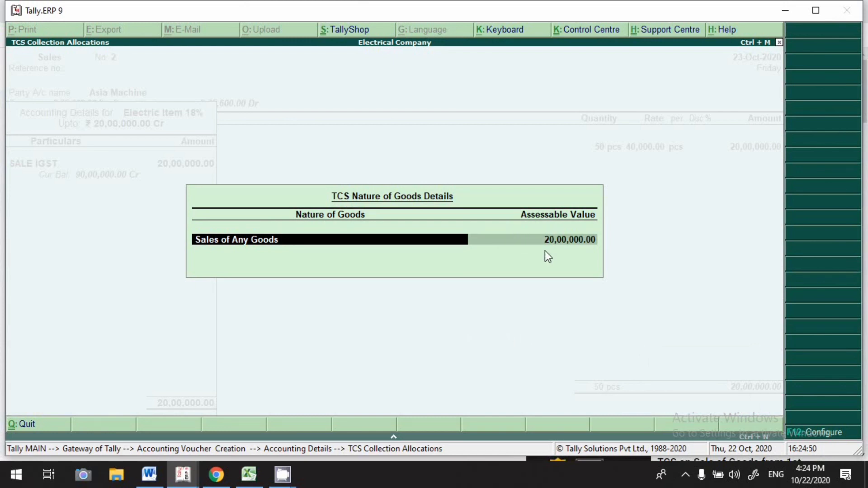
Set the item's TCS nature of goods to Not Applicable and accept its accounting details
type("Not Applicable")
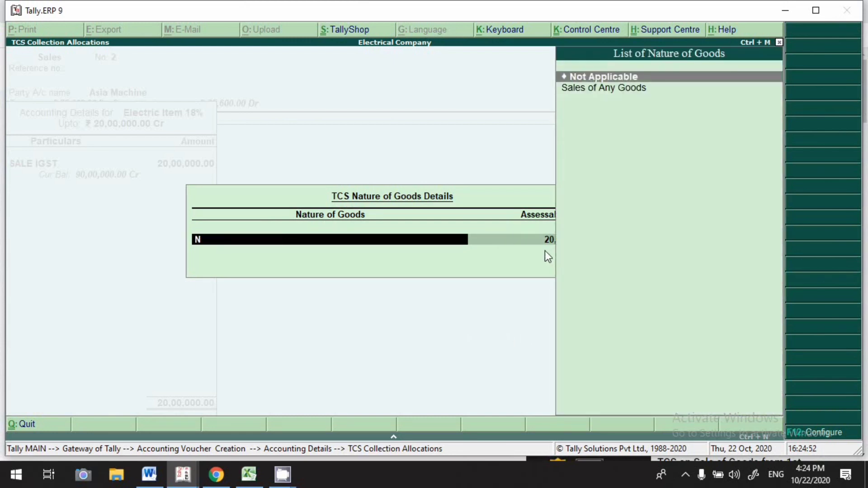
key("Return")
key("Return")
key("Return")
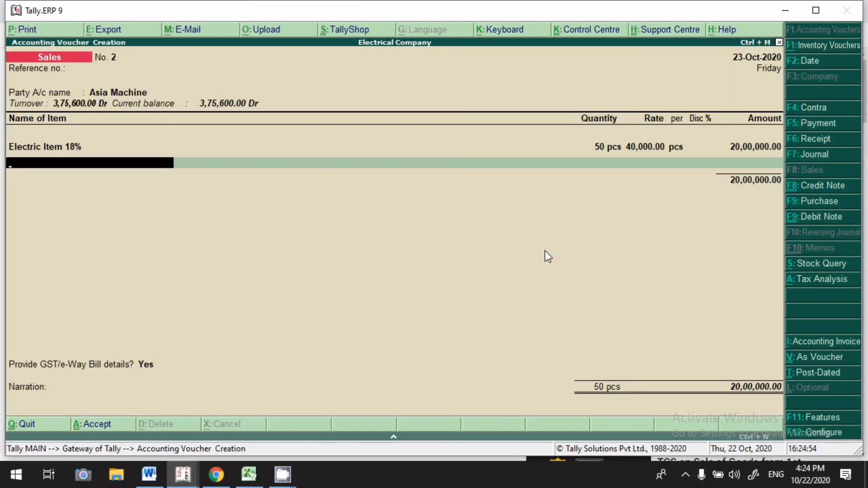
Add the Cgst ledger below the item and set its TCS nature of goods to Not Applicable
key("Return")
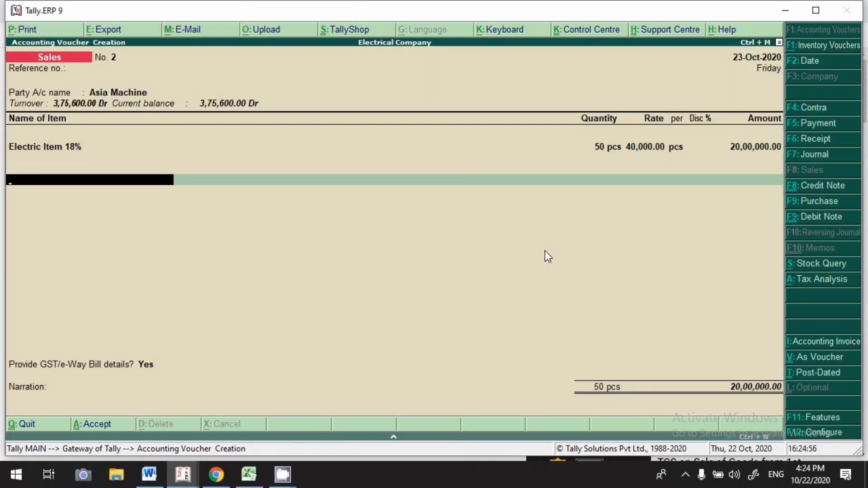
type("Cgs")
key("Return")
key("Return")
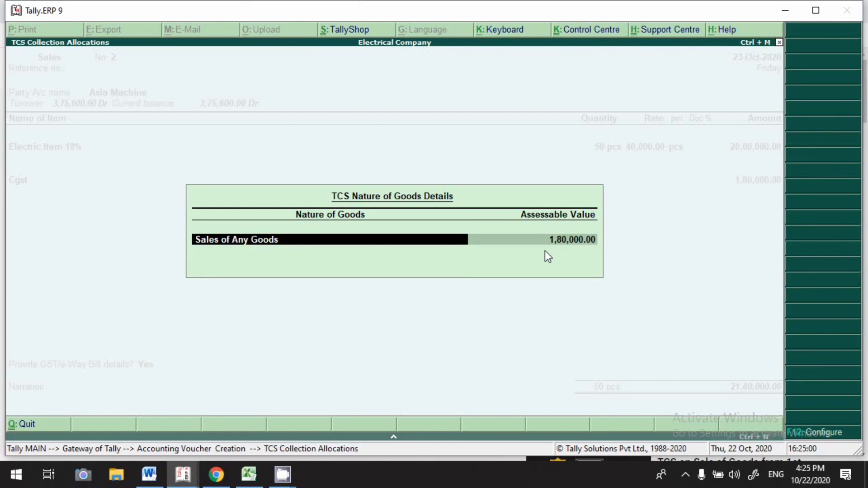
type("N")
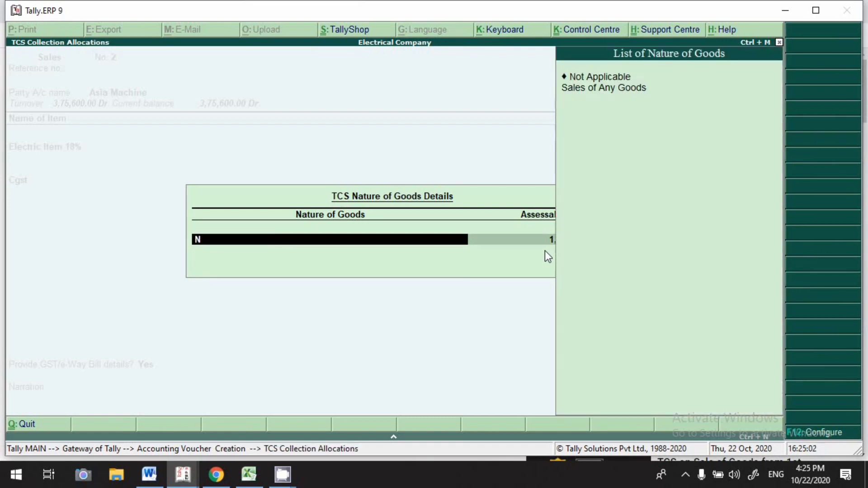
key("Return")
key("Return")
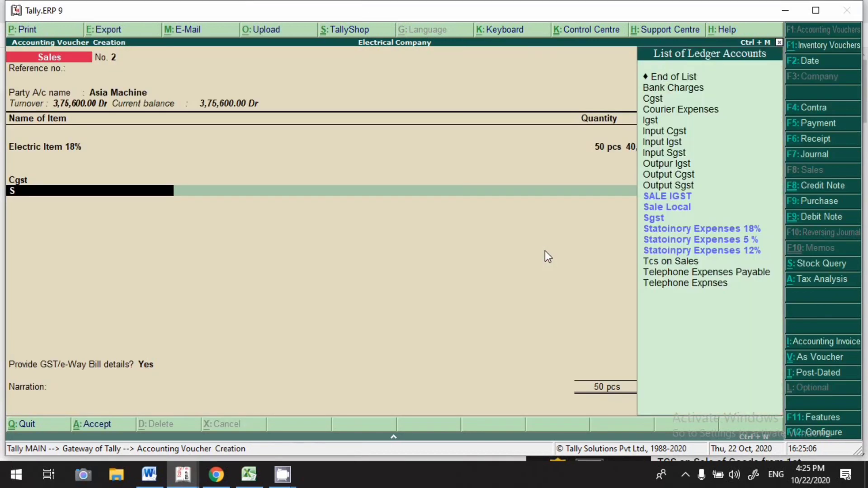
Add the Sgst ledger with TCS nature of goods Not Applicable and save the sales voucher, accepting the modified tax details with conflicts
type("Sgs")
key("Return")
key("Return")
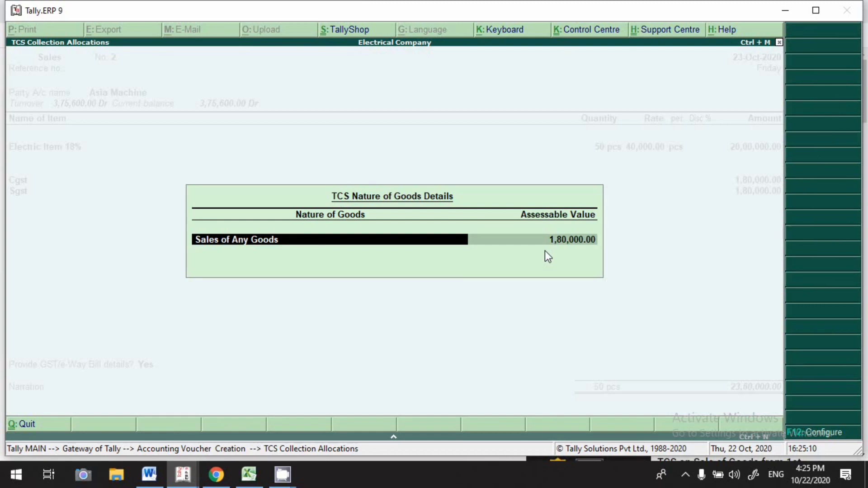
type("N")
key("Return")
key("Return")
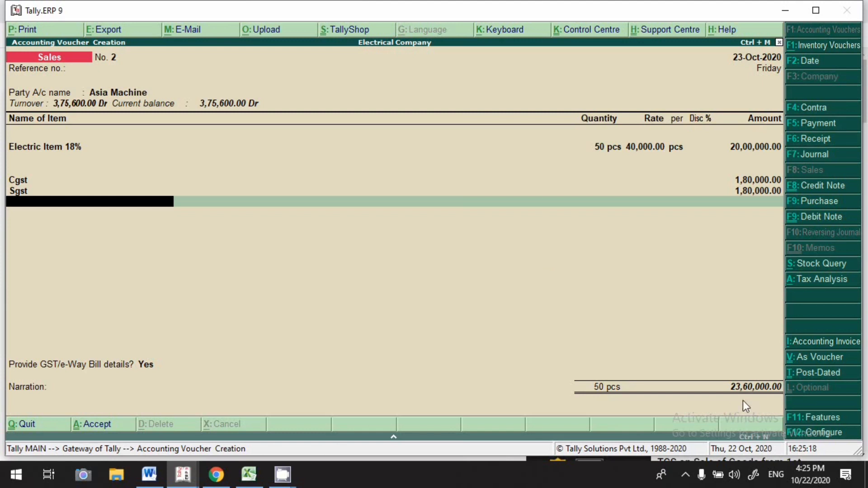
left_click(113, 433)
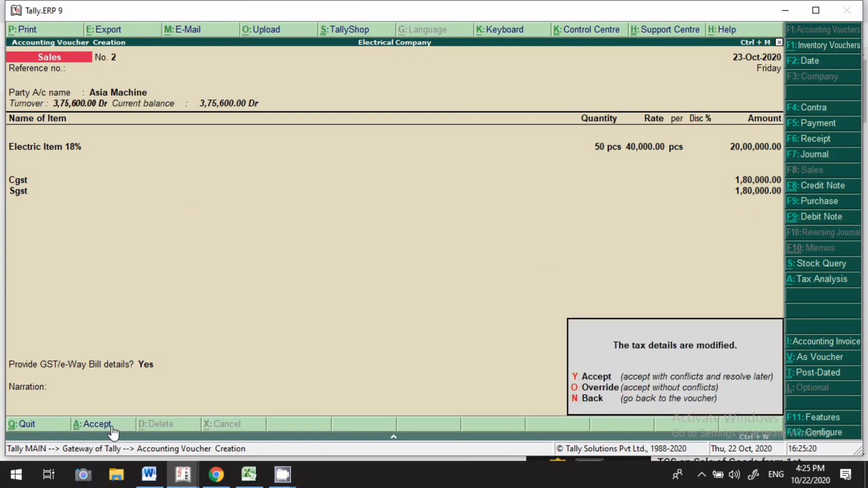
key("y")
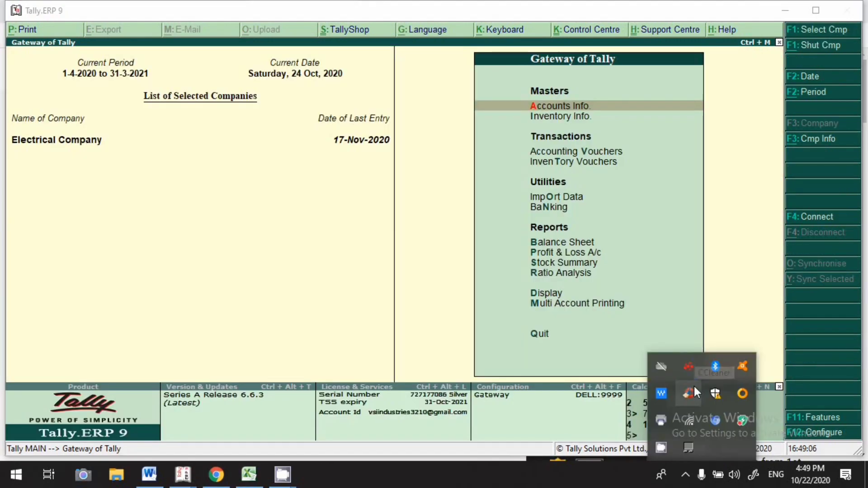
left_click(378, 277)
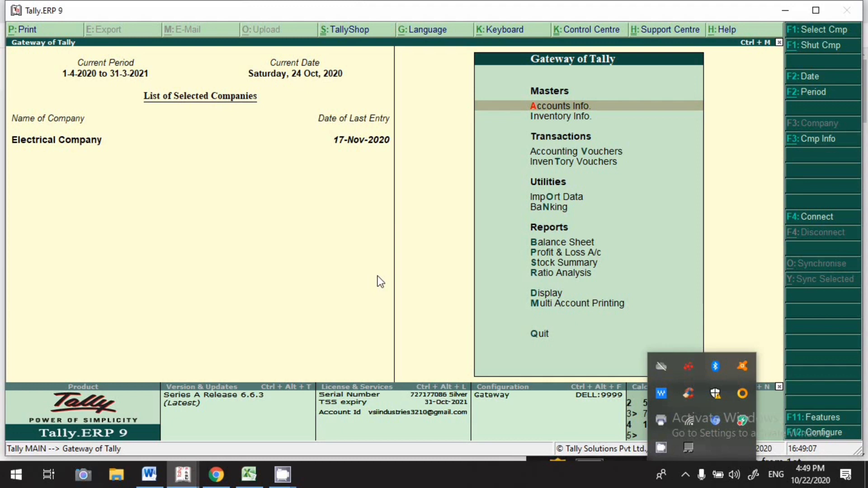
left_click(353, 231)
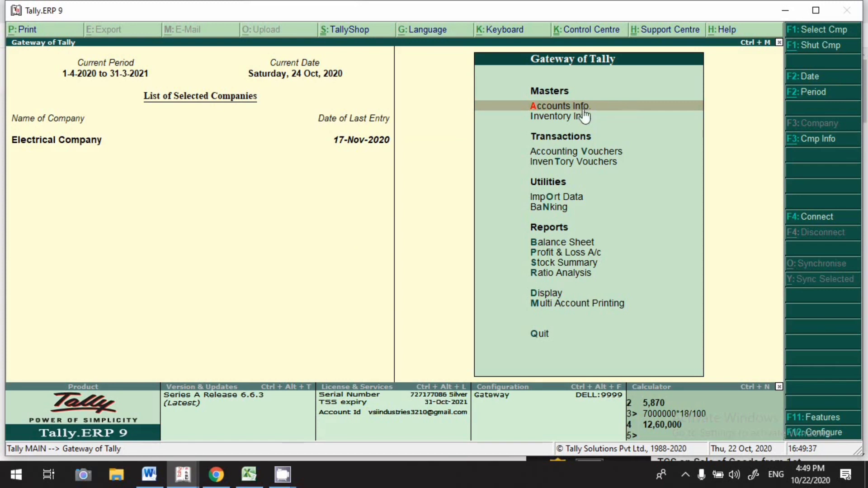
Open the TCS reports among the statutory reports
key("d")
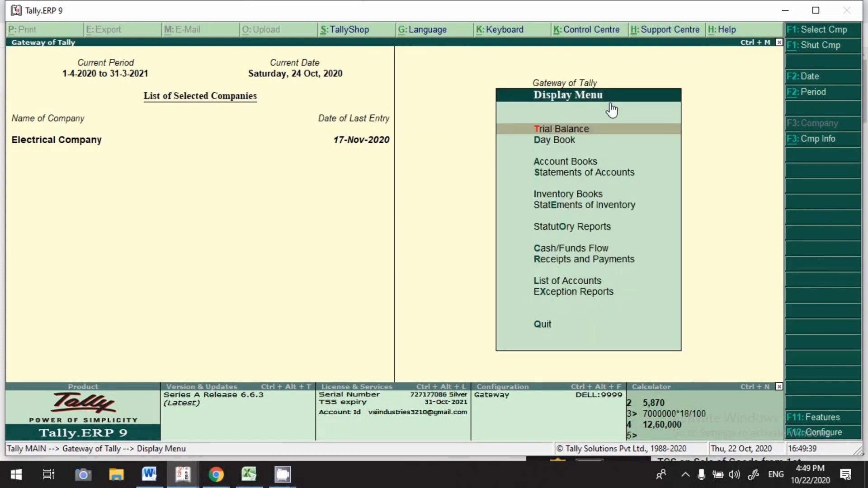
key("Down")
key("Down")
key("Down")
key("Down")
key("Down")
key("Down")
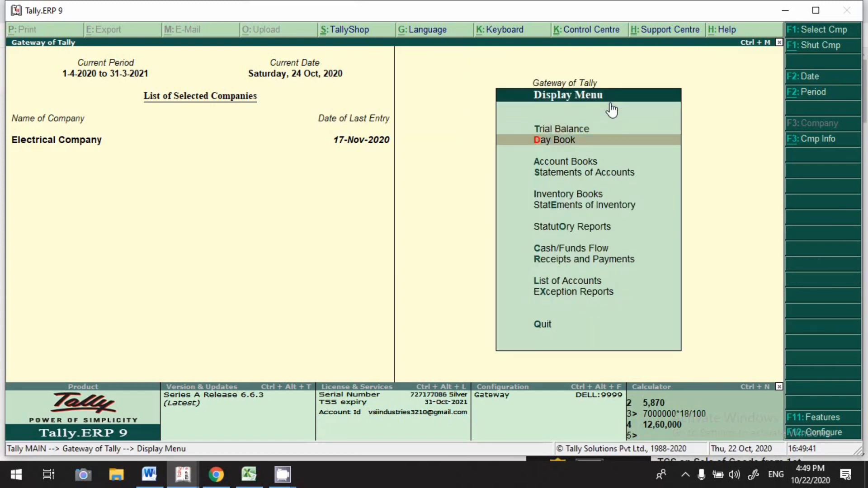
key("Return")
key("Down")
key("Down")
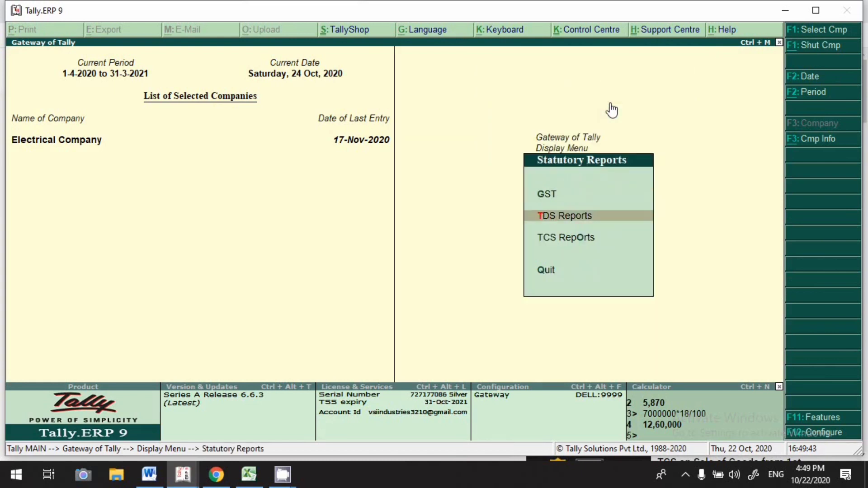
key("Return")
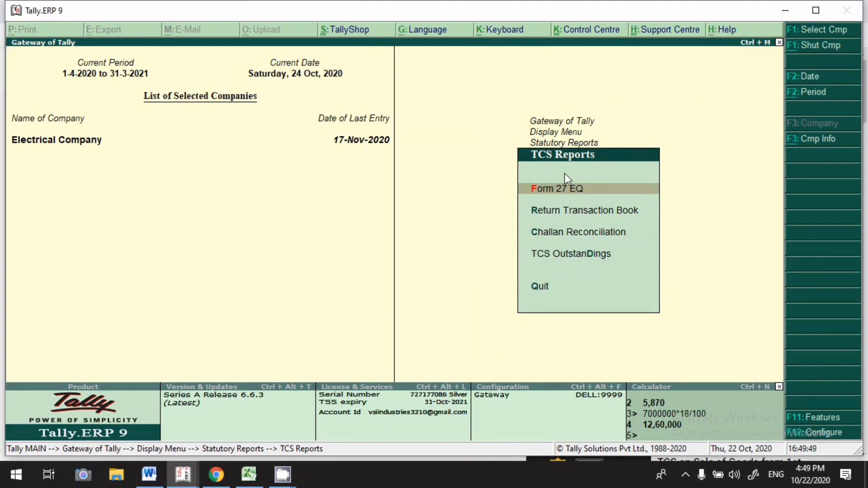
Examine the collection at normal rate in Form 27 EQ, and return to the Gateway of Tally
left_click(587, 199)
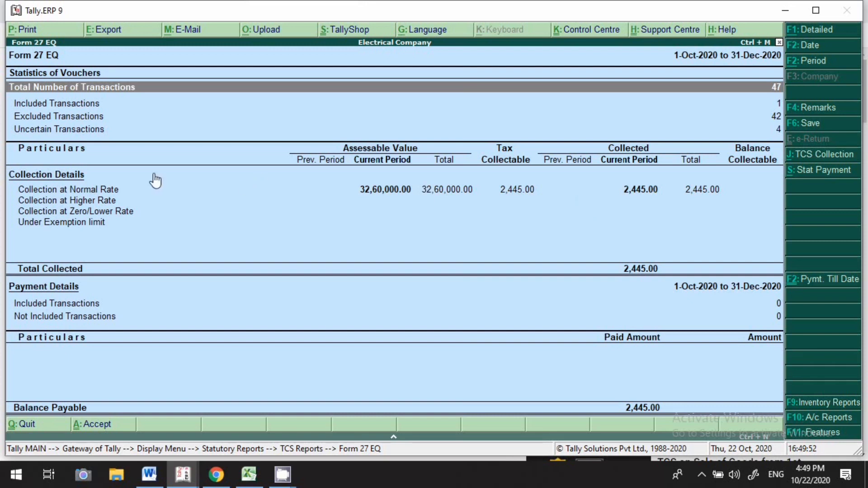
left_click(71, 192)
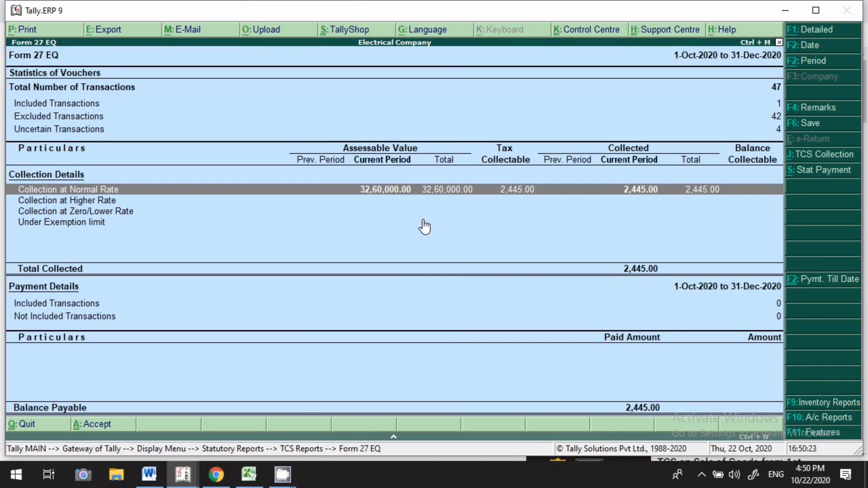
key("Escape")
key("Escape")
key("Escape")
key("Escape")
key("Escape")
key("Escape")
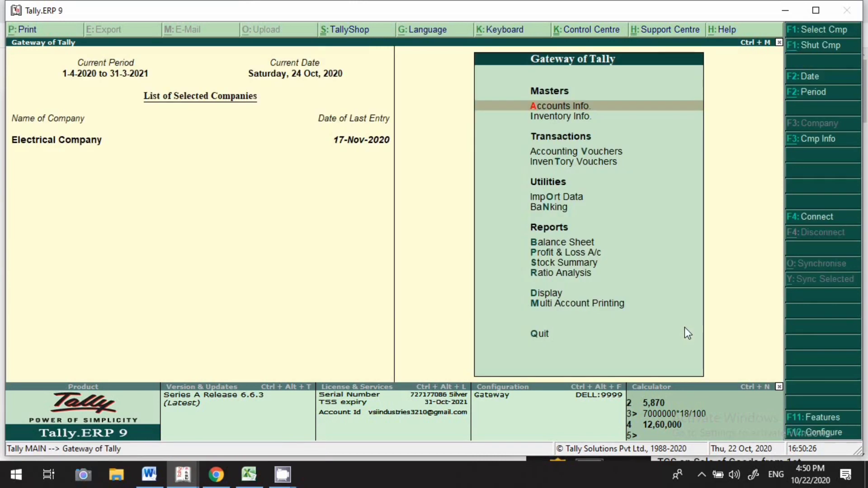
right_click(700, 473)
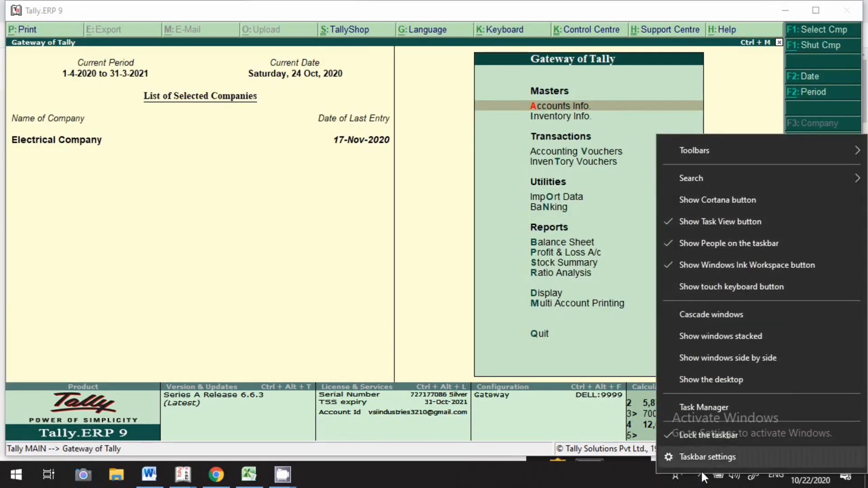
left_click(702, 474)
right_click(662, 445)
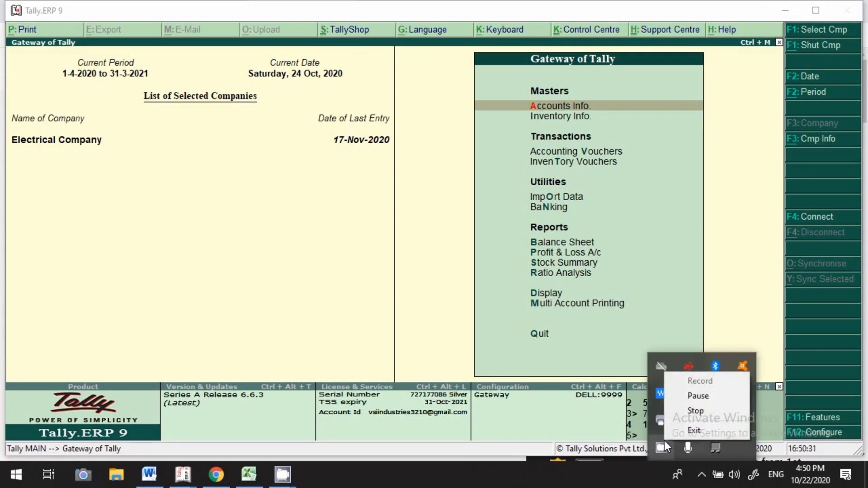
left_click(696, 410)
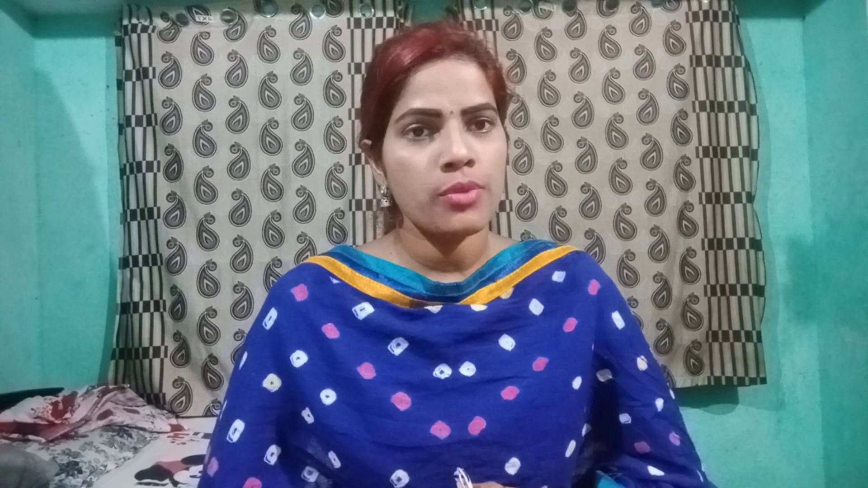